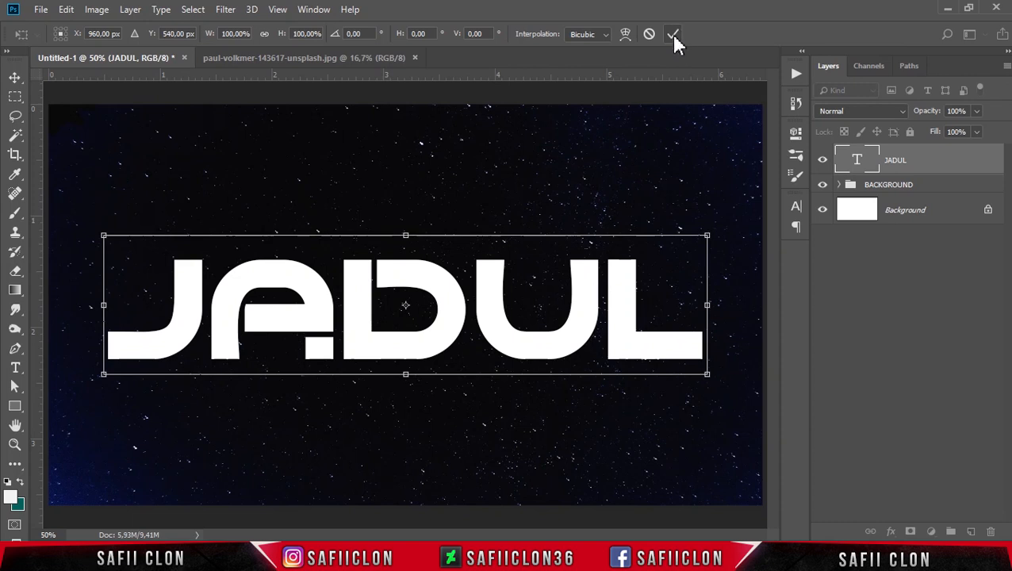
Commit the transform of the JADUL text and convert its layer to a smart object.
{"action": "left_click", "coordinate": [675, 34]}
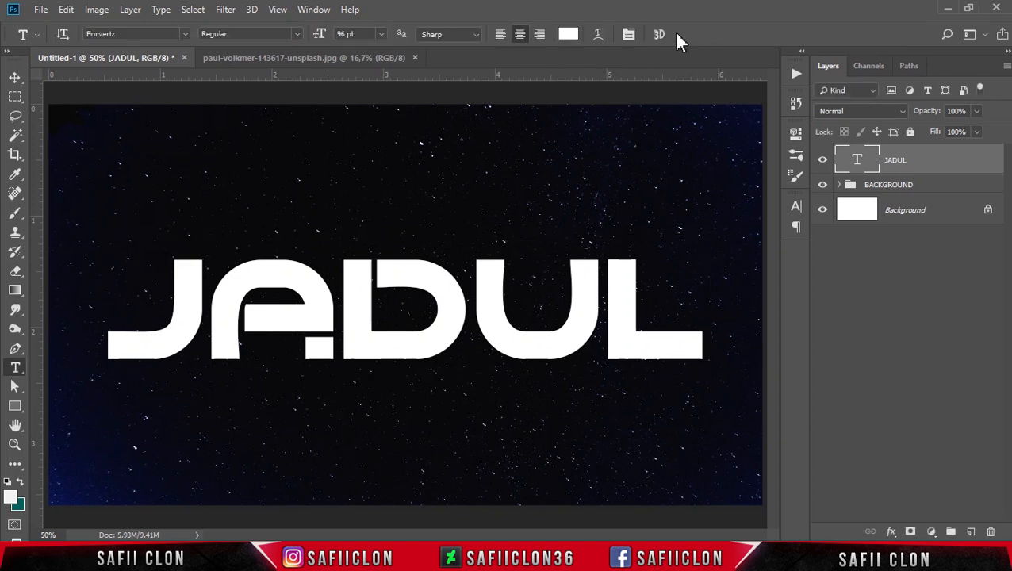
{"action": "right_click", "coordinate": [931, 163]}
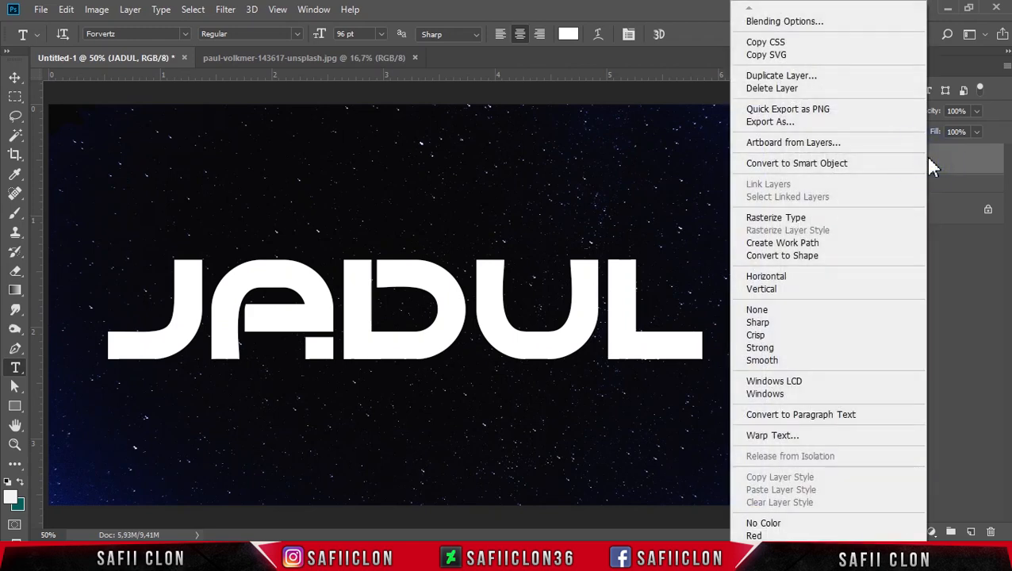
{"action": "left_click", "coordinate": [797, 167]}
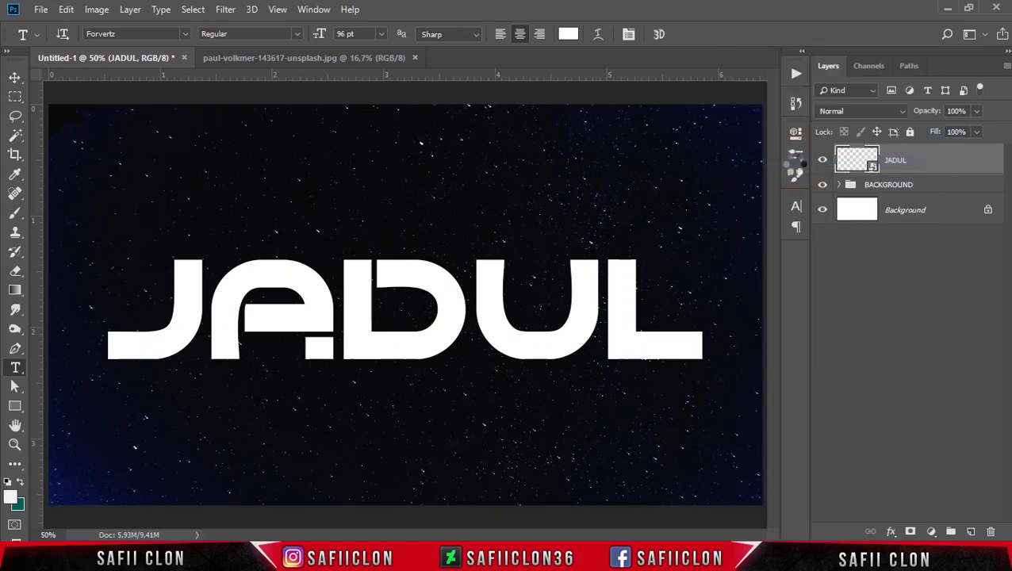
Duplicate the JADUL smart object twice, keeping the suggested names JADUL copy and JADUL copy 2.
{"action": "right_click", "coordinate": [928, 165]}
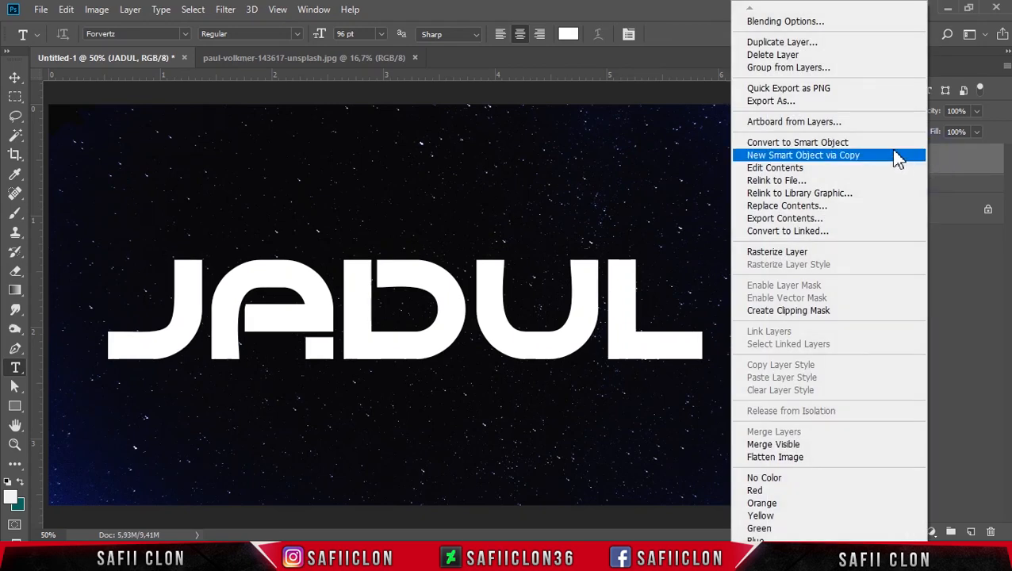
{"action": "left_click", "coordinate": [793, 43]}
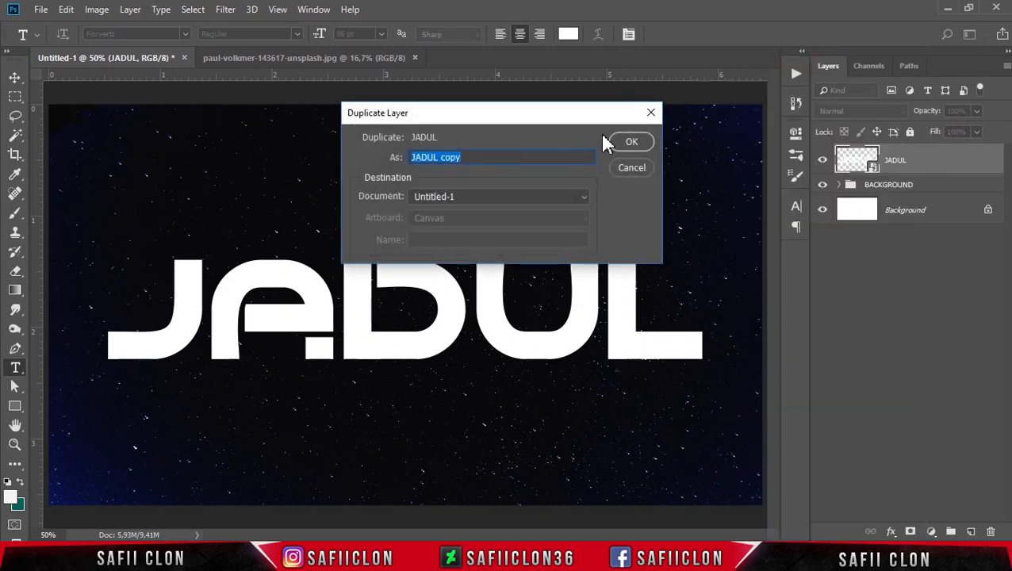
{"action": "left_click", "coordinate": [619, 142]}
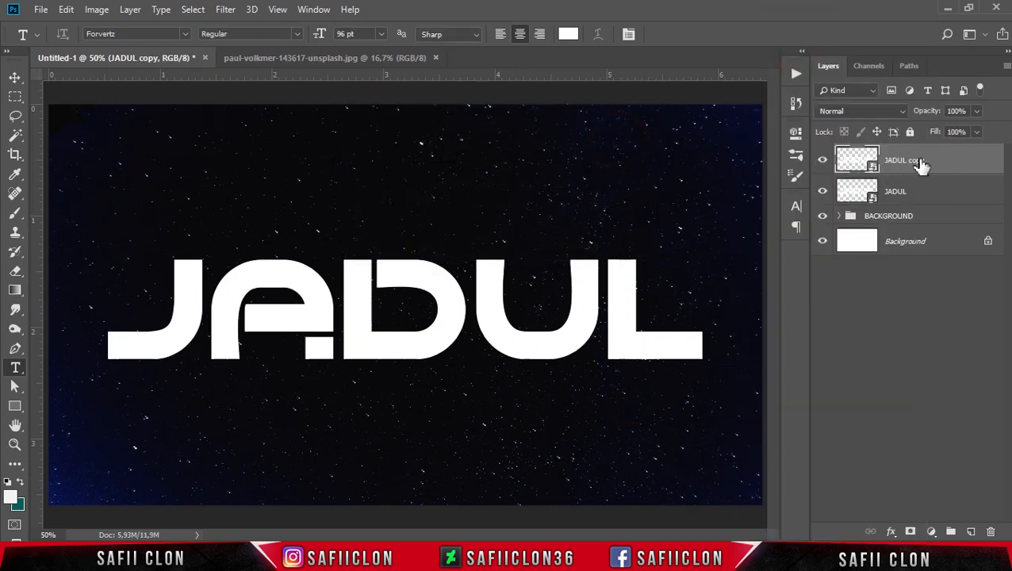
{"action": "right_click", "coordinate": [940, 163]}
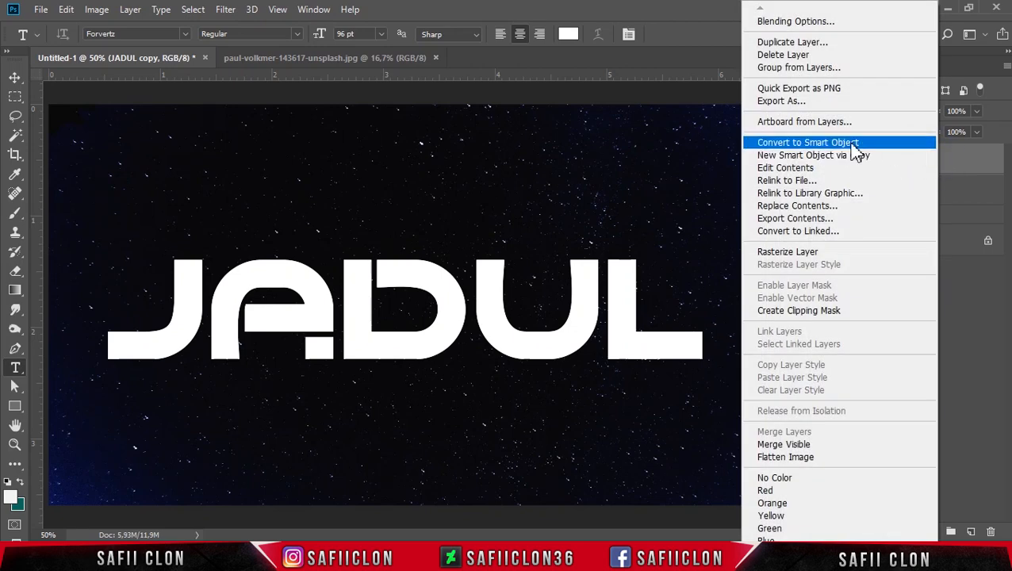
{"action": "left_click", "coordinate": [812, 44]}
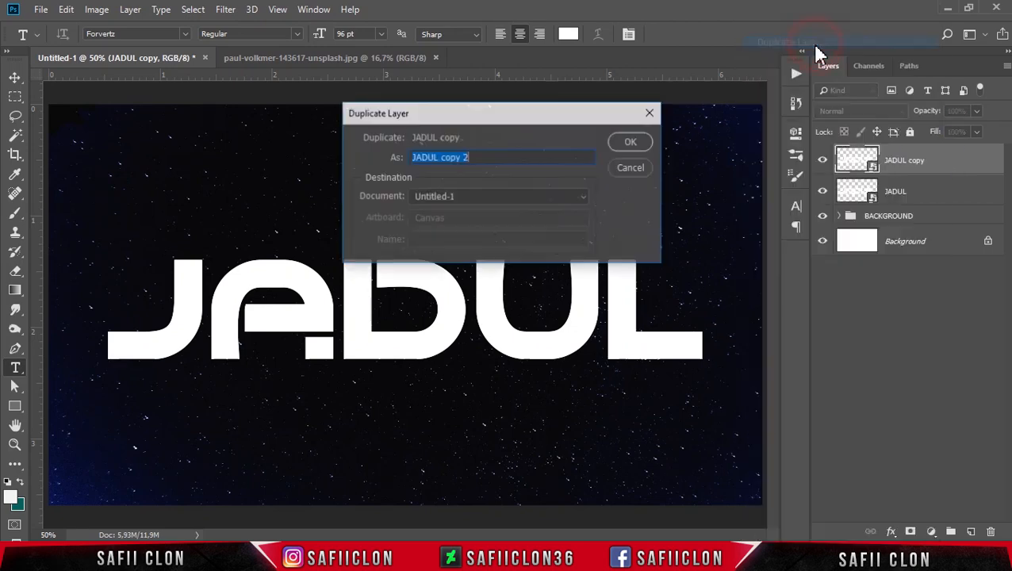
{"action": "left_click", "coordinate": [627, 143]}
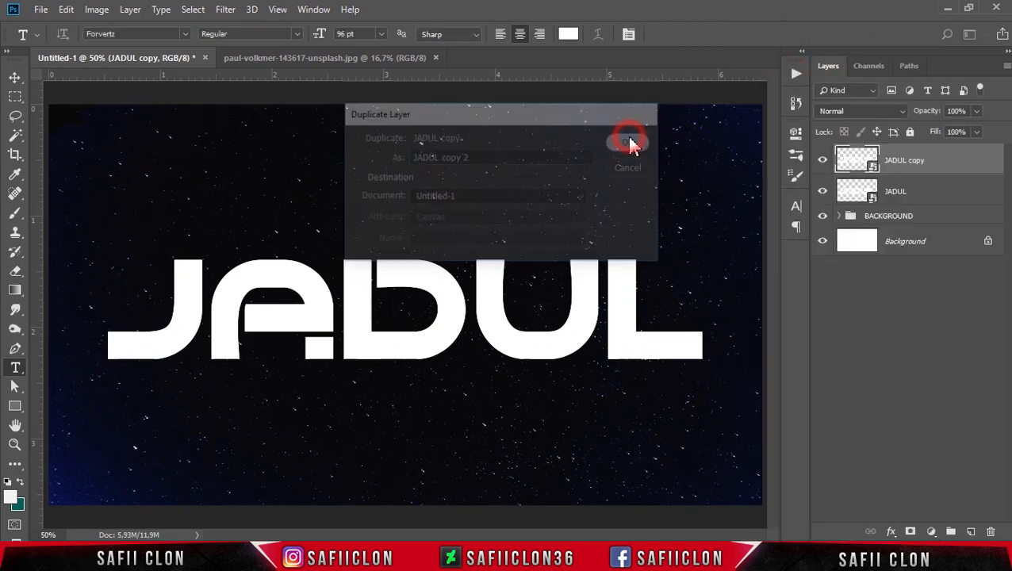
Rename the JADUL copy 2 layer as TEXT 1.
{"action": "left_click", "coordinate": [910, 159]}
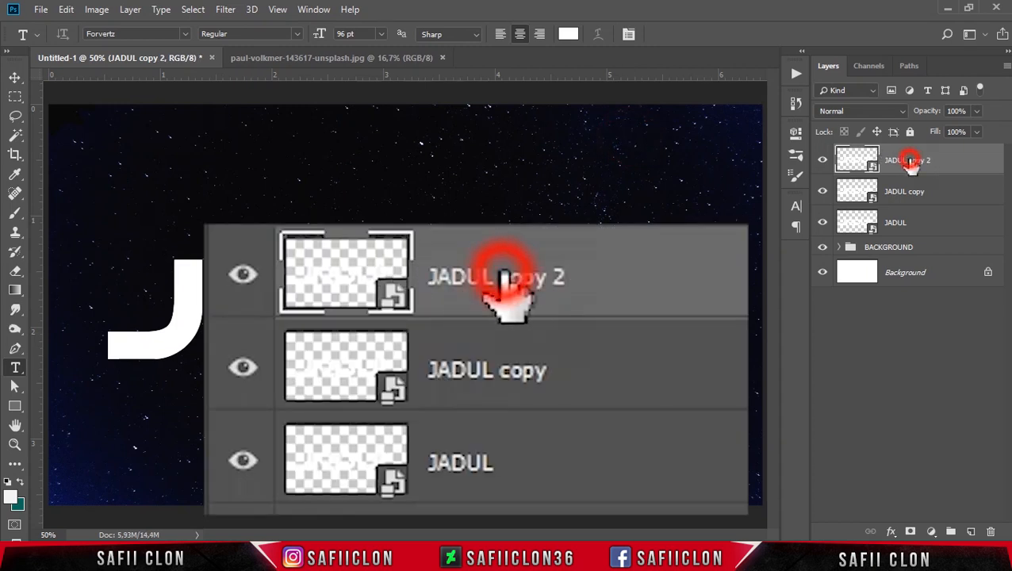
{"action": "double_click", "coordinate": [904, 162]}
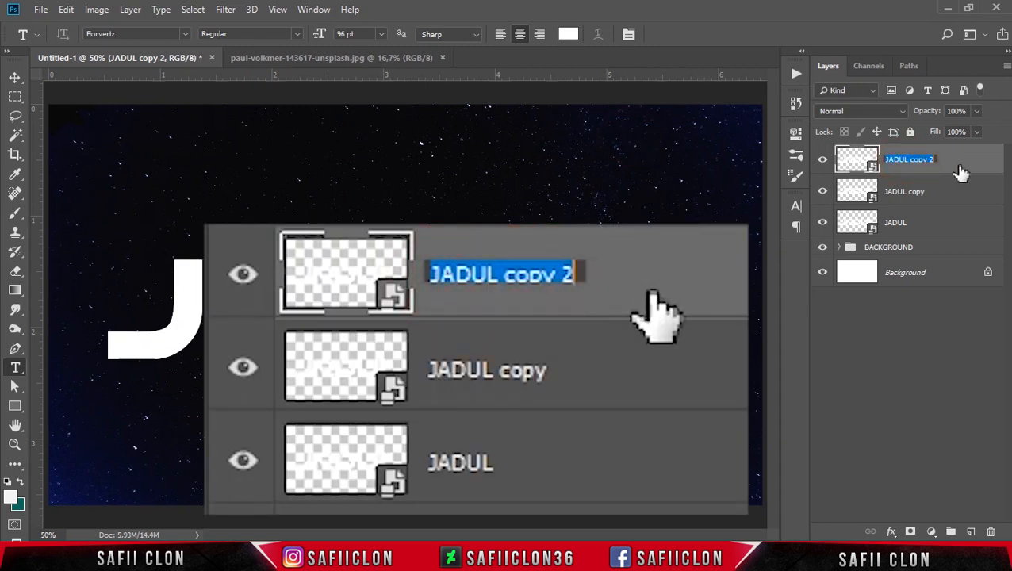
{"action": "type", "text": "TEXT"}
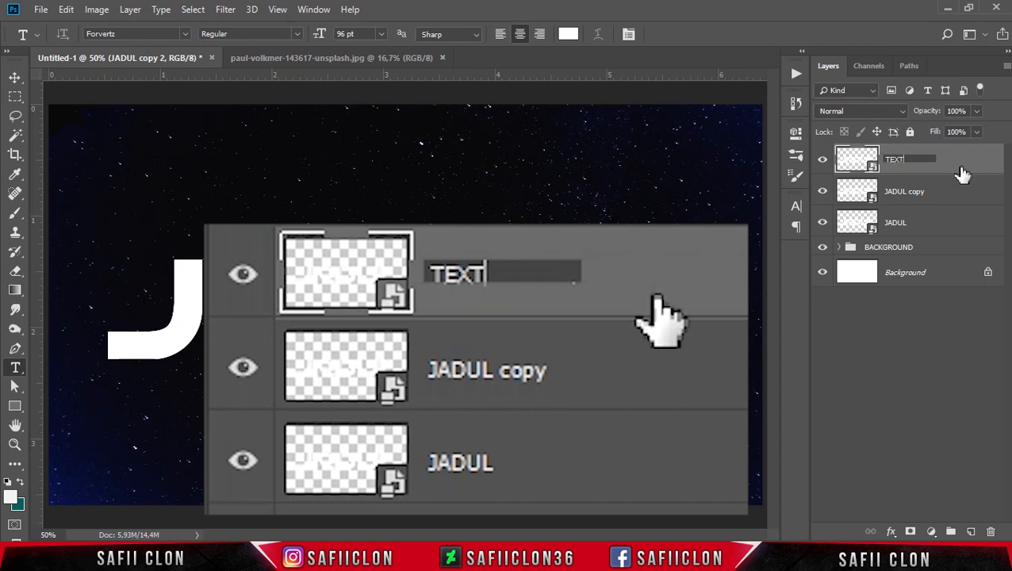
{"action": "type", "text": " 1"}
{"action": "left_click", "coordinate": [958, 158]}
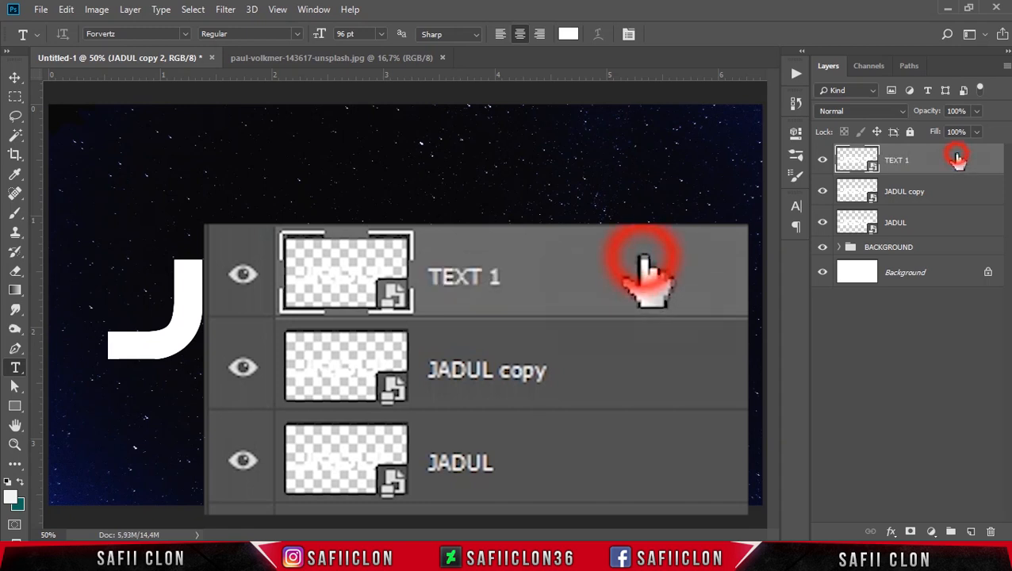
Rename the JADUL copy layer as TEXT 2.
{"action": "left_click", "coordinate": [914, 198]}
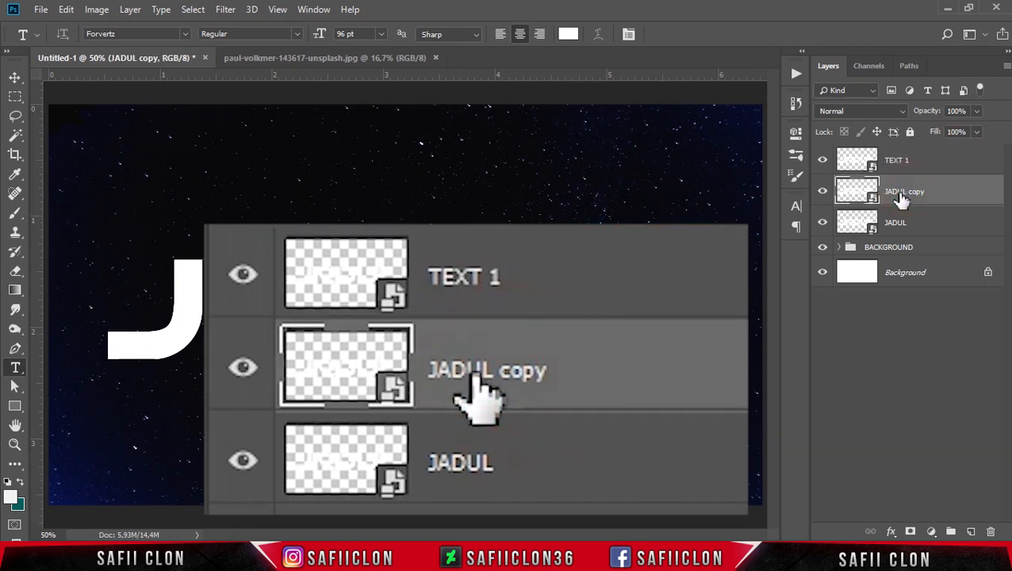
{"action": "double_click", "coordinate": [903, 198]}
{"action": "type", "text": "T"}
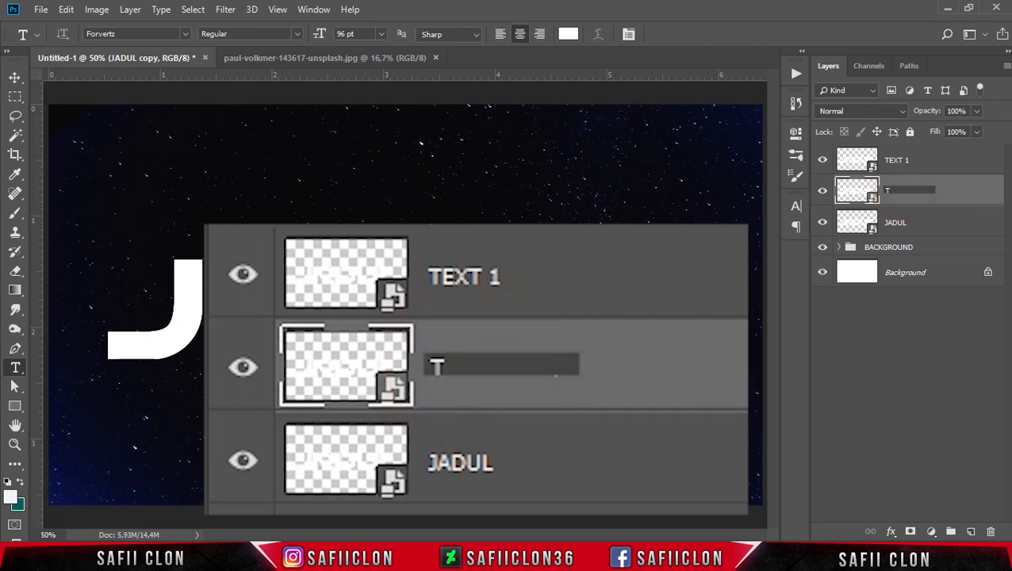
{"action": "type", "text": "EXT 2"}
{"action": "left_click", "coordinate": [958, 199]}
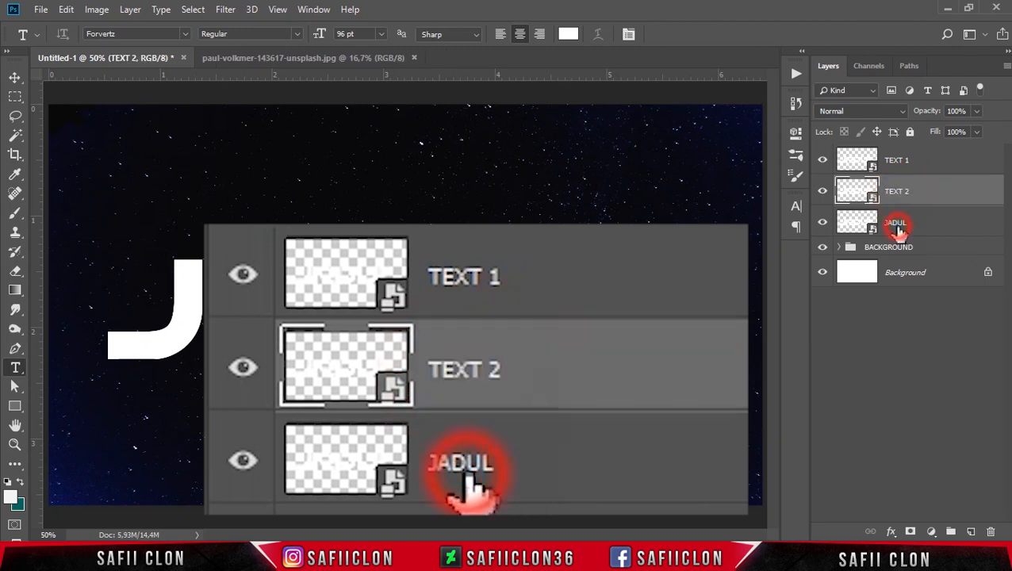
Rename the original JADUL layer as 3D.
{"action": "left_click", "coordinate": [896, 225]}
{"action": "double_click", "coordinate": [896, 222]}
{"action": "type", "text": "3D"}
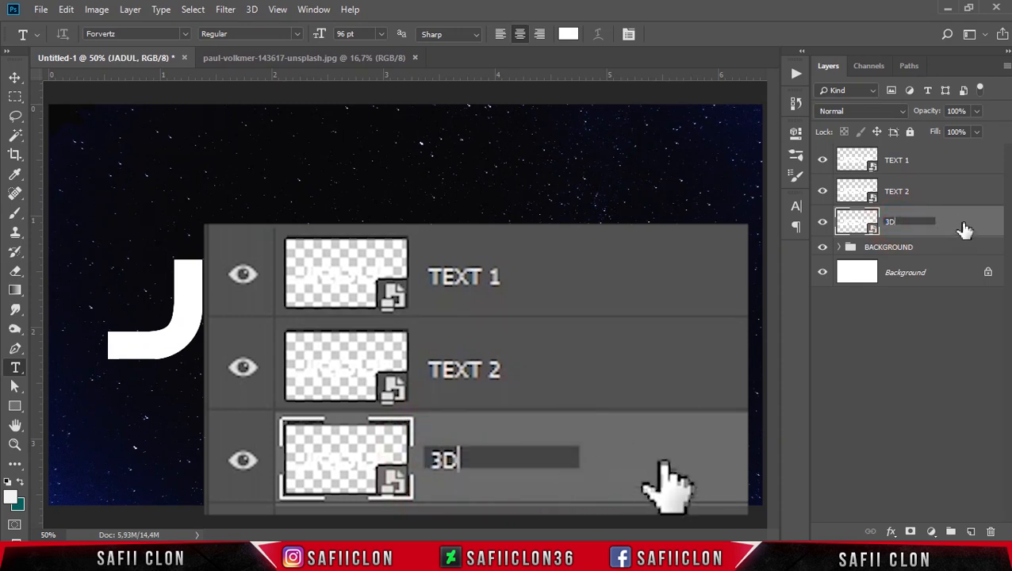
{"action": "left_click", "coordinate": [965, 229]}
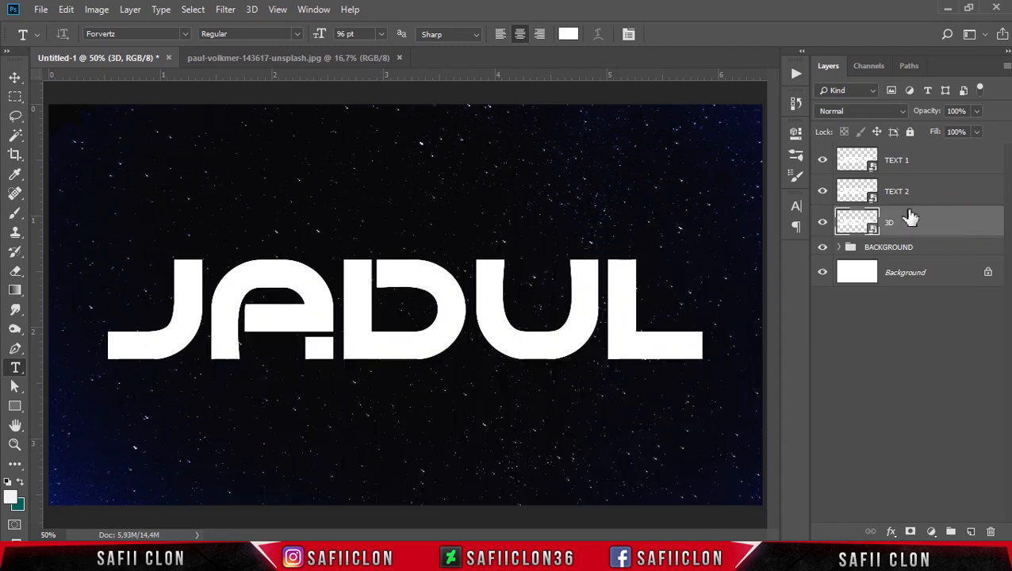
Put the 3D layer into a new group named 3D, then collapse and hide the group.
{"action": "right_click", "coordinate": [927, 220]}
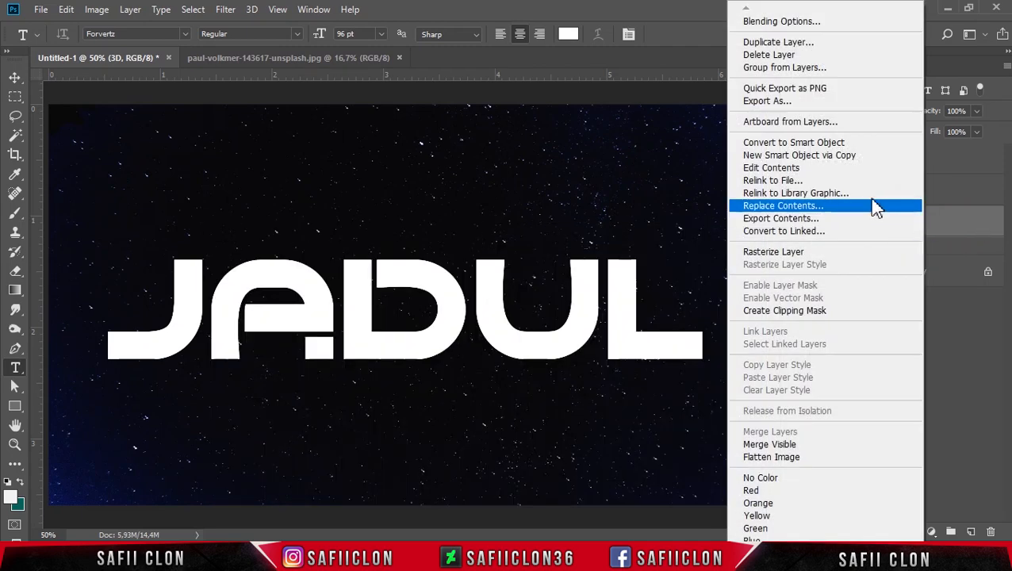
{"action": "left_click", "coordinate": [784, 69]}
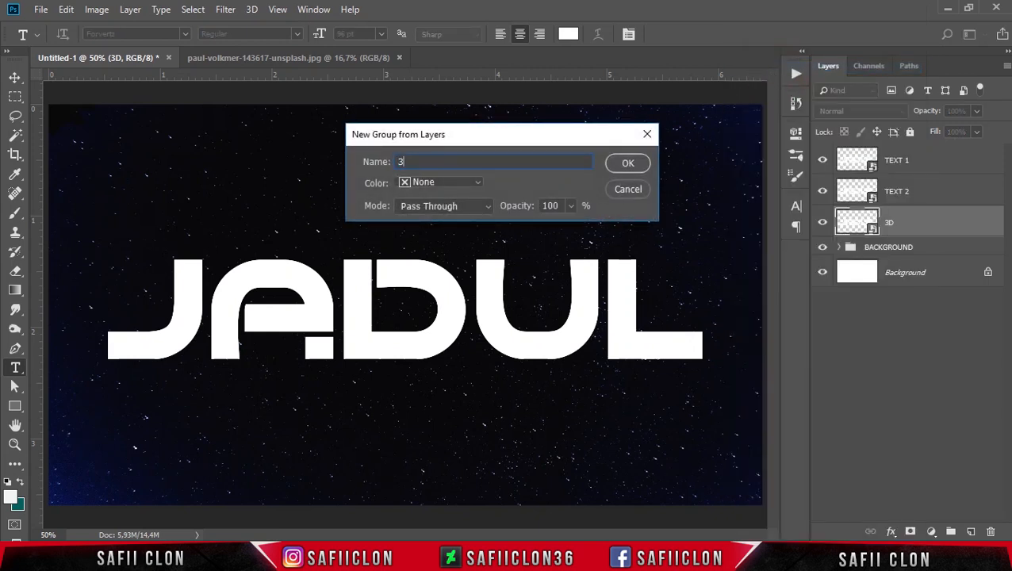
{"action": "left_click", "coordinate": [643, 164]}
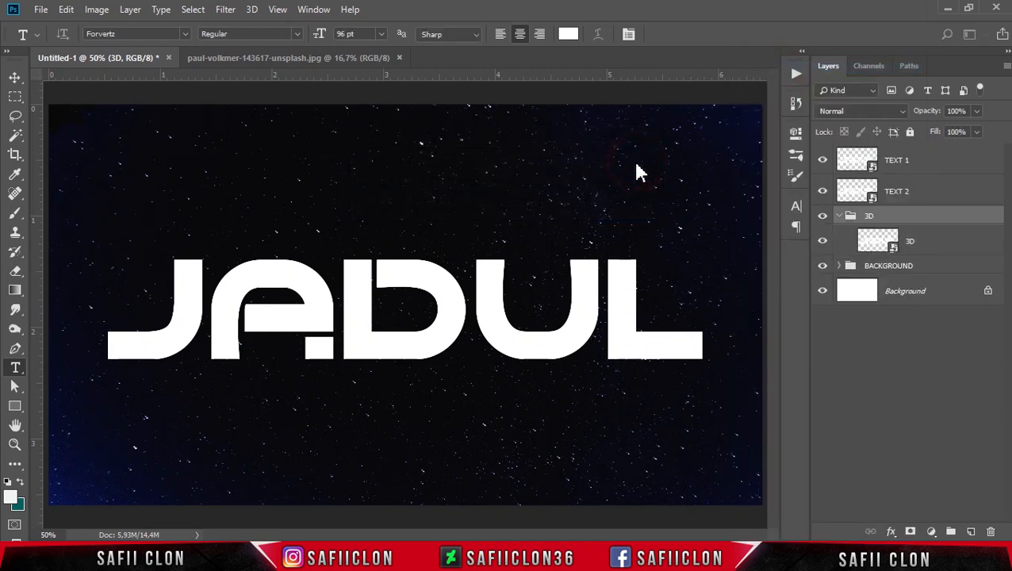
{"action": "left_click", "coordinate": [839, 216]}
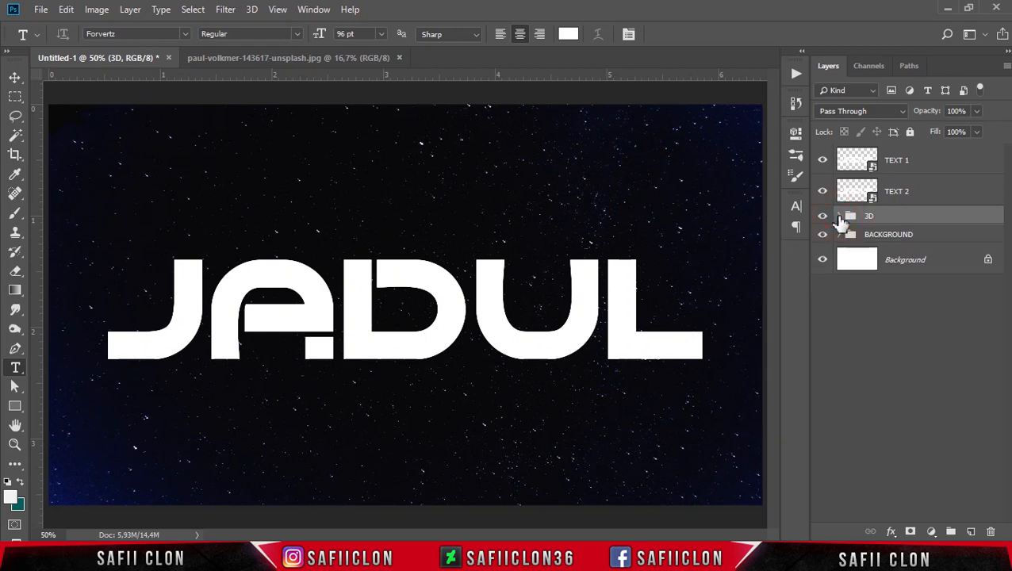
{"action": "left_click", "coordinate": [824, 219]}
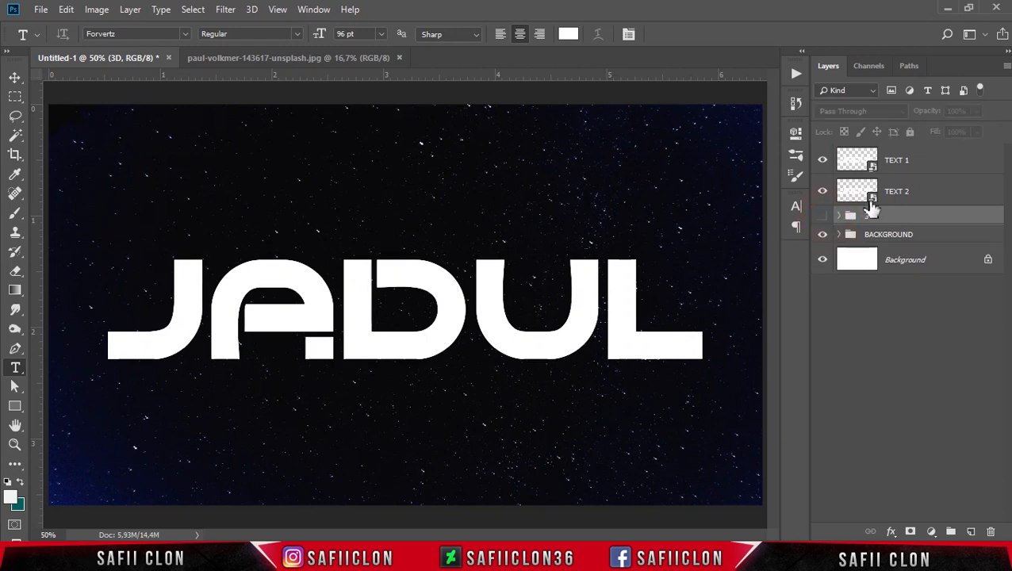
Group the TEXT 1 and TEXT 2 layers into a new group named TEXT.
{"action": "left_click", "coordinate": [937, 194]}
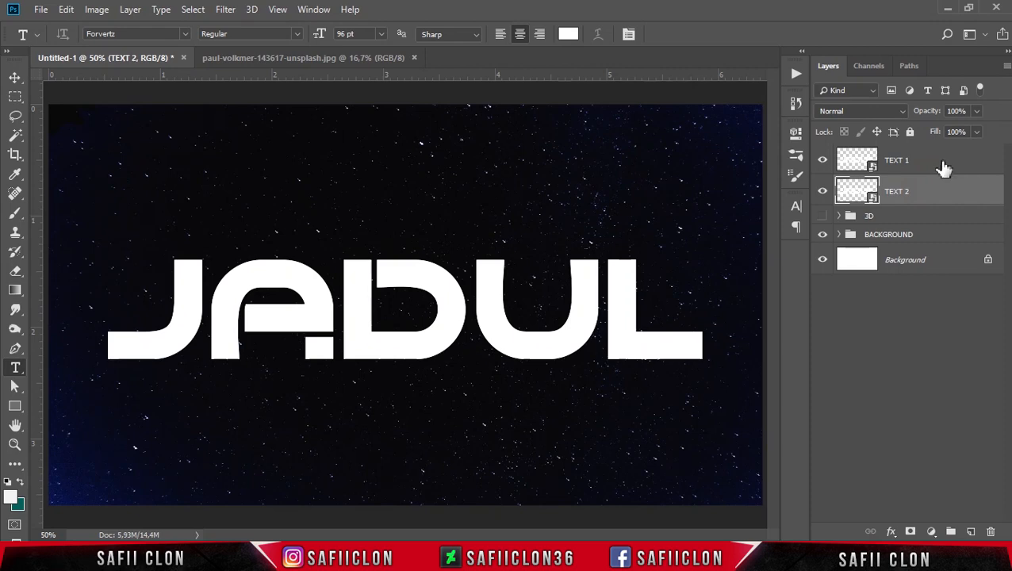
{"action": "left_click", "coordinate": [949, 167], "text": "shift"}
{"action": "right_click", "coordinate": [939, 160]}
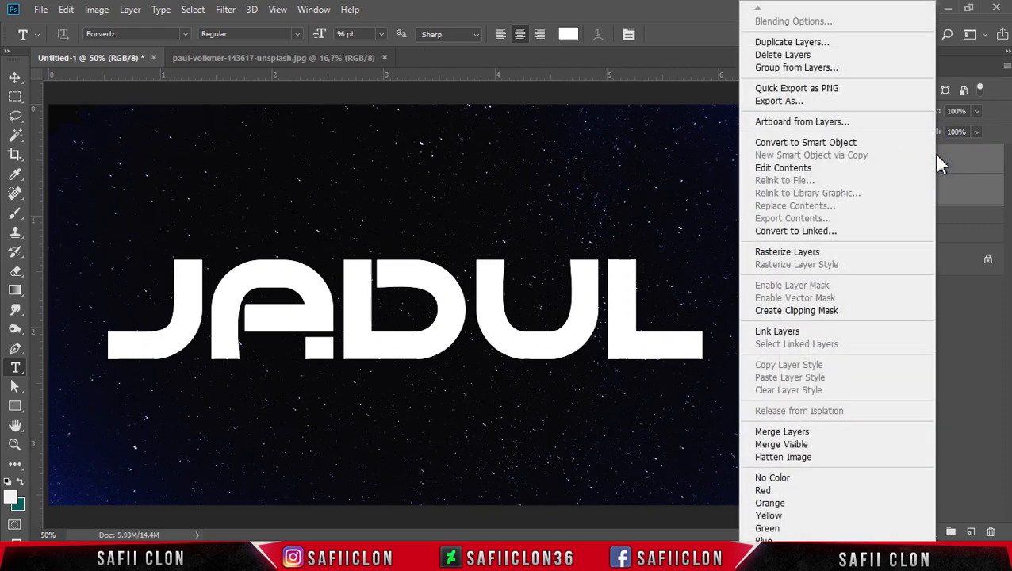
{"action": "left_click", "coordinate": [820, 69]}
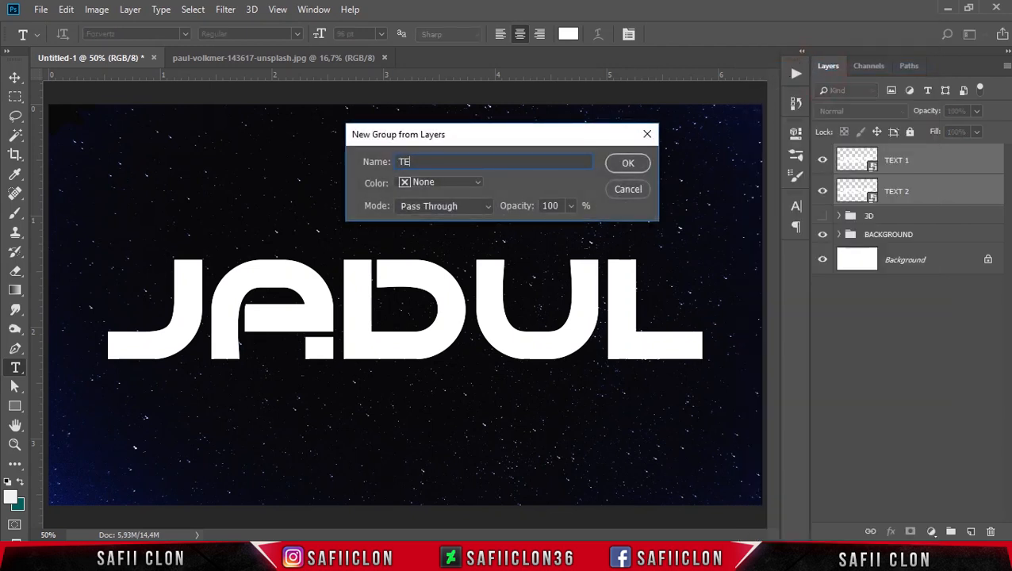
{"action": "left_click", "coordinate": [627, 162]}
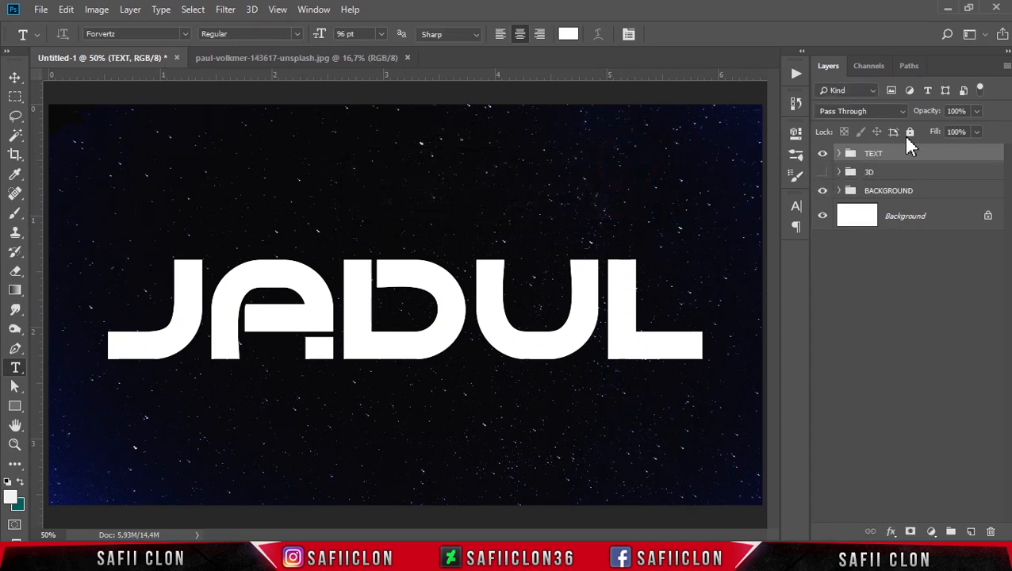
Expand the TEXT group and hide the TEXT 1 layer.
{"action": "left_click", "coordinate": [892, 155]}
{"action": "left_click", "coordinate": [840, 153]}
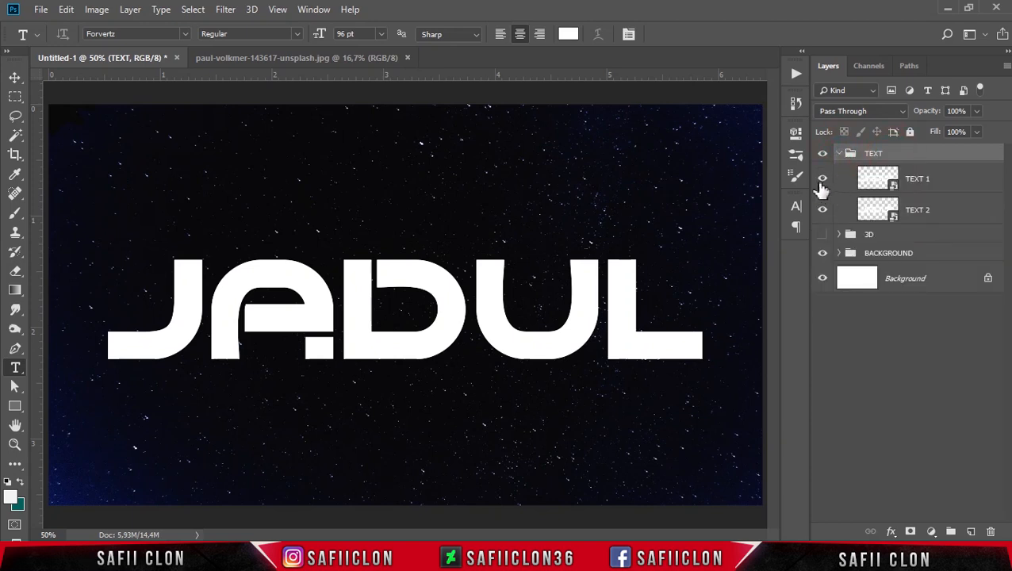
{"action": "left_click", "coordinate": [822, 181]}
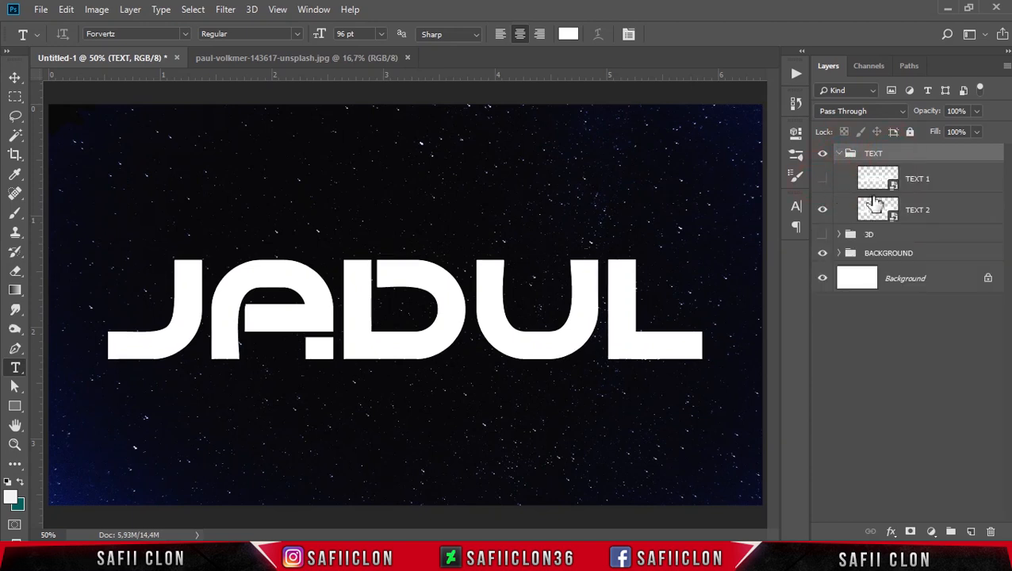
Open the blending options of the TEXT 2 layer and place the dialog clear of the lettering.
{"action": "left_click", "coordinate": [958, 215]}
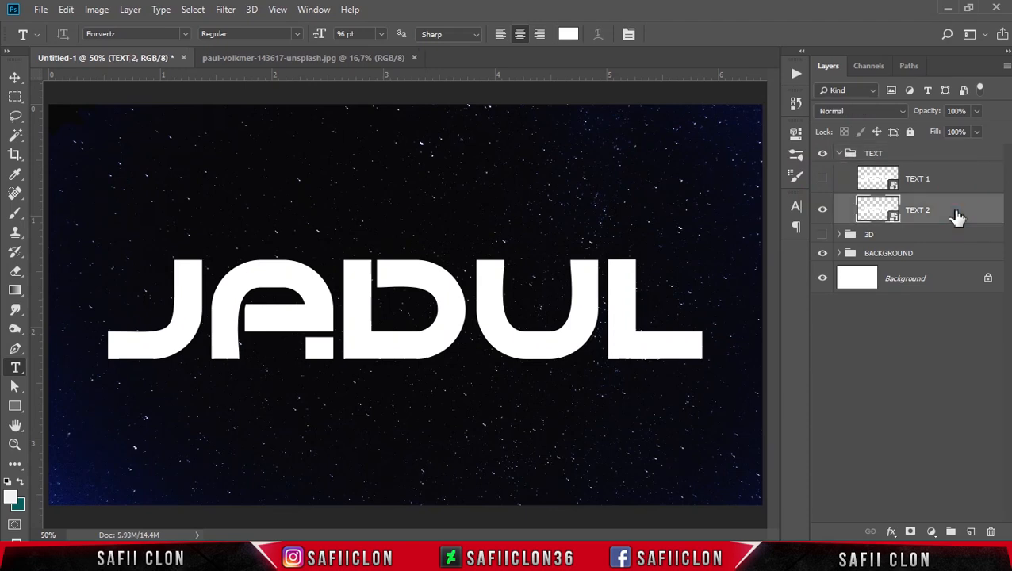
{"action": "right_click", "coordinate": [944, 215]}
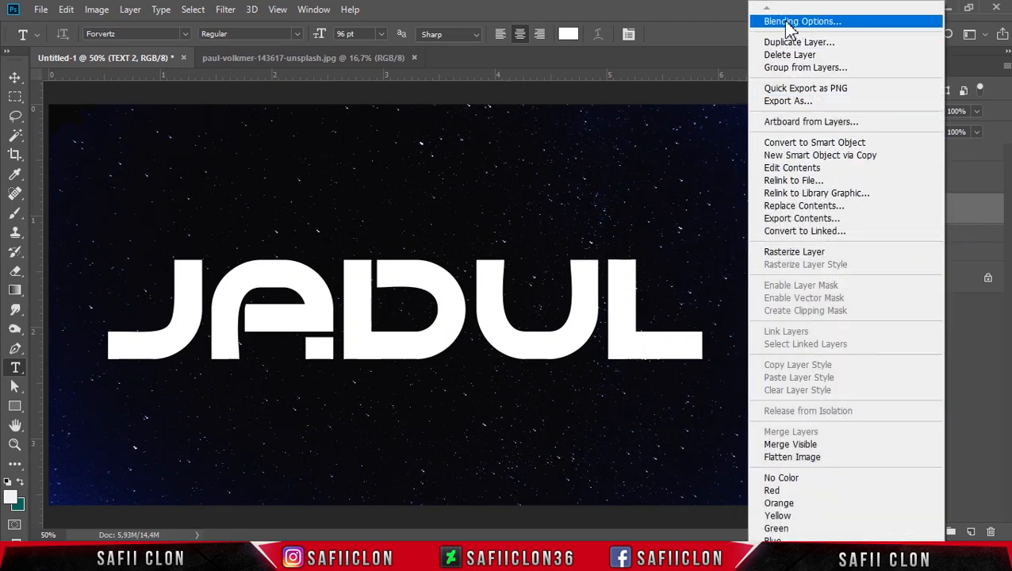
{"action": "left_click", "coordinate": [808, 24]}
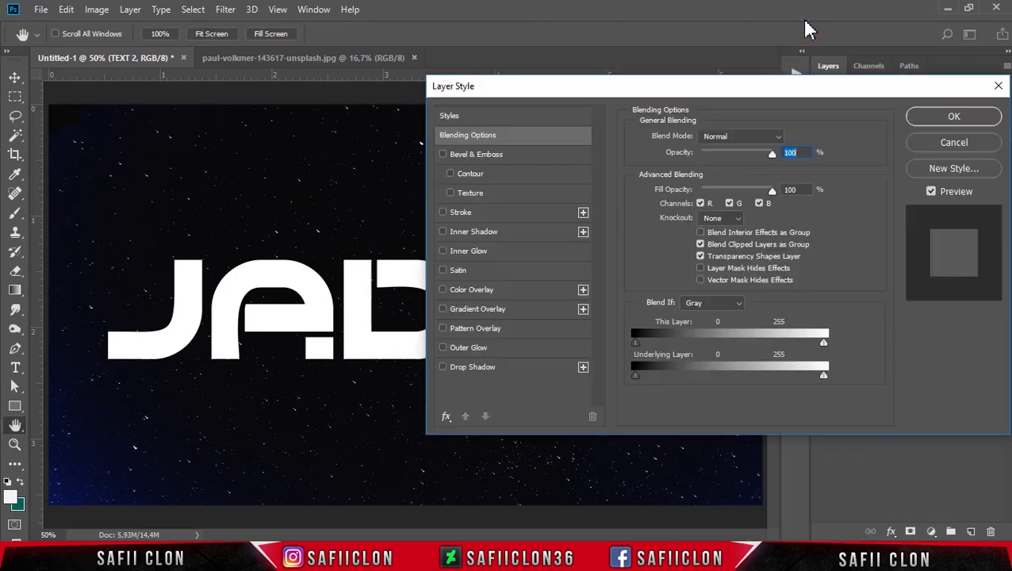
{"action": "left_click_drag", "start_coordinate": [597, 90], "coordinate": [645, 97]}
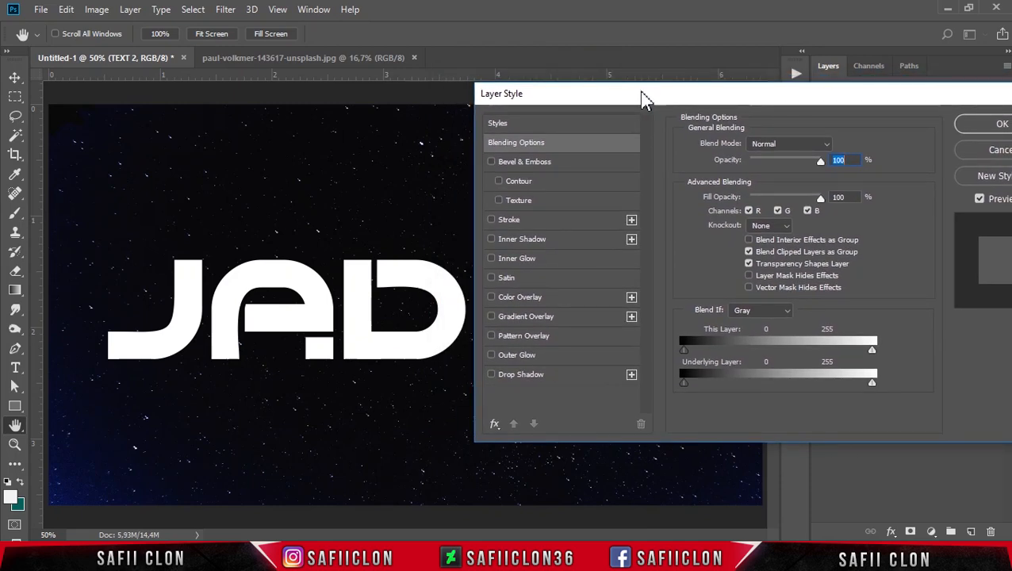
{"action": "key", "text": "ctrl+plus"}
{"action": "key", "text": "ctrl+plus"}
{"action": "mouse_move", "coordinate": [533, 535]}
{"action": "left_mouse_down"}
{"action": "mouse_move", "coordinate": [503, 538]}
{"action": "mouse_move", "coordinate": [544, 537]}
{"action": "left_mouse_up"}
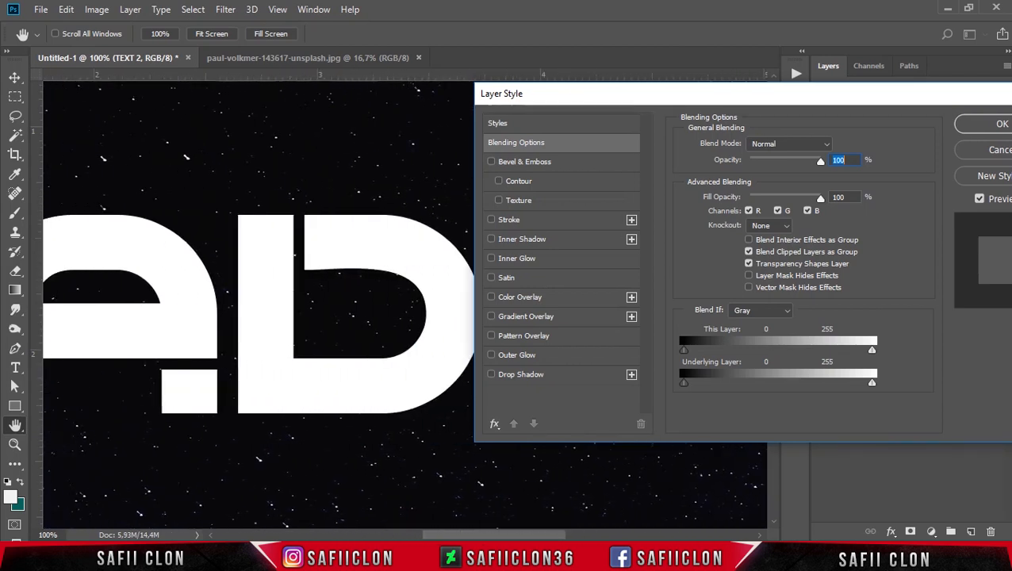
{"action": "left_click_drag", "start_coordinate": [627, 93], "coordinate": [662, 111]}
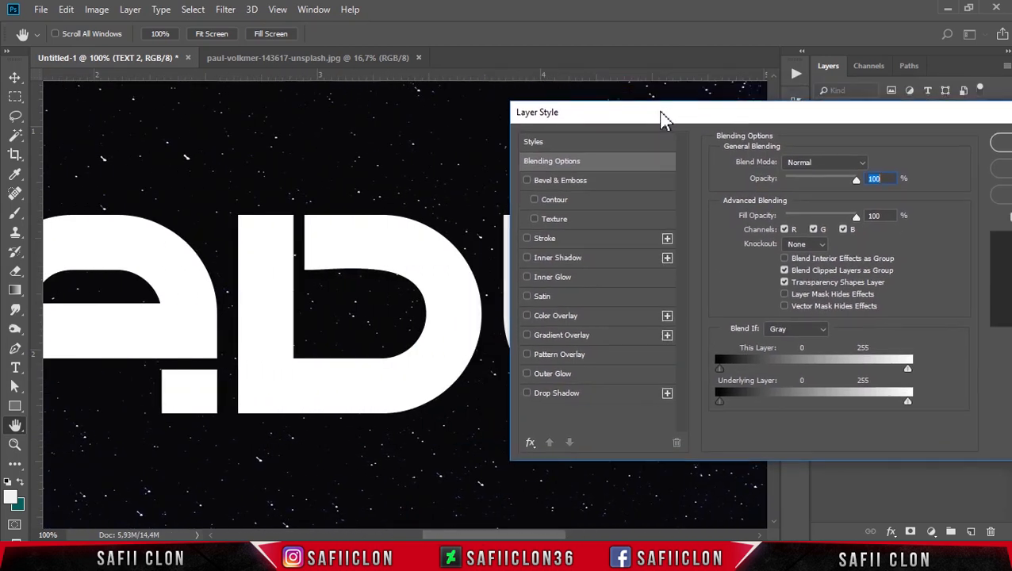
{"action": "left_click_drag", "start_coordinate": [568, 536], "coordinate": [555, 537]}
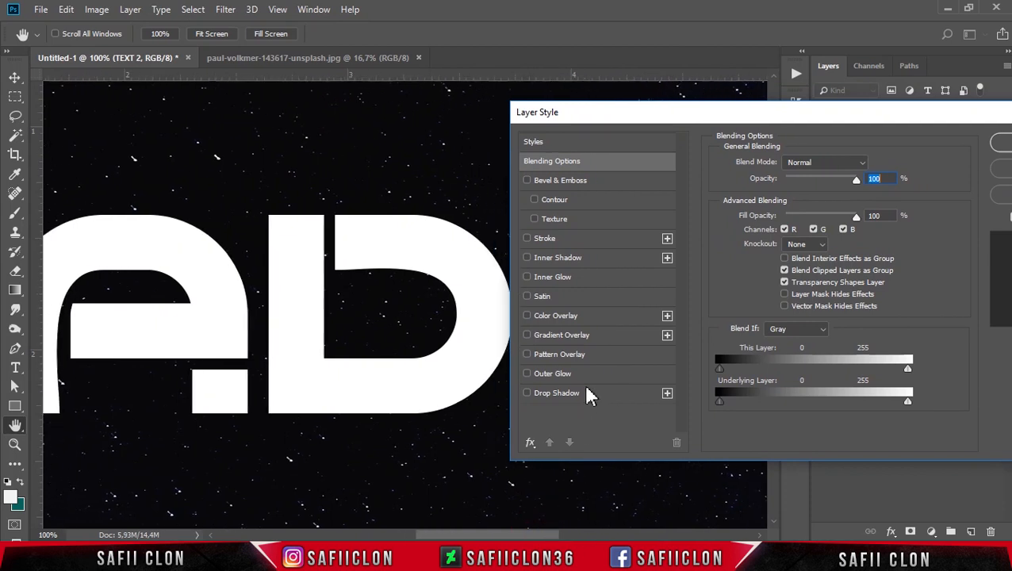
{"action": "left_click_drag", "start_coordinate": [677, 124], "coordinate": [703, 129]}
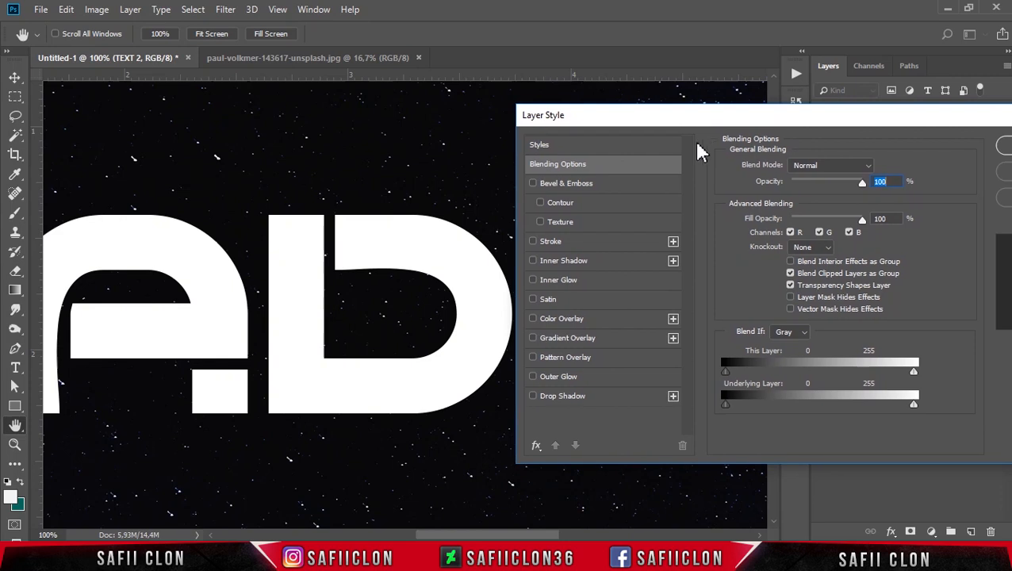
Enable a Gradient Overlay on TEXT 2 with Normal blend mode and 95% opacity.
{"action": "left_click", "coordinate": [573, 338]}
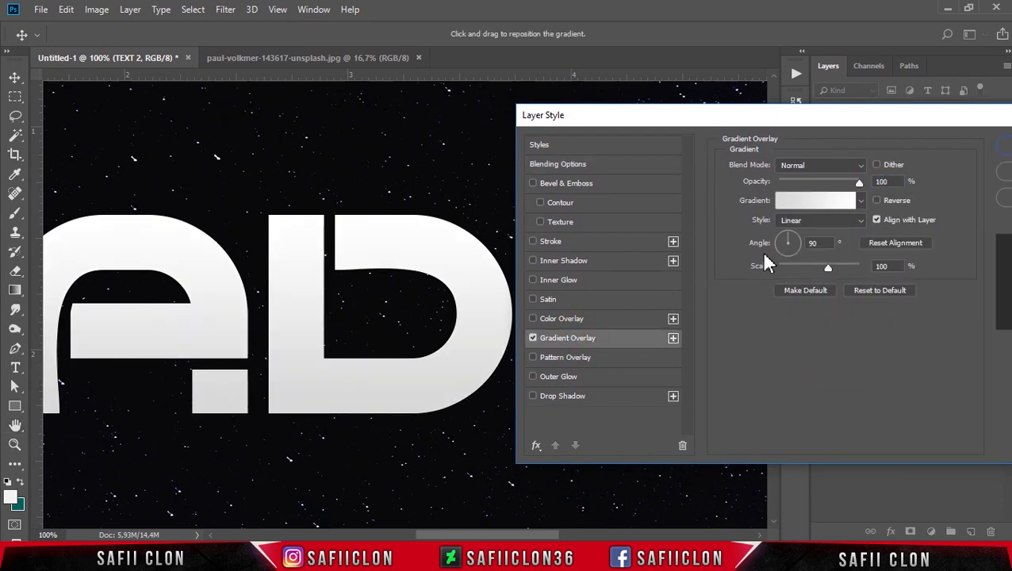
{"action": "left_click", "coordinate": [817, 166]}
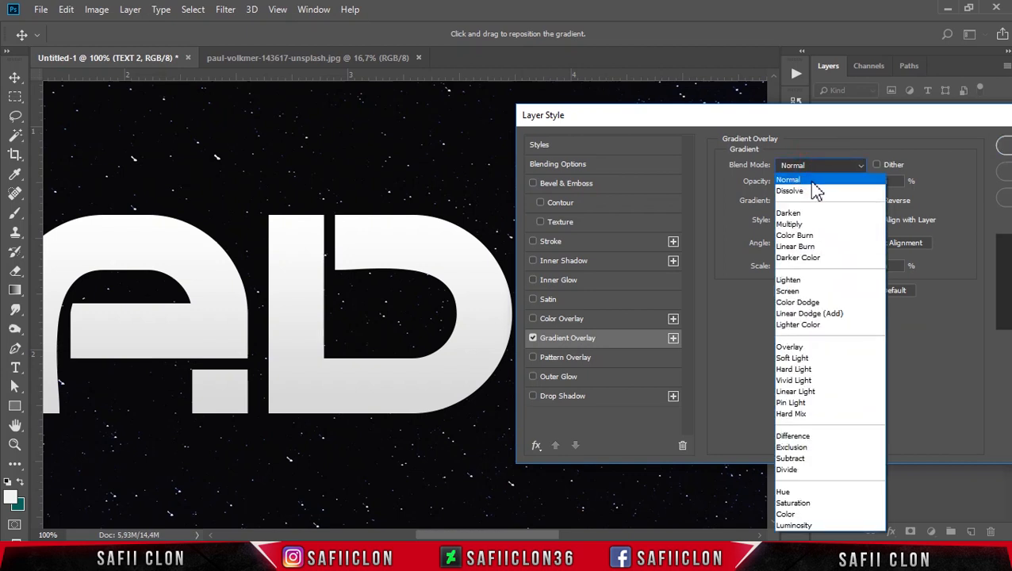
{"action": "left_click", "coordinate": [812, 181]}
{"action": "left_click", "coordinate": [855, 185]}
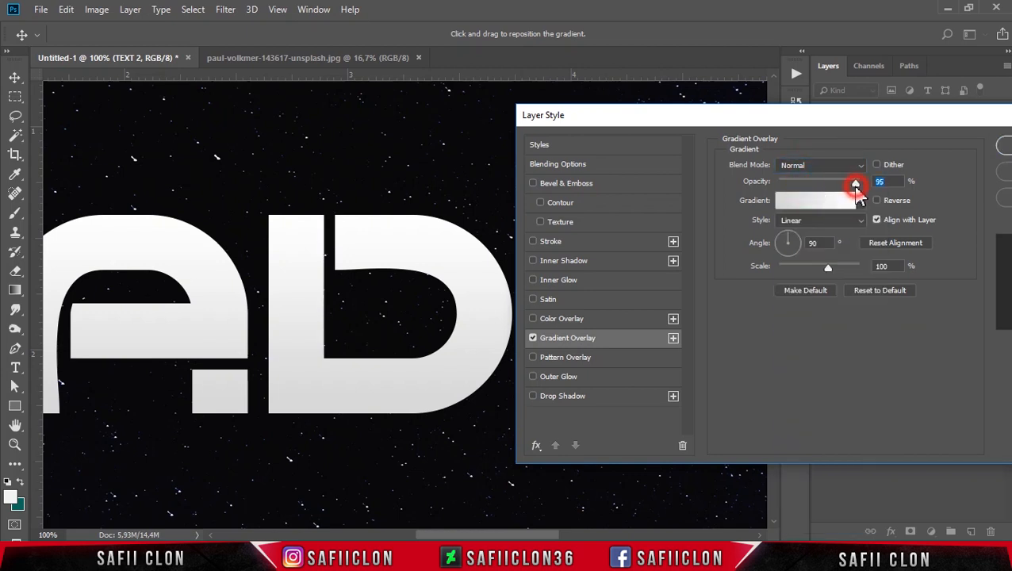
Edit the overlay's gradient, setting the gray starting colour stop to 093a75 at location 85%.
{"action": "left_click", "coordinate": [813, 200]}
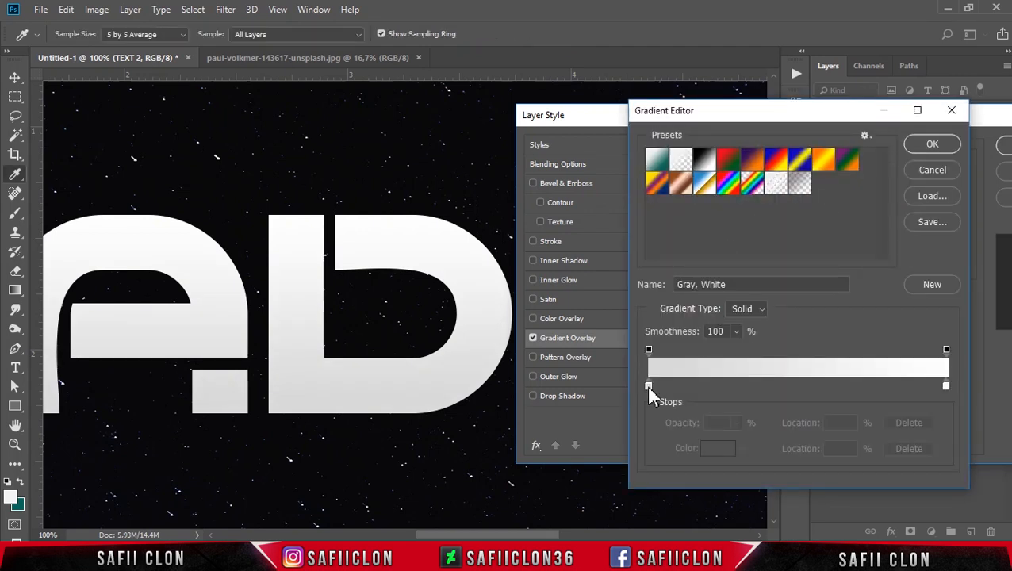
{"action": "left_click", "coordinate": [649, 386]}
{"action": "left_click", "coordinate": [717, 449]}
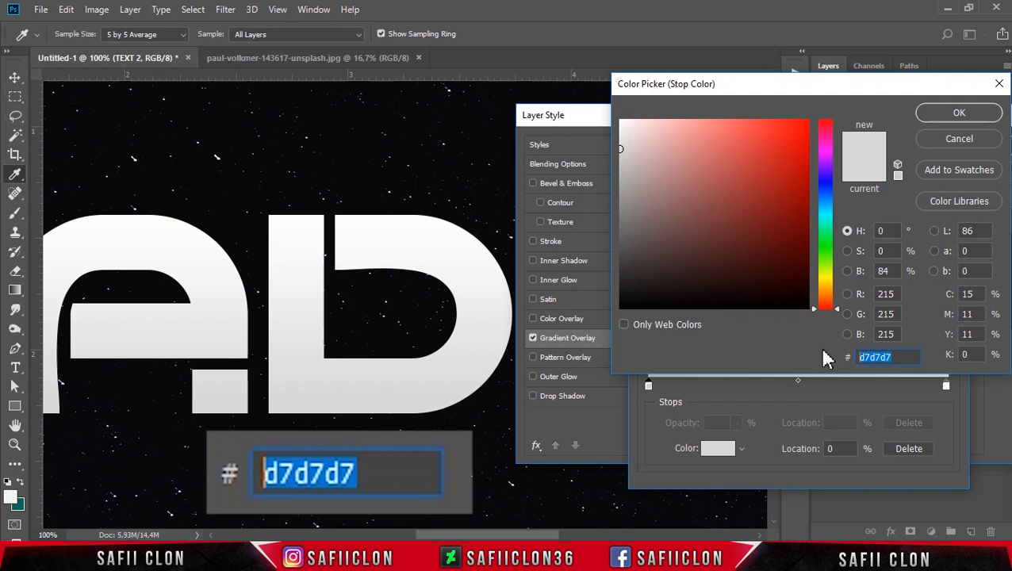
{"action": "type", "text": "09"}
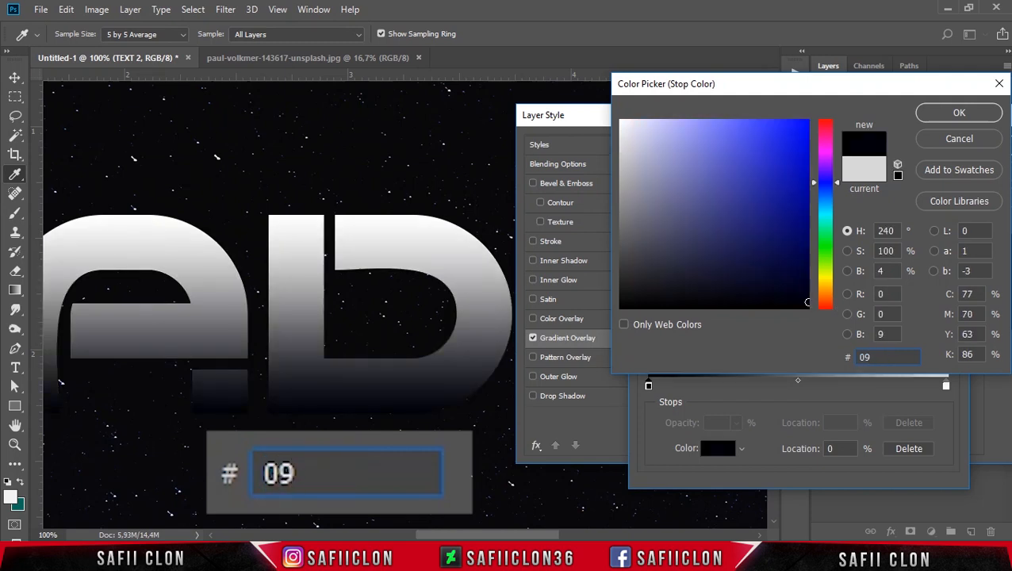
{"action": "type", "text": "3"}
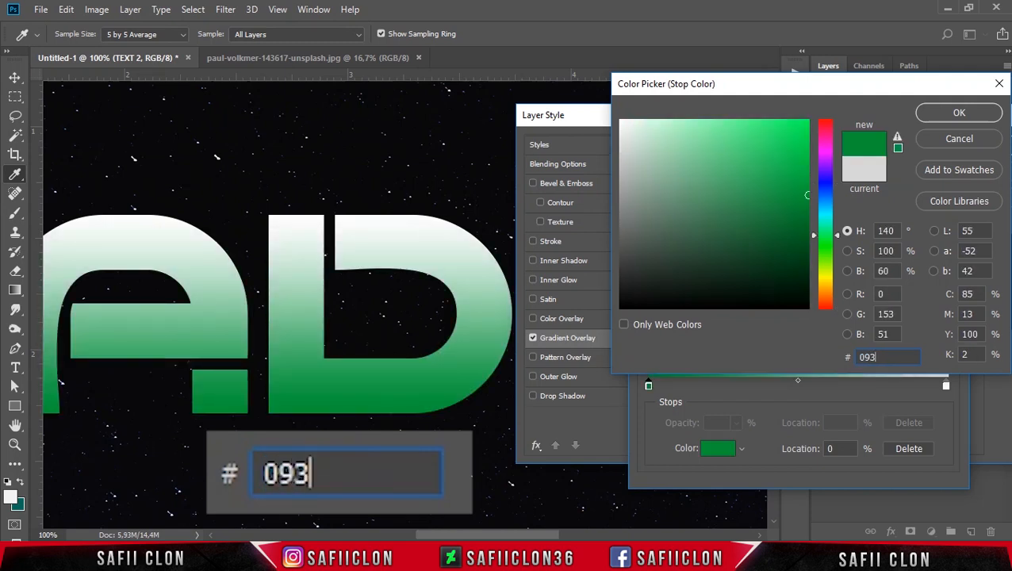
{"action": "type", "text": "a"}
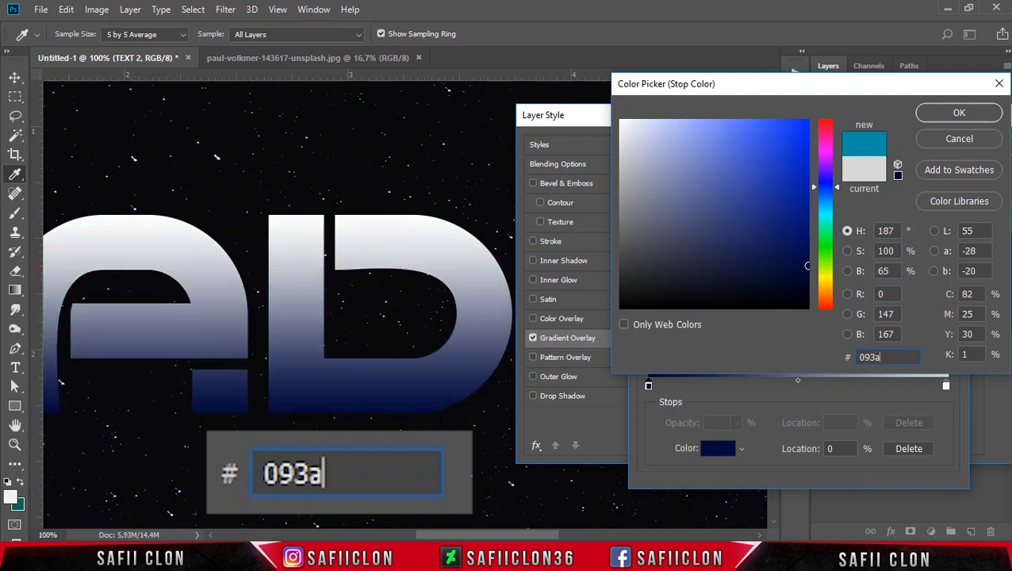
{"action": "type", "text": "75"}
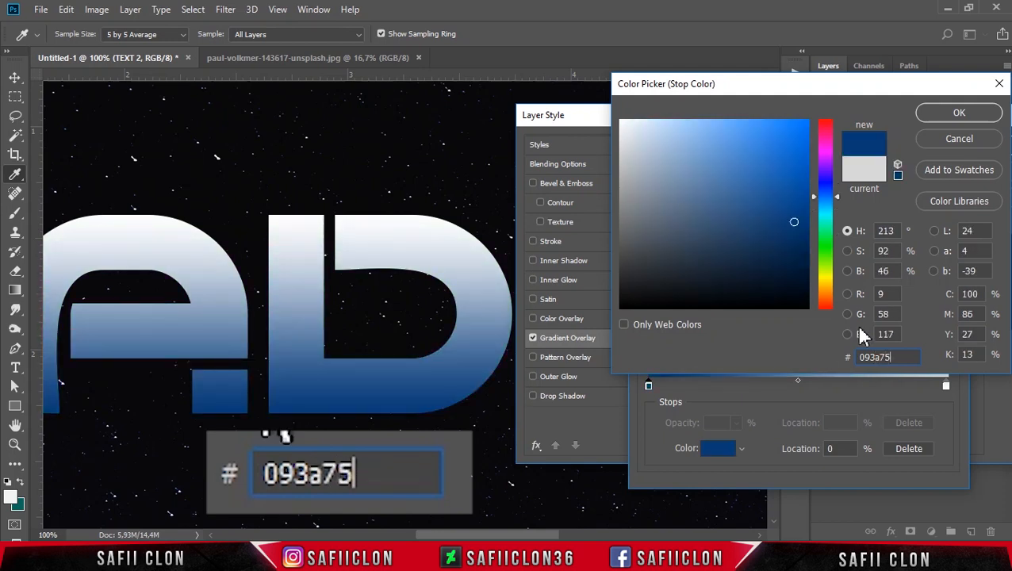
{"action": "left_click", "coordinate": [926, 114]}
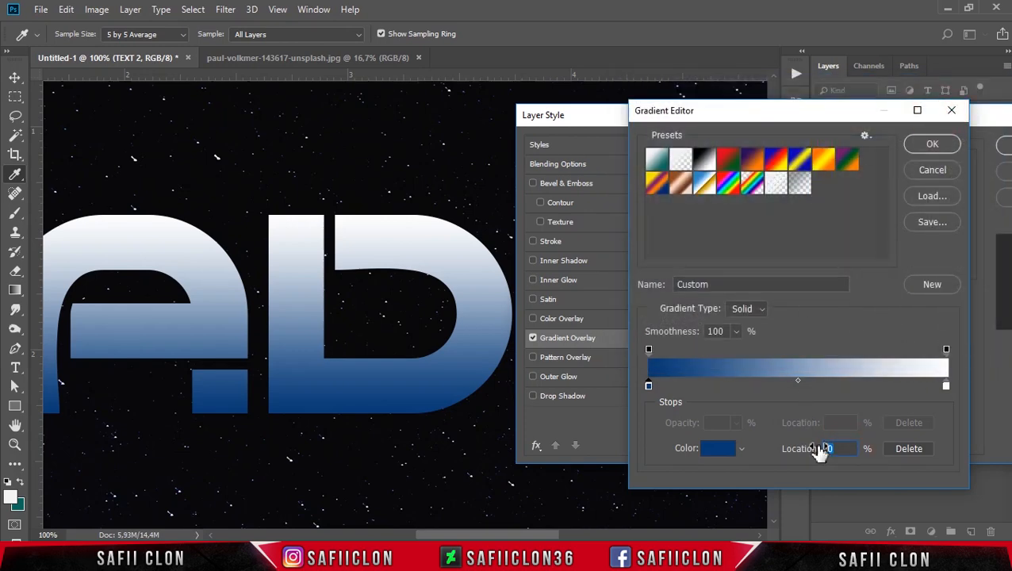
{"action": "type", "text": "85"}
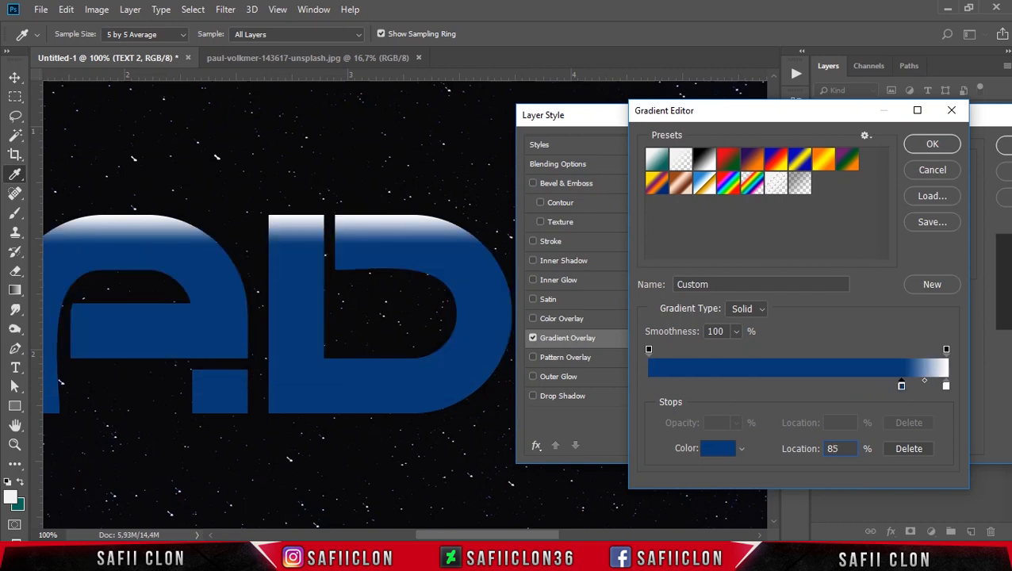
Change the gradient's white end stop to colour 57daee and set its location to 69%.
{"action": "left_click", "coordinate": [946, 387]}
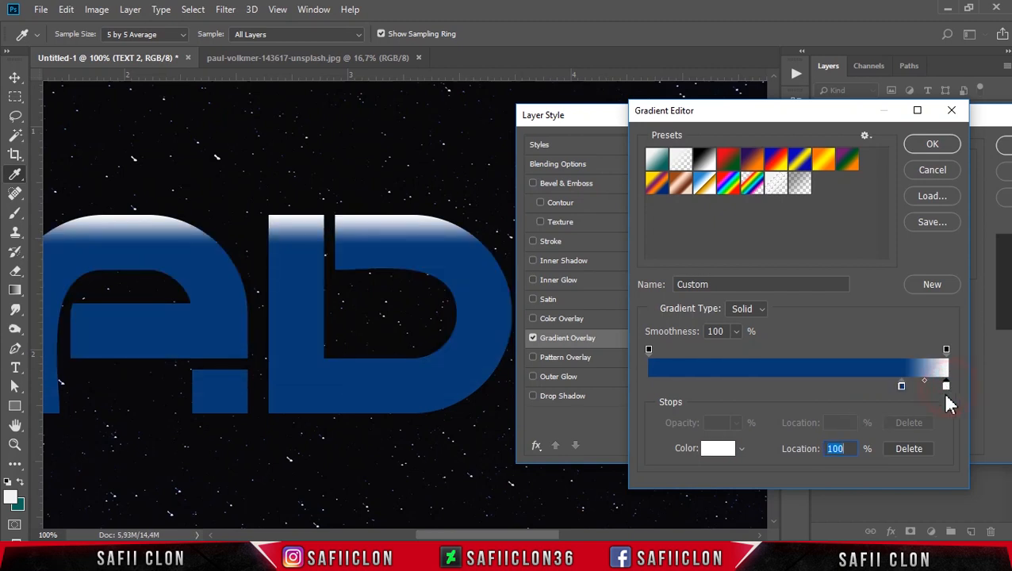
{"action": "left_click", "coordinate": [714, 451]}
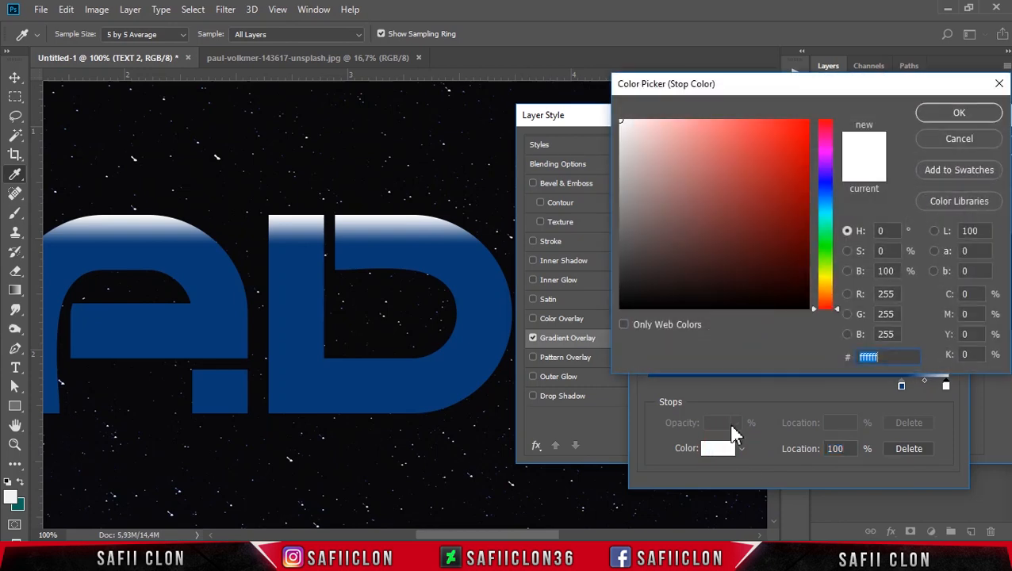
{"action": "double_click", "coordinate": [861, 357]}
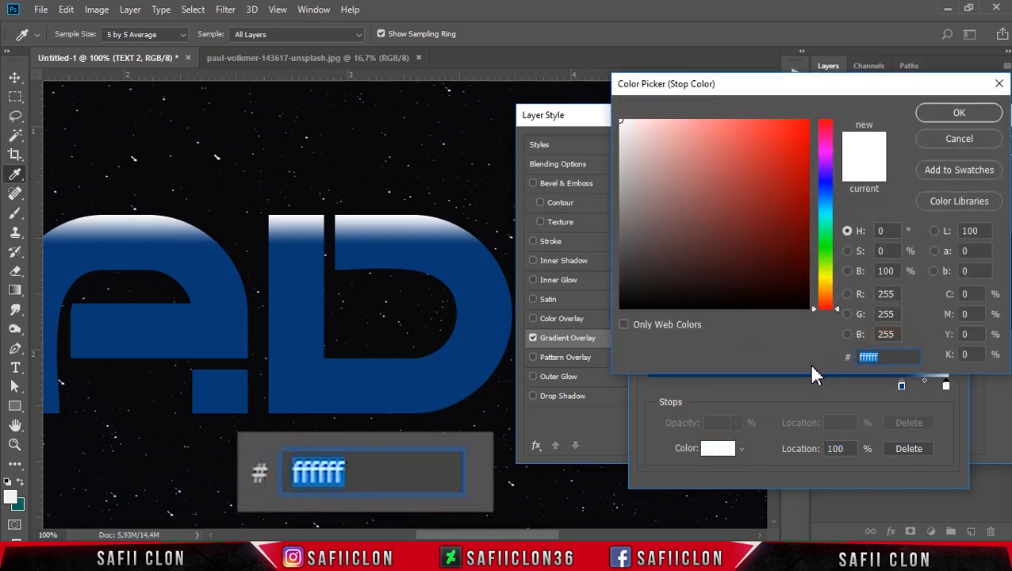
{"action": "type", "text": "57"}
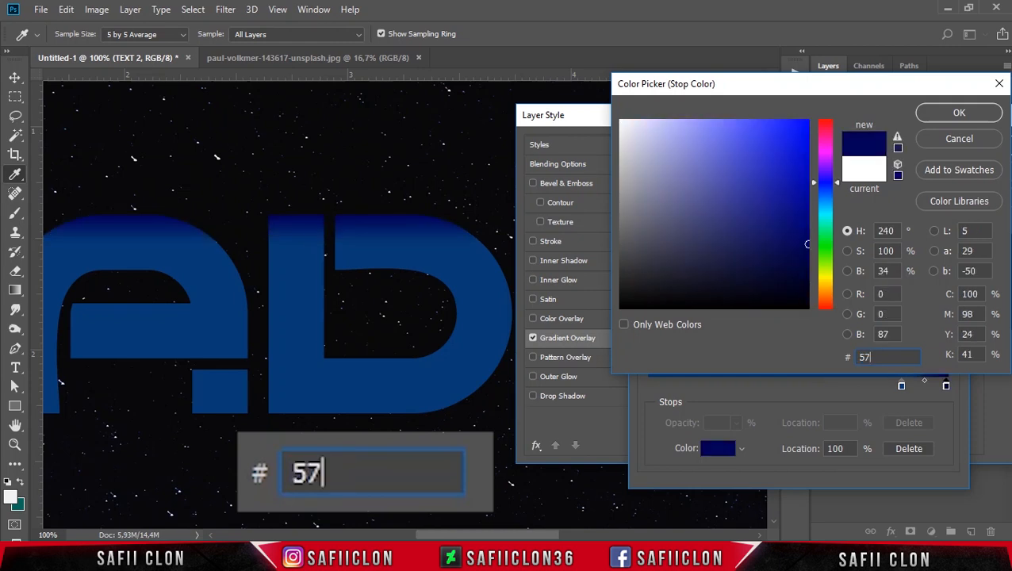
{"action": "type", "text": "da"}
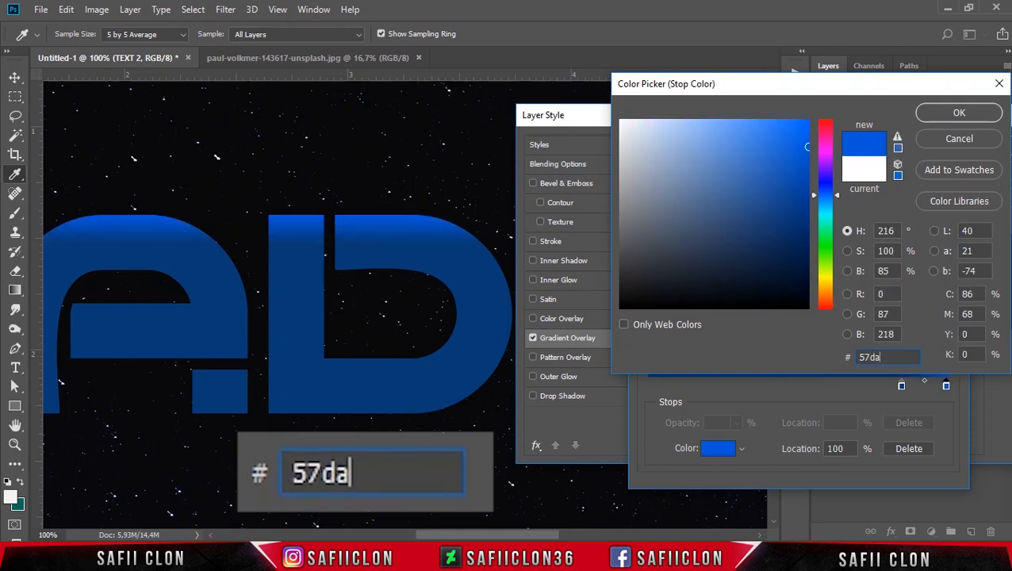
{"action": "type", "text": "ee"}
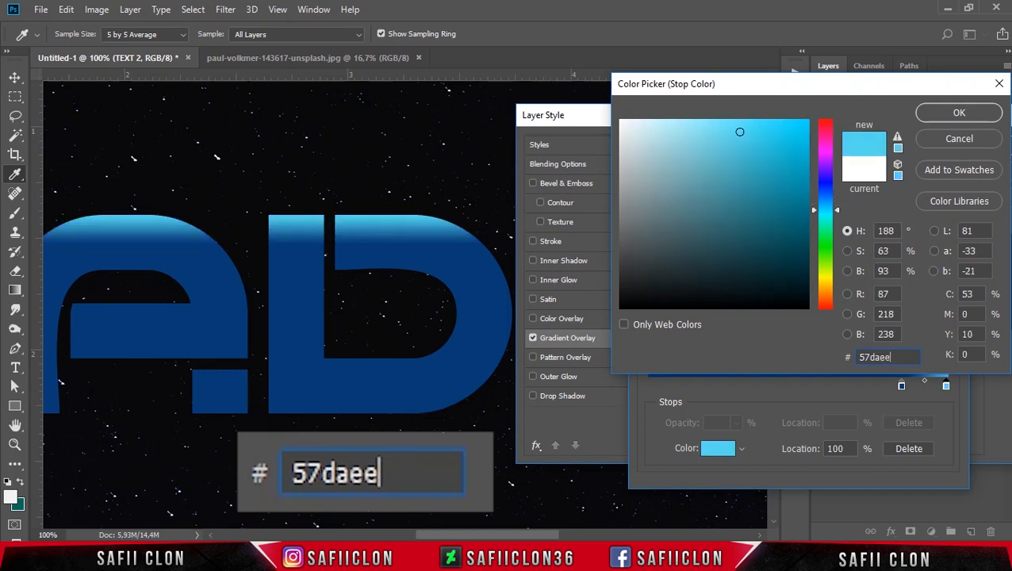
{"action": "left_click", "coordinate": [960, 114]}
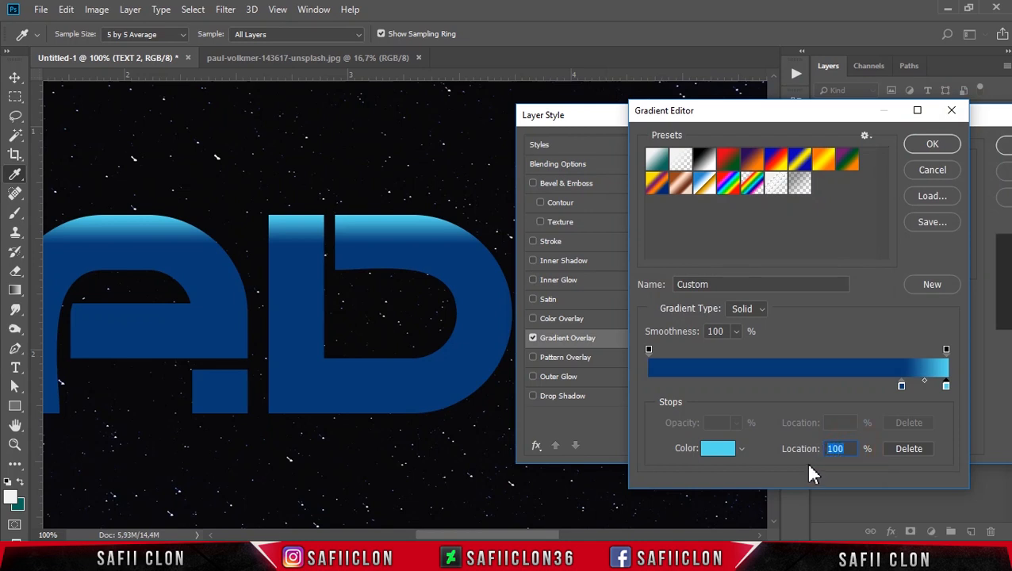
{"action": "type", "text": "69"}
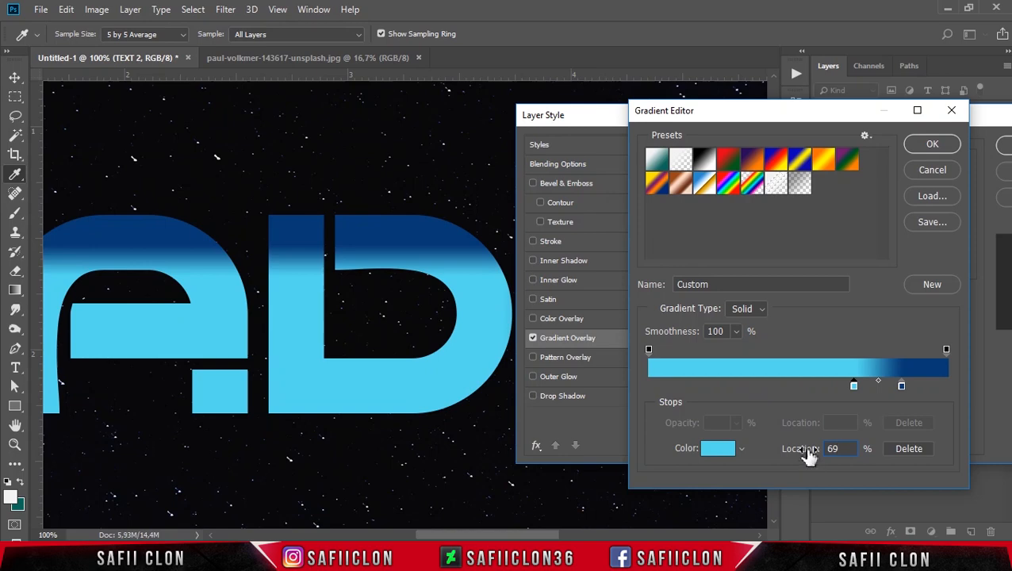
Add a third colour stop to the gradient, coloured white (ffffff) at location 64%.
{"action": "left_click", "coordinate": [754, 387]}
{"action": "left_click", "coordinate": [753, 386]}
{"action": "left_click", "coordinate": [718, 449]}
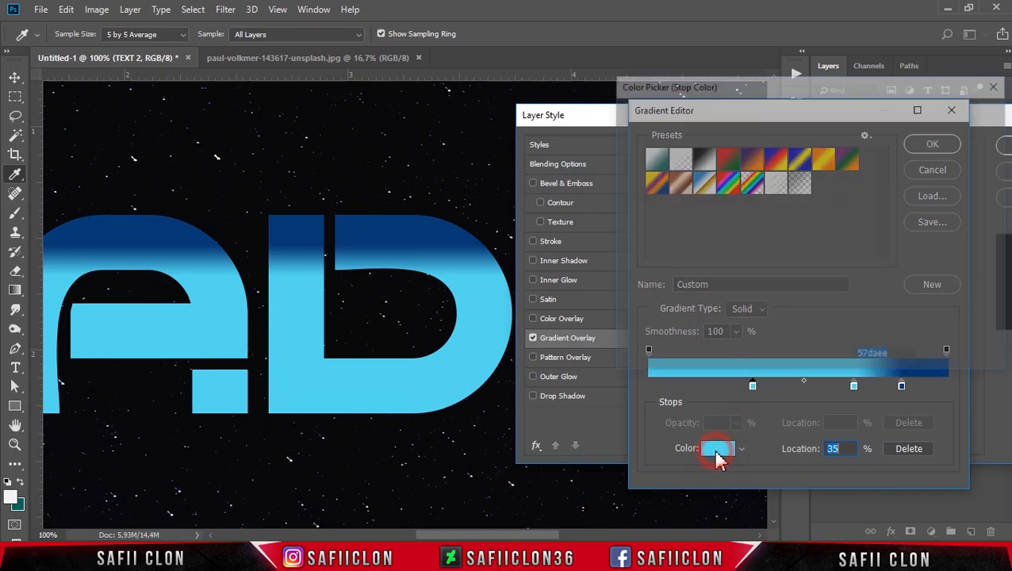
{"action": "left_click_drag", "start_coordinate": [900, 357], "coordinate": [849, 359]}
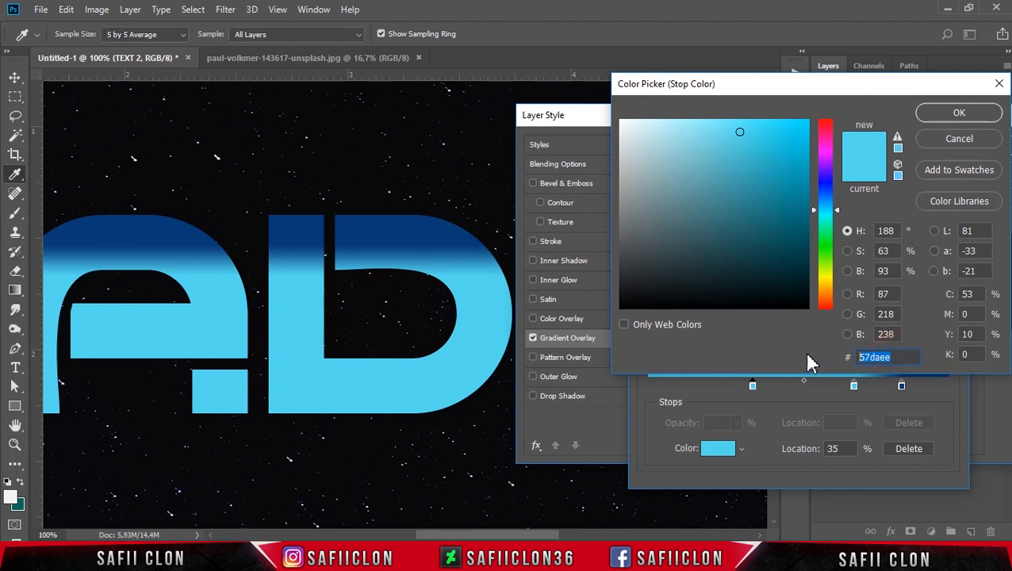
{"action": "left_click_drag", "start_coordinate": [640, 151], "coordinate": [613, 116]}
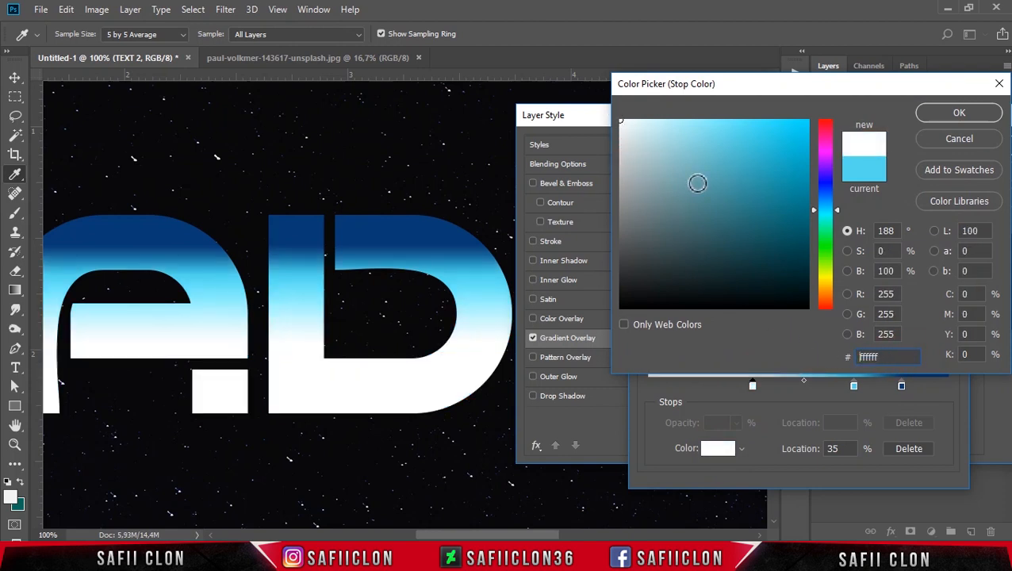
{"action": "left_click", "coordinate": [960, 114]}
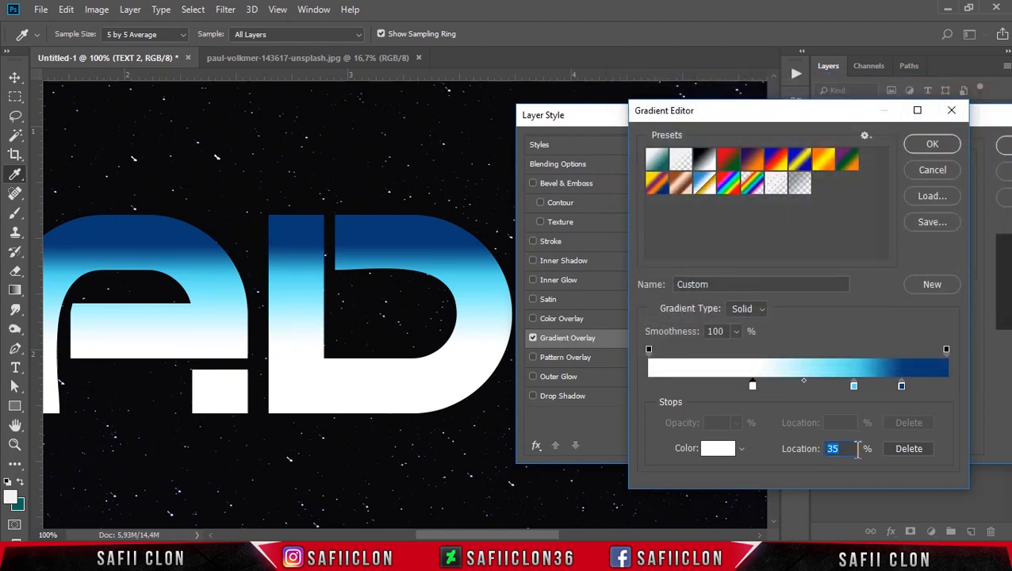
{"action": "left_click", "coordinate": [830, 447]}
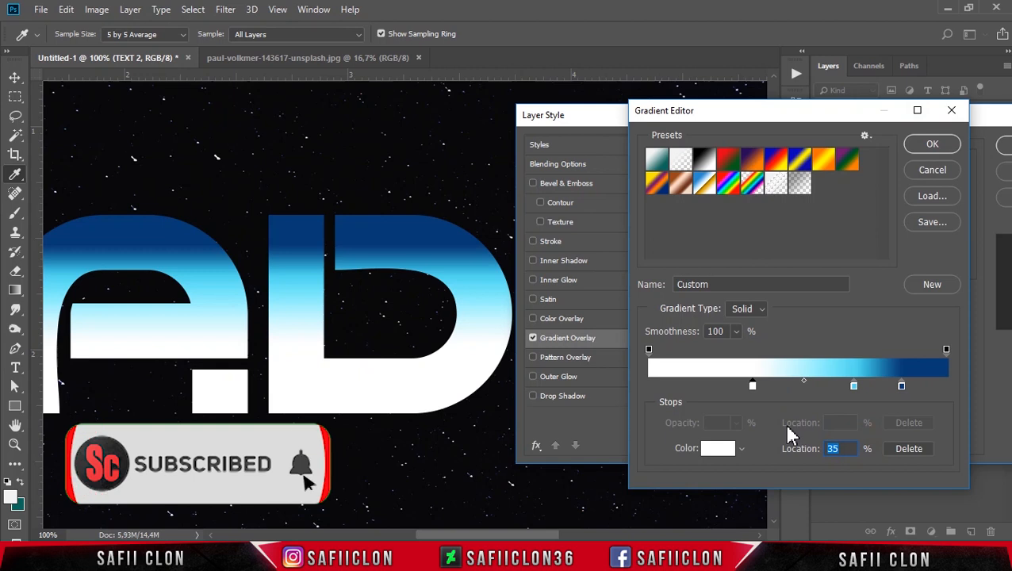
{"action": "type", "text": "64"}
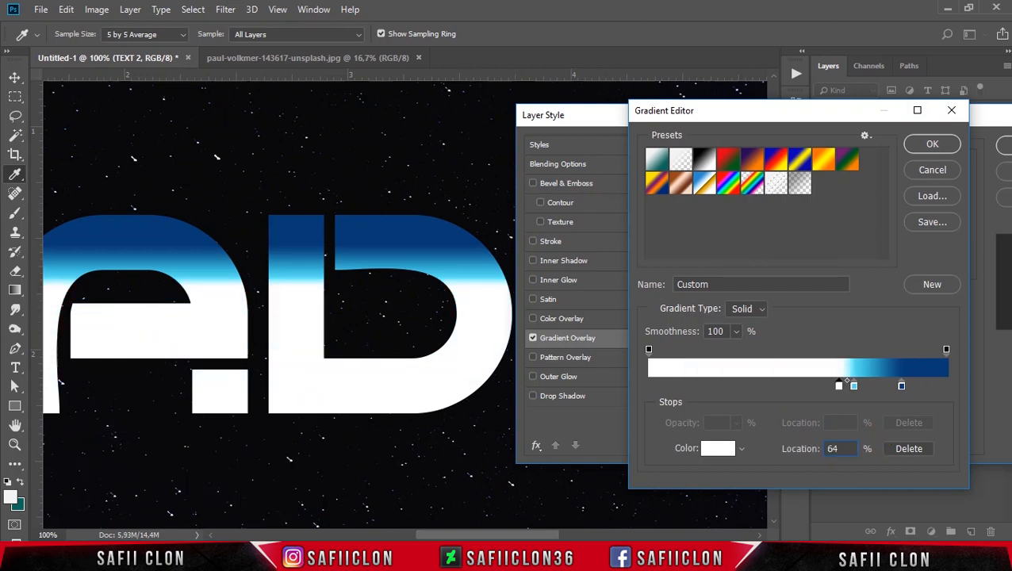
Add a fourth colour stop to the gradient, coloured c9f1f7 at location 47%, and accept the edited gradient.
{"action": "left_click", "coordinate": [744, 384]}
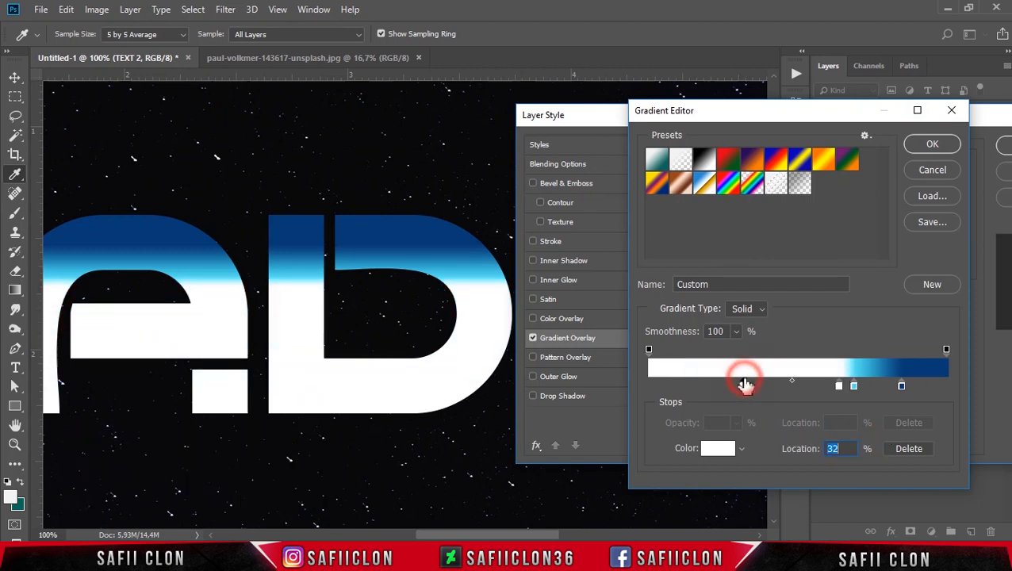
{"action": "left_click", "coordinate": [718, 449]}
{"action": "left_click_drag", "start_coordinate": [898, 356], "coordinate": [858, 358]}
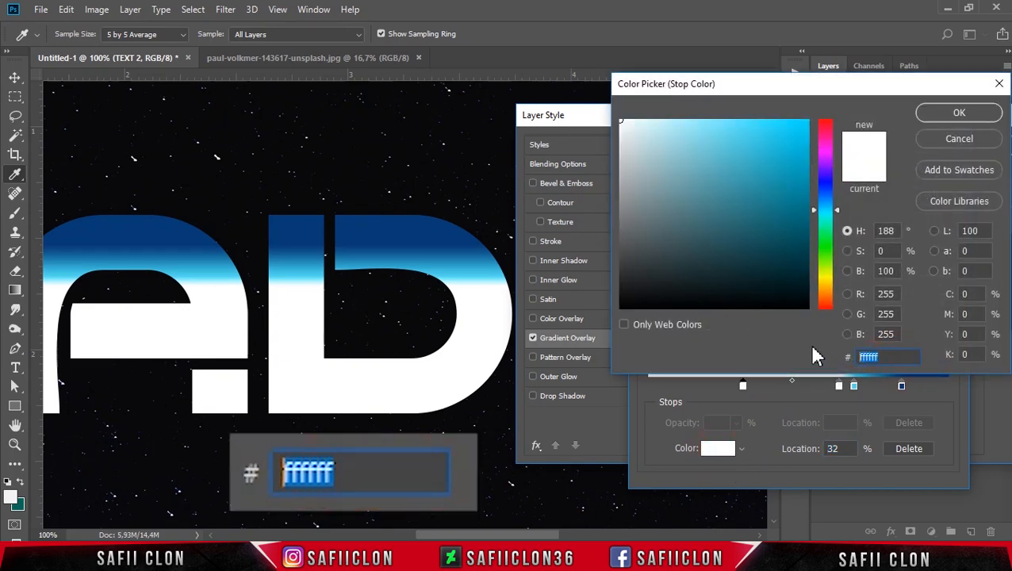
{"action": "type", "text": "c"}
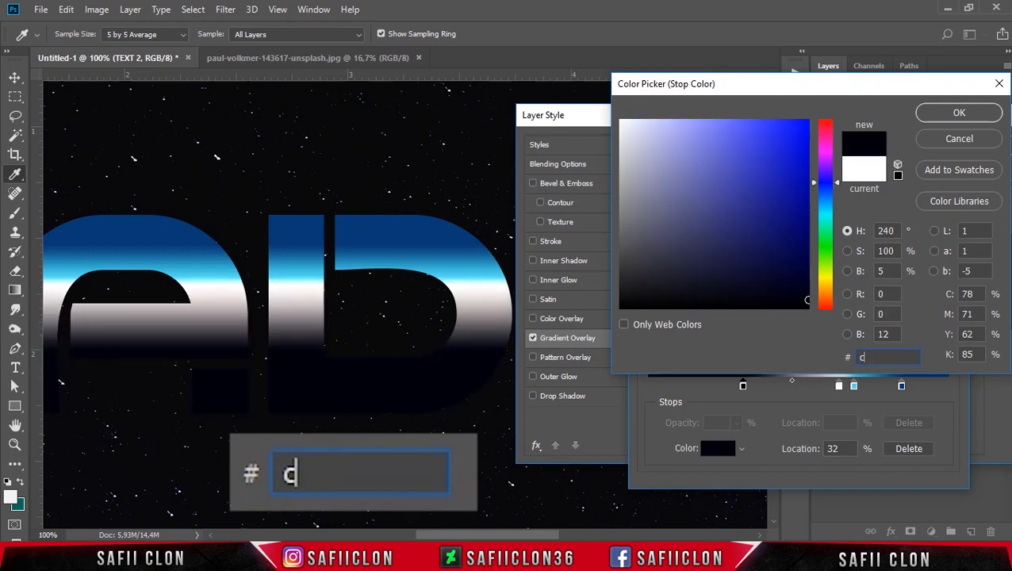
{"action": "type", "text": "9f"}
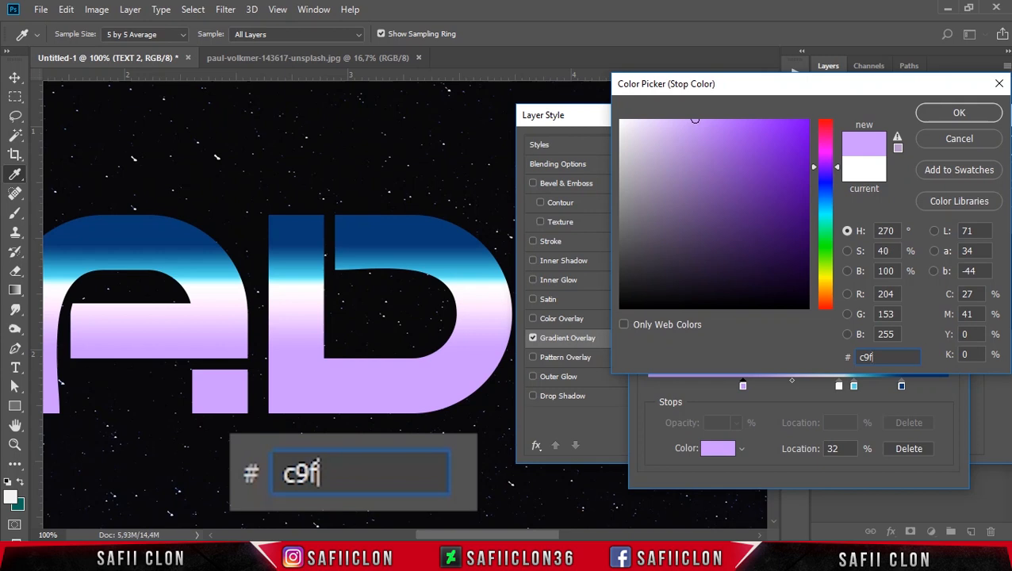
{"action": "type", "text": "1f7"}
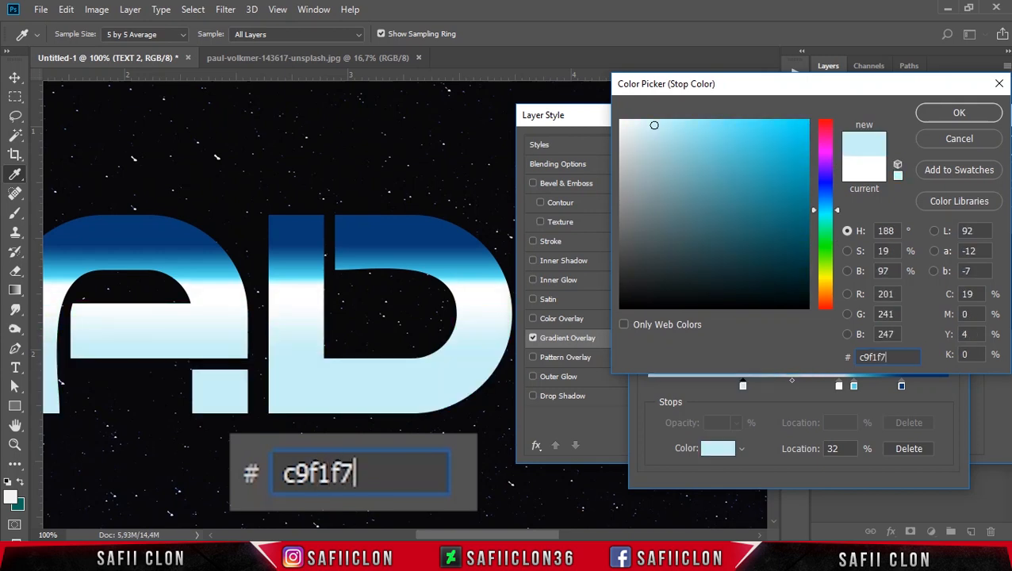
{"action": "left_click", "coordinate": [958, 112]}
{"action": "left_click_drag", "start_coordinate": [843, 449], "coordinate": [814, 452]}
{"action": "type", "text": "47"}
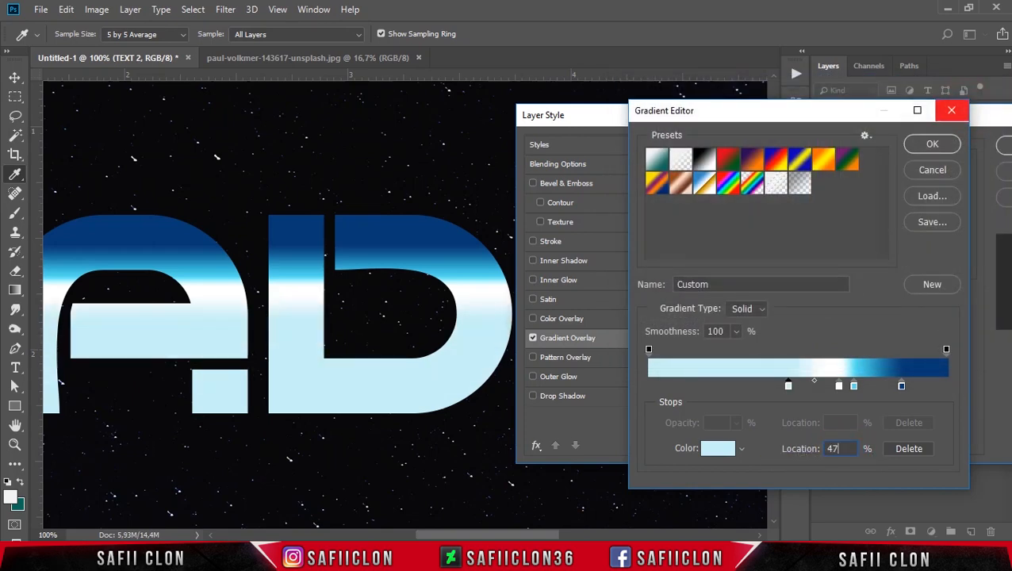
{"action": "left_click", "coordinate": [933, 145]}
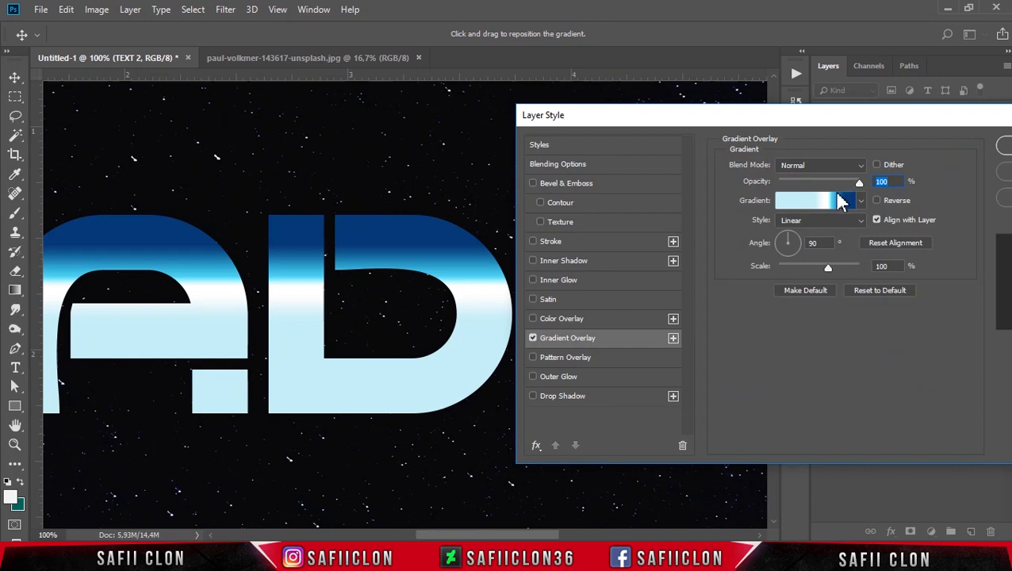
Set the gradient overlay's style to Linear and its angle to 90°.
{"action": "left_click", "coordinate": [829, 223]}
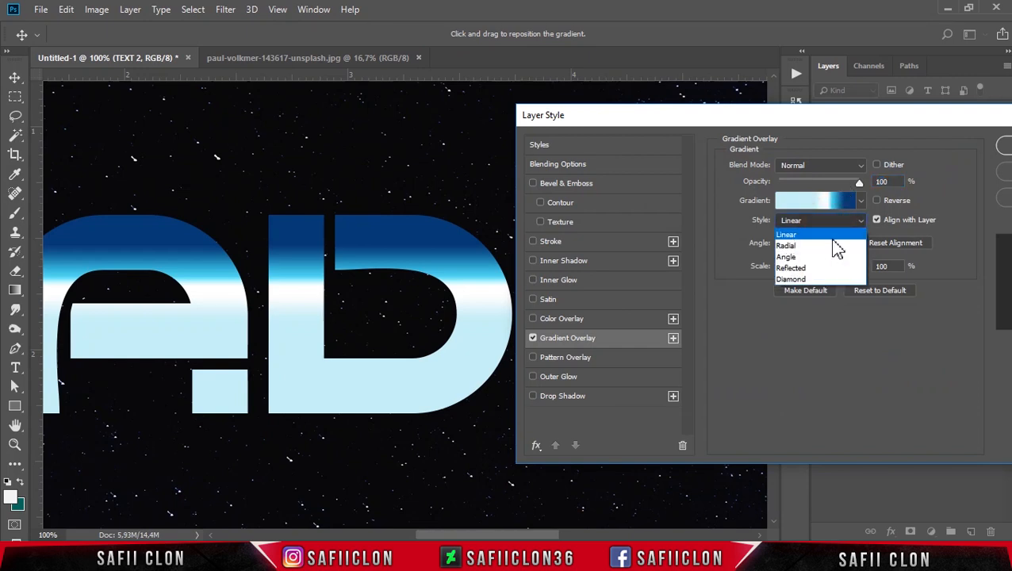
{"action": "left_click", "coordinate": [818, 231]}
{"action": "double_click", "coordinate": [810, 243]}
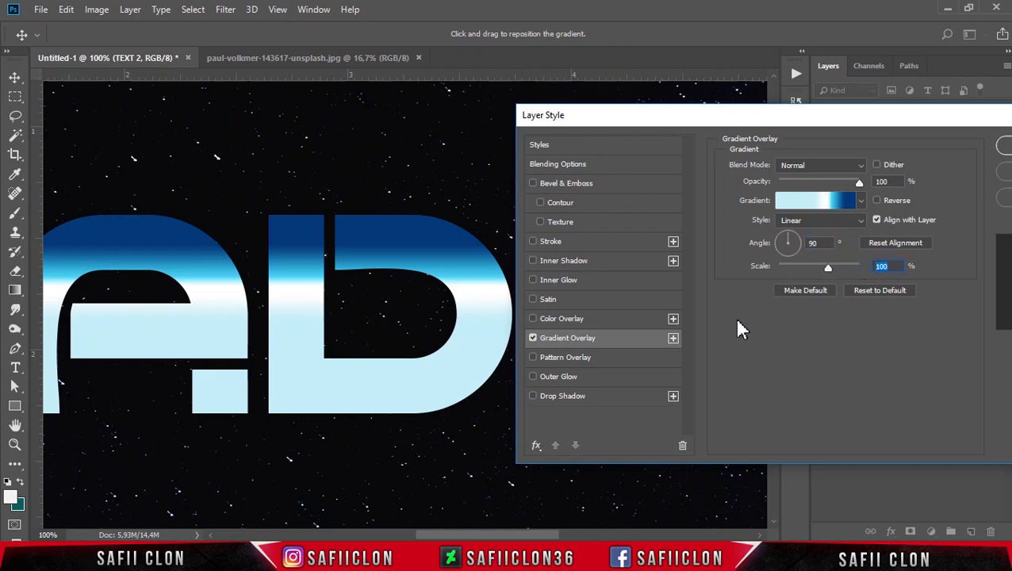
Enable an Inner Shadow on TEXT 2 with Multiply blend mode and black (000000) as its colour.
{"action": "left_click", "coordinate": [599, 265]}
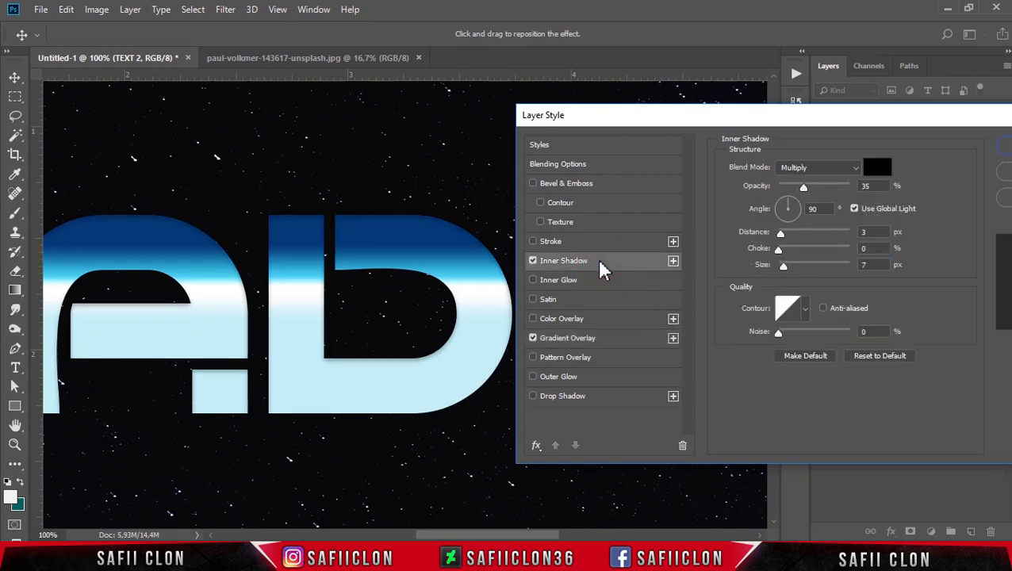
{"action": "left_click", "coordinate": [846, 170]}
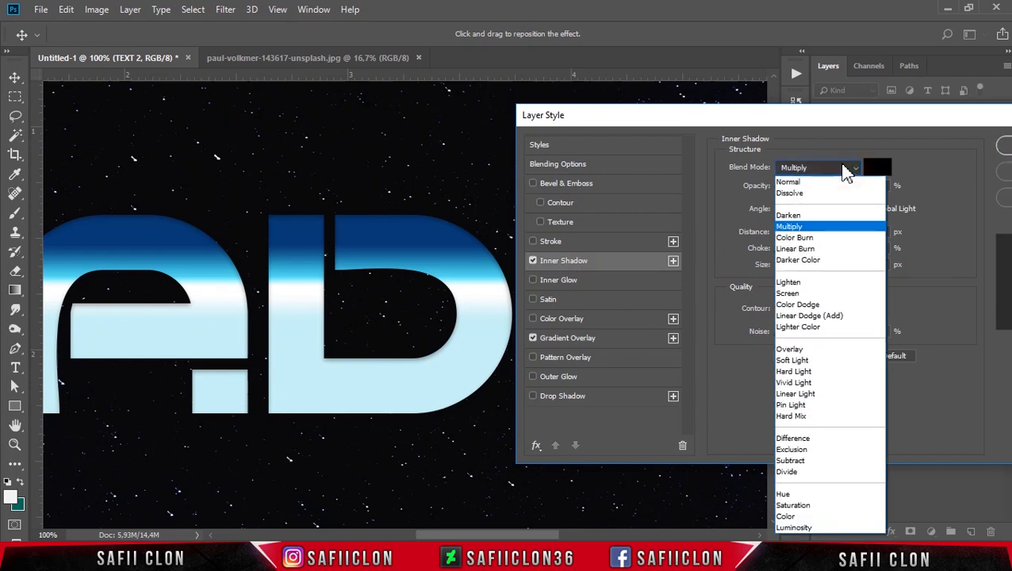
{"action": "left_click", "coordinate": [803, 226]}
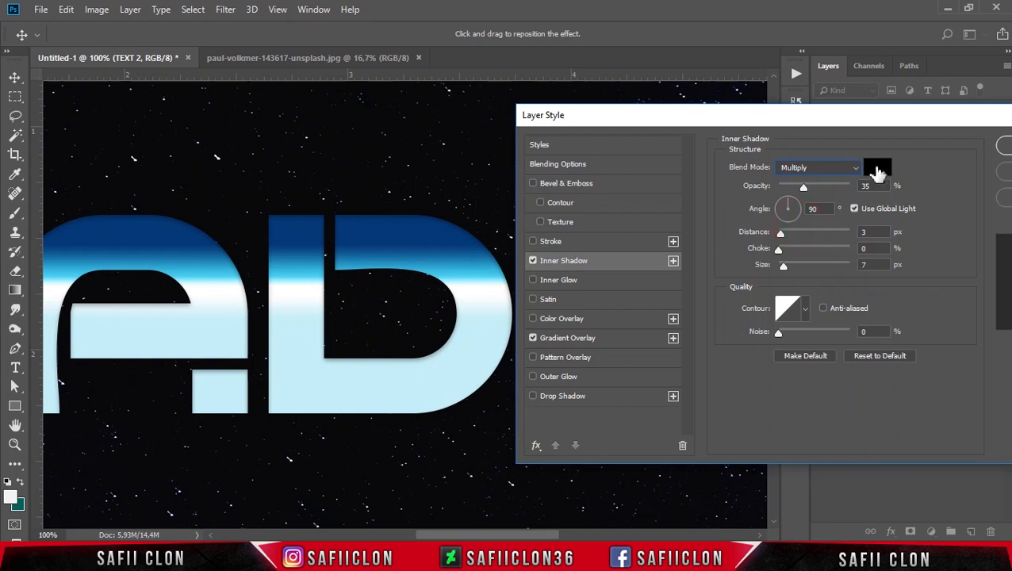
{"action": "left_click", "coordinate": [878, 170]}
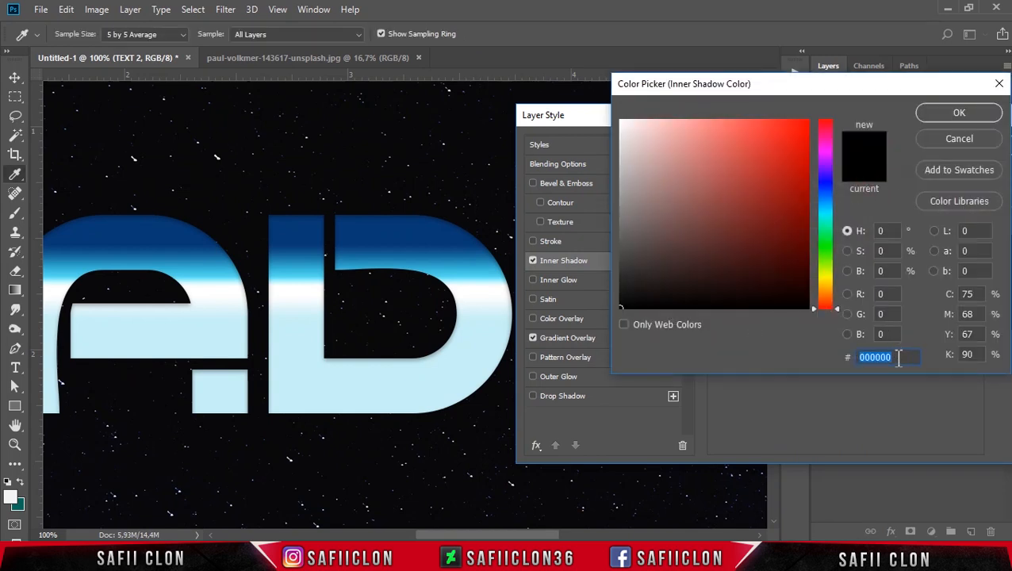
{"action": "left_click", "coordinate": [958, 115]}
Set the inner shadow's opacity to 60%, angle to 90°, distance to 9 px and size to 9 px.
{"action": "left_click_drag", "start_coordinate": [803, 195], "coordinate": [825, 196]}
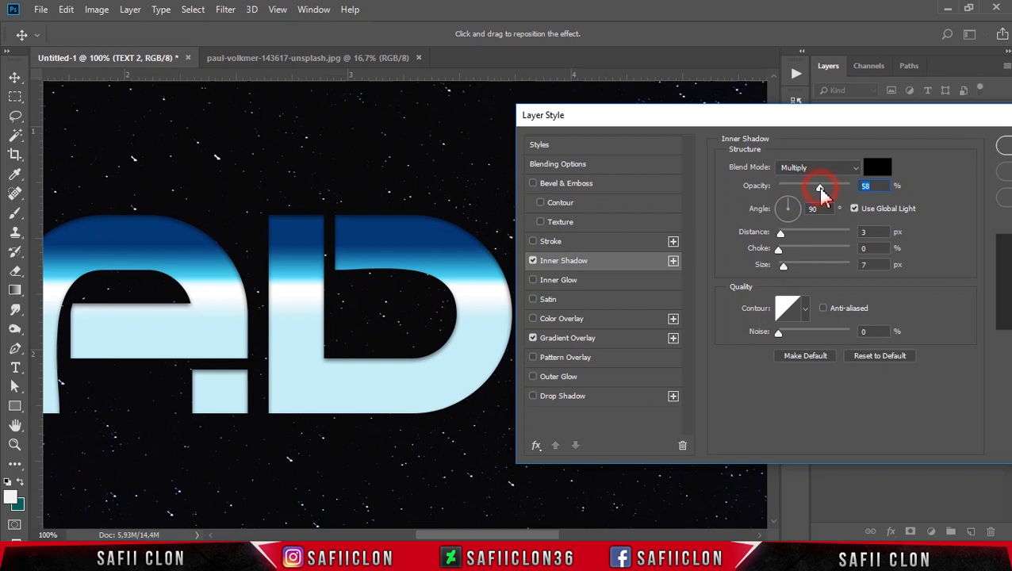
{"action": "double_click", "coordinate": [813, 209]}
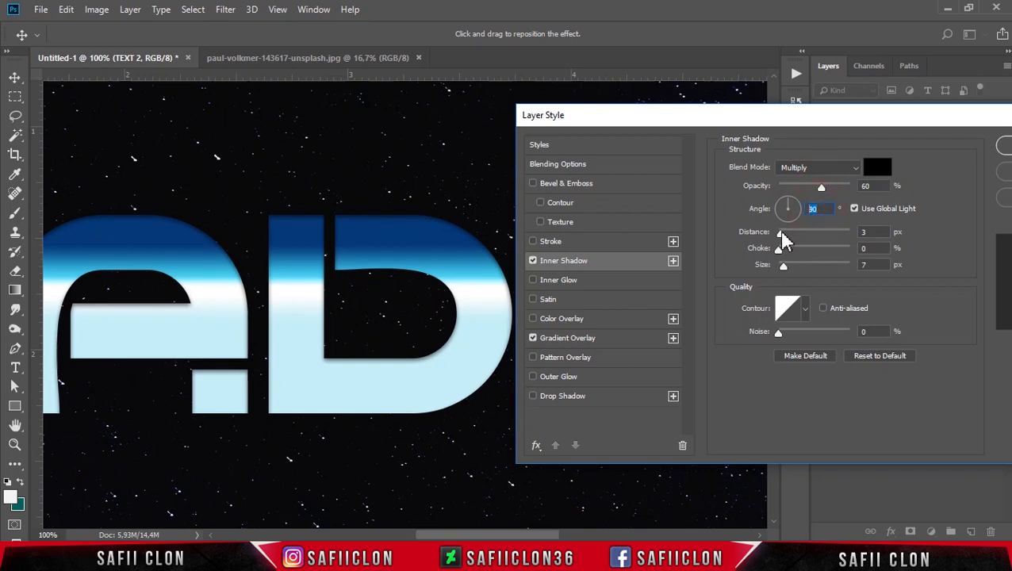
{"action": "left_click_drag", "start_coordinate": [783, 236], "coordinate": [788, 232]}
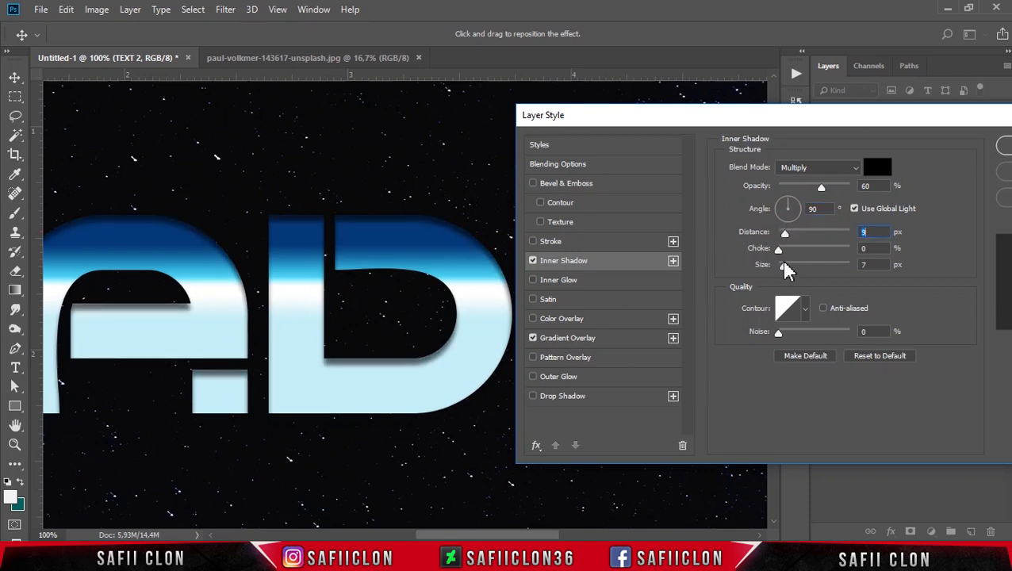
{"action": "left_click_drag", "start_coordinate": [785, 268], "coordinate": [784, 268]}
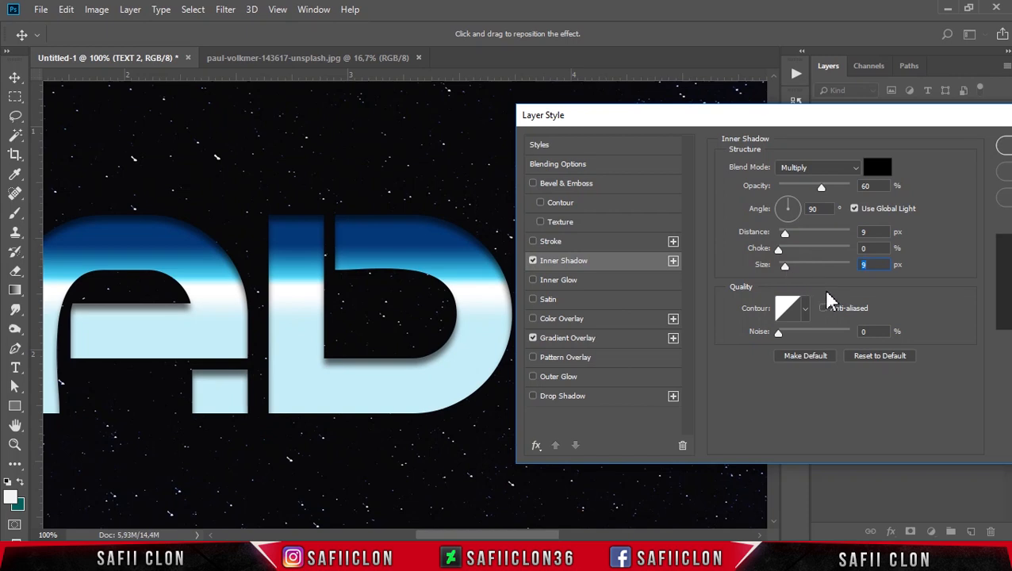
Add a Stroke effect to TEXT 2 with a size of 1 px and a white (ffffff) colour.
{"action": "left_click", "coordinate": [577, 244]}
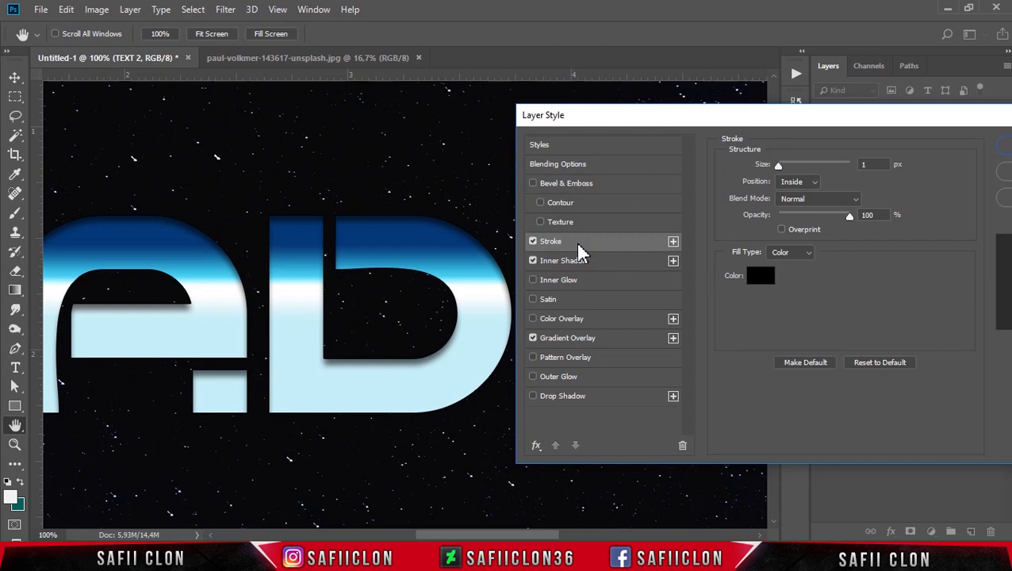
{"action": "left_click_drag", "start_coordinate": [778, 165], "coordinate": [784, 168]}
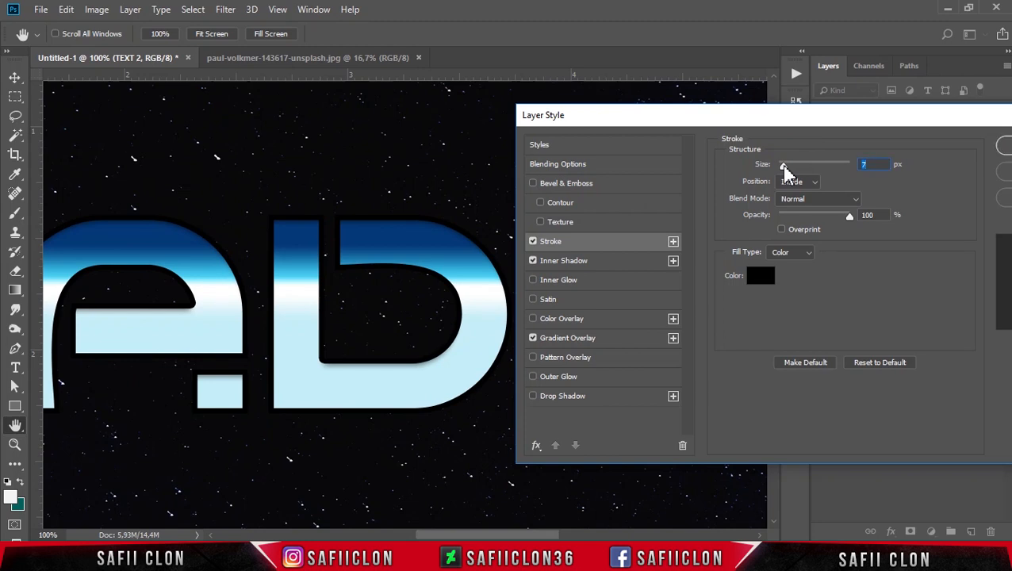
{"action": "left_click_drag", "start_coordinate": [786, 168], "coordinate": [768, 167]}
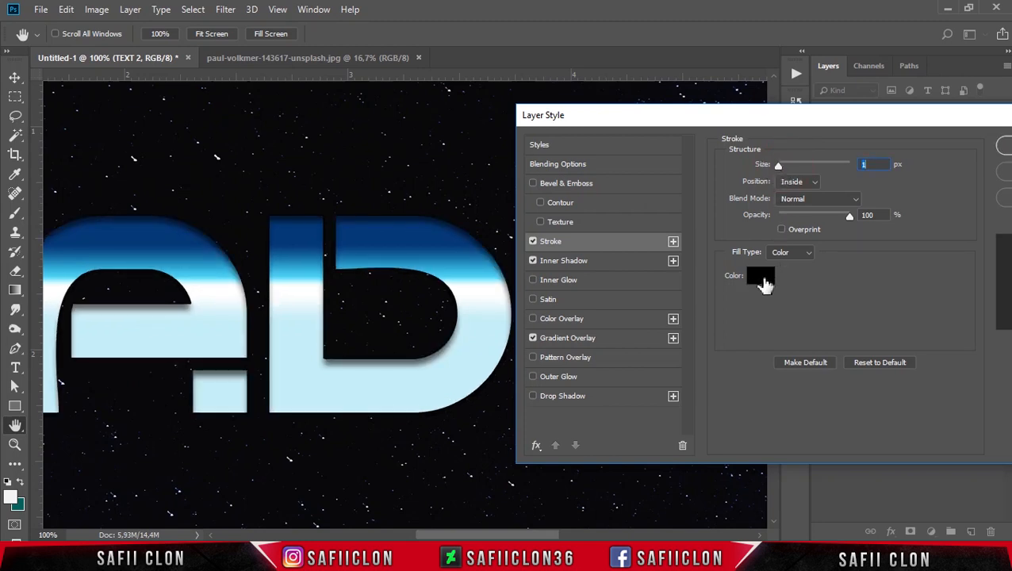
{"action": "left_click", "coordinate": [759, 279]}
{"action": "mouse_move", "coordinate": [738, 233]}
{"action": "left_mouse_down"}
{"action": "mouse_move", "coordinate": [675, 147]}
{"action": "mouse_move", "coordinate": [620, 120]}
{"action": "left_mouse_up"}
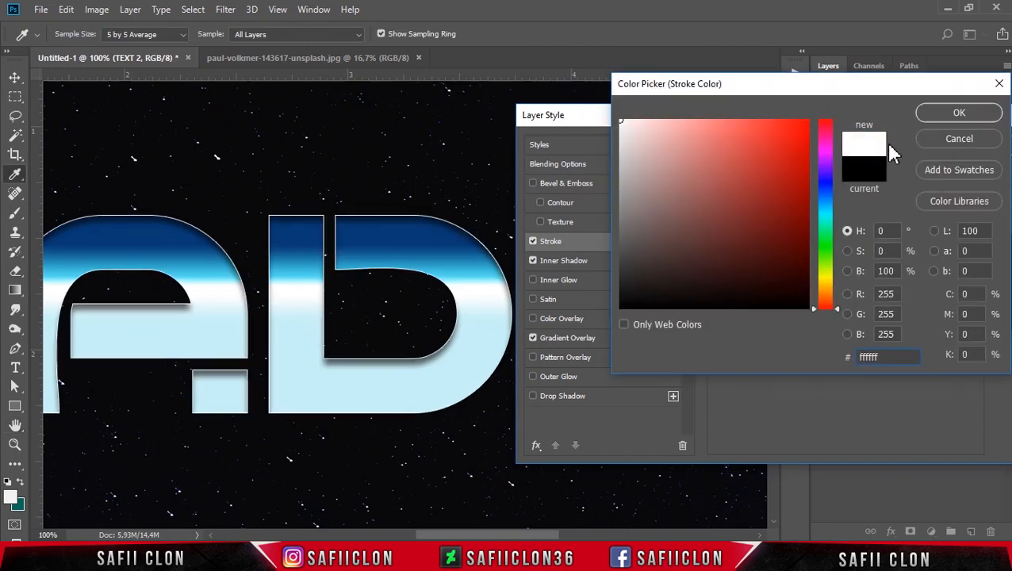
{"action": "left_click", "coordinate": [960, 113]}
Set the stroke's position to Inside, blend mode to Normal and size to 7 px, and apply the layer style.
{"action": "left_click", "coordinate": [816, 183]}
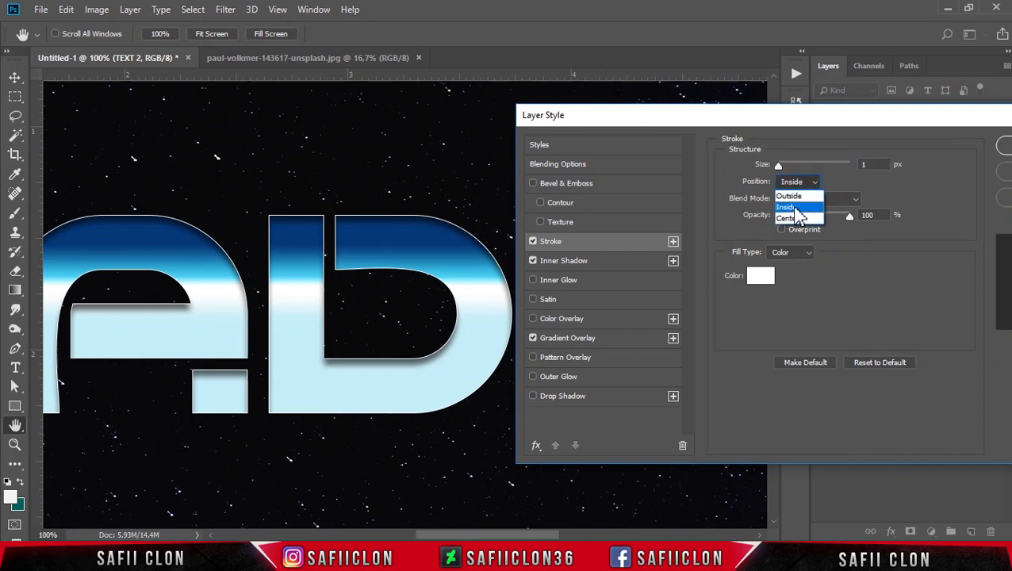
{"action": "left_click", "coordinate": [792, 208]}
{"action": "left_click", "coordinate": [824, 200]}
{"action": "left_click", "coordinate": [822, 215]}
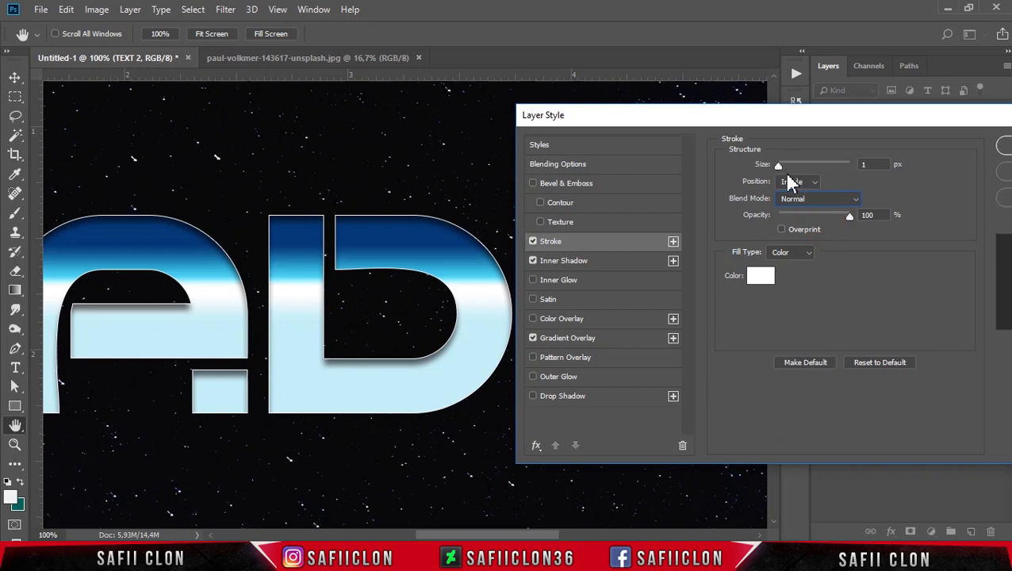
{"action": "left_click_drag", "start_coordinate": [781, 169], "coordinate": [784, 171]}
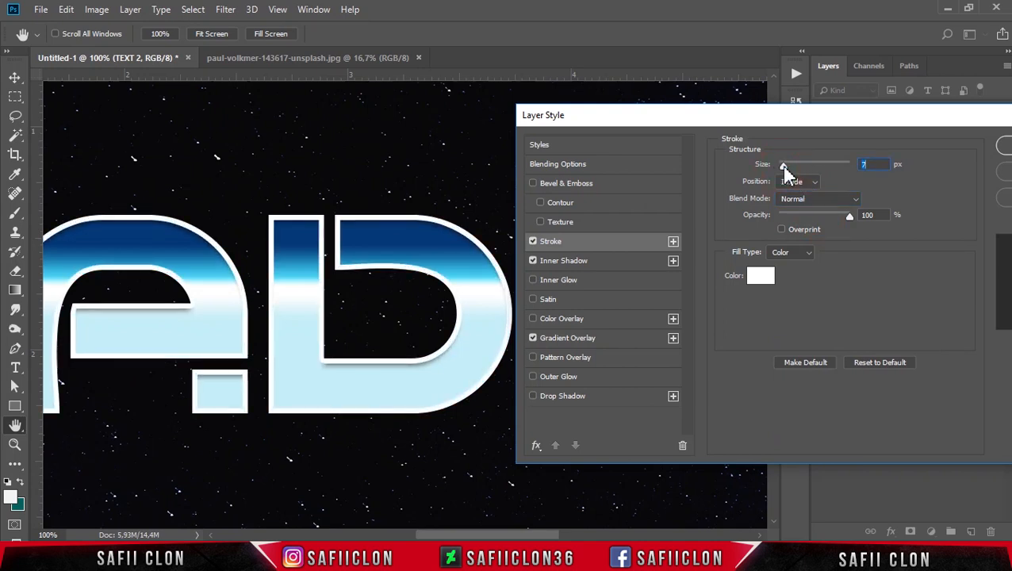
{"action": "left_click_drag", "start_coordinate": [949, 126], "coordinate": [770, 123]}
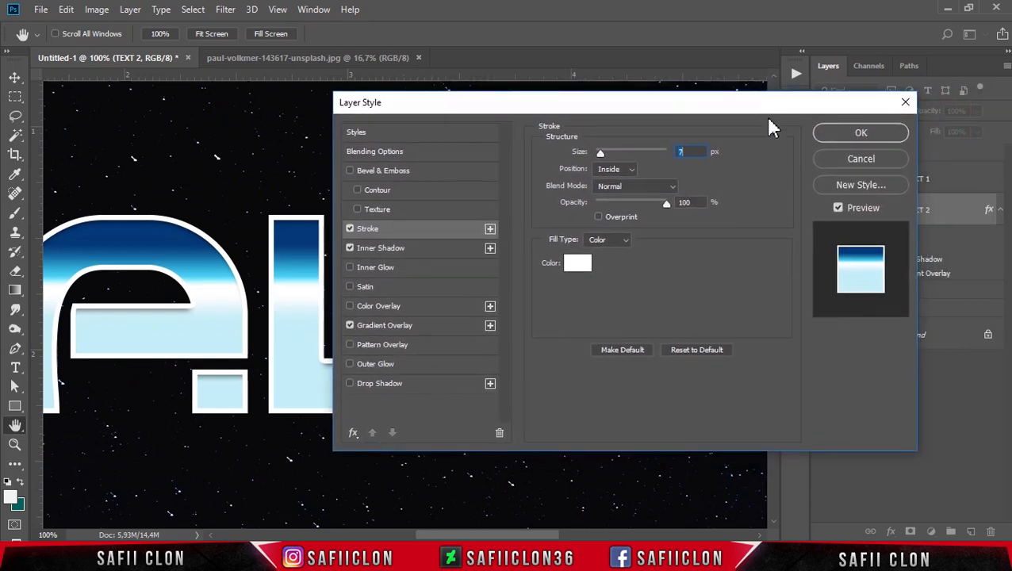
{"action": "left_click", "coordinate": [872, 135]}
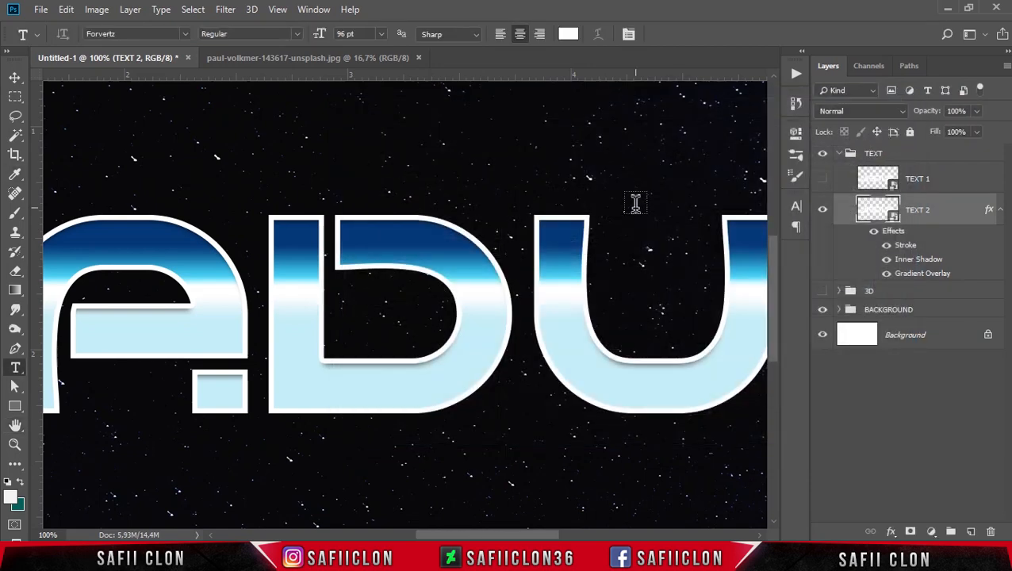
Make the TEXT 1 layer visible and set its fill to 0%.
{"action": "key", "text": "ctrl+minus"}
{"action": "key", "text": "ctrl+minus"}
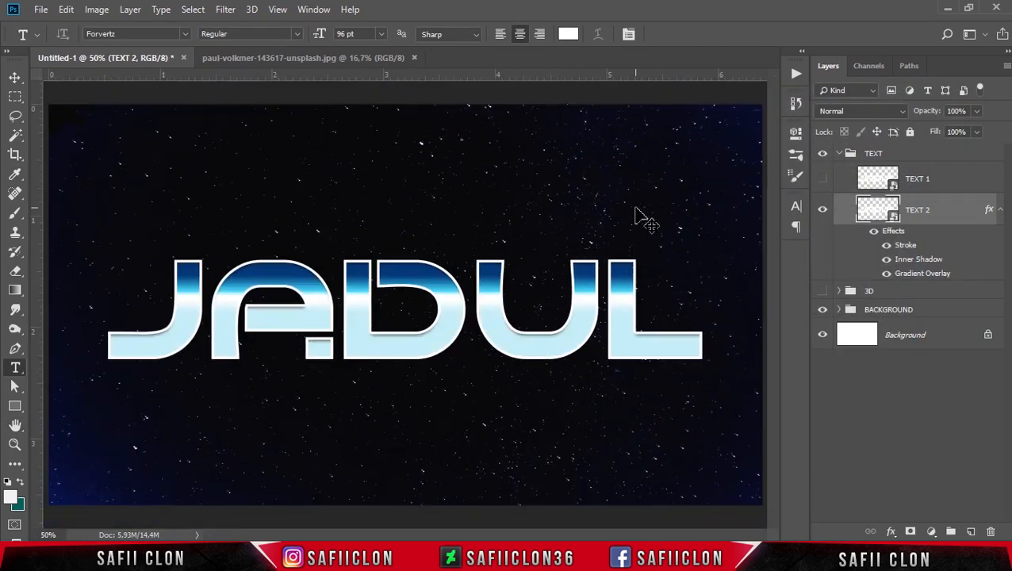
{"action": "key", "text": "ctrl+plus"}
{"action": "key", "text": "ctrl+plus"}
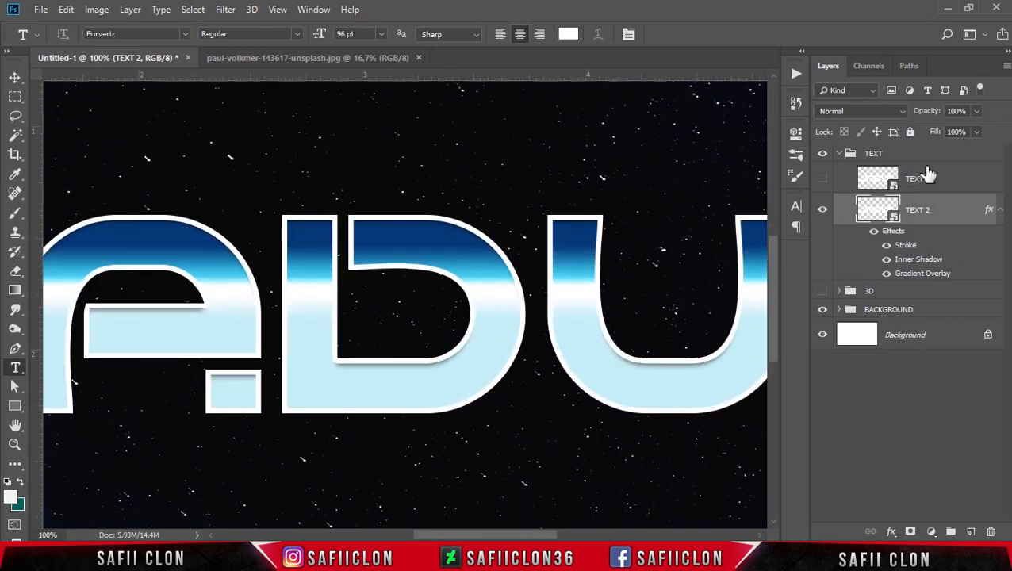
{"action": "left_click", "coordinate": [953, 181]}
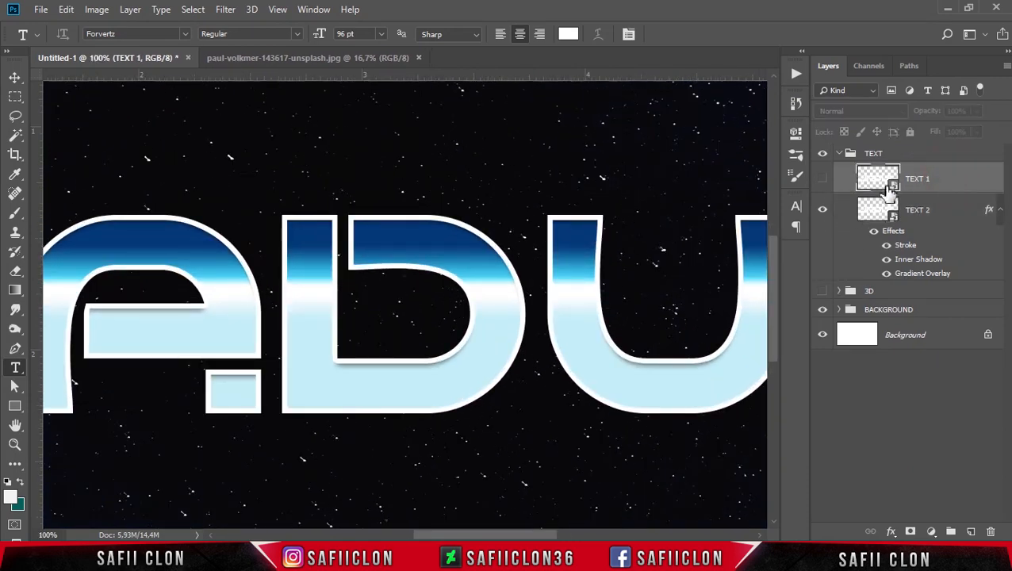
{"action": "left_click", "coordinate": [822, 179]}
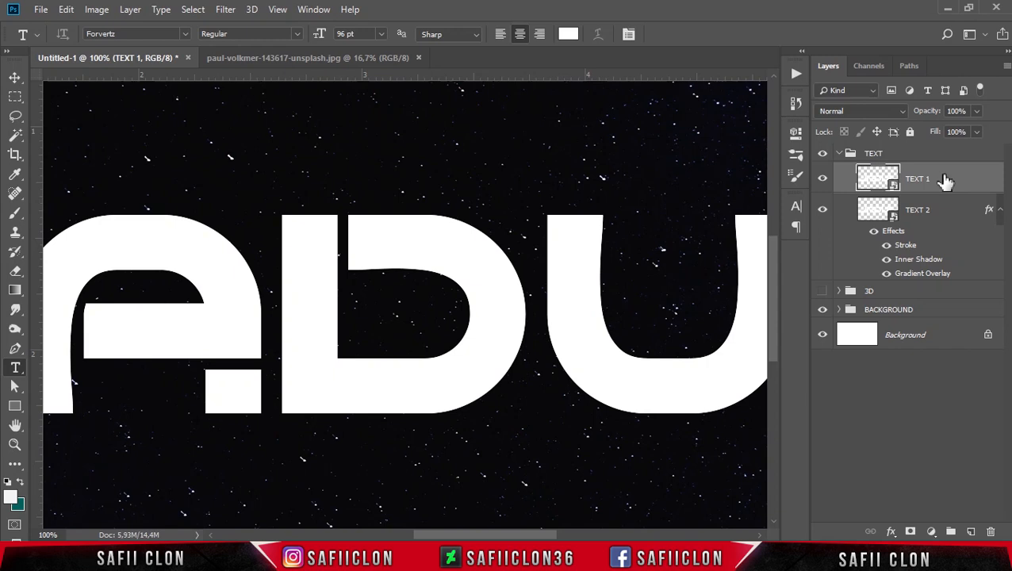
{"action": "left_click", "coordinate": [977, 132]}
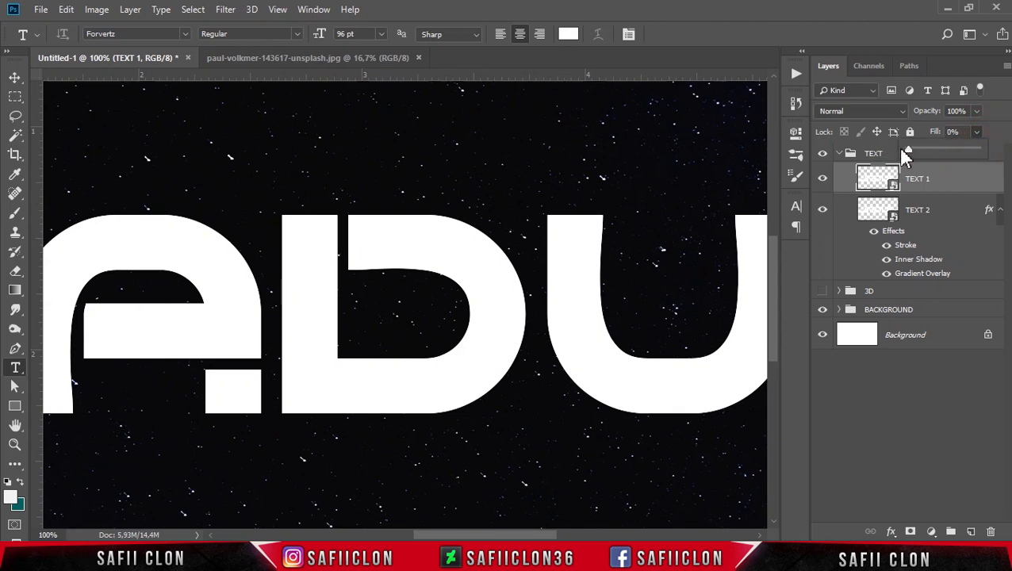
{"action": "left_click", "coordinate": [962, 180]}
Open the blending options of TEXT 1 and enable a Pattern Overlay.
{"action": "right_click", "coordinate": [951, 182]}
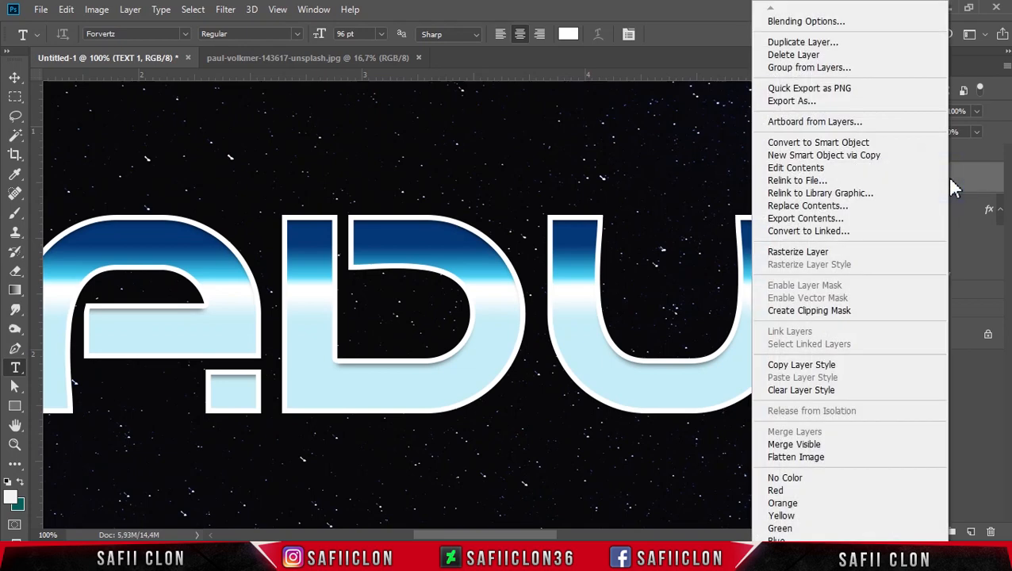
{"action": "left_click", "coordinate": [813, 24]}
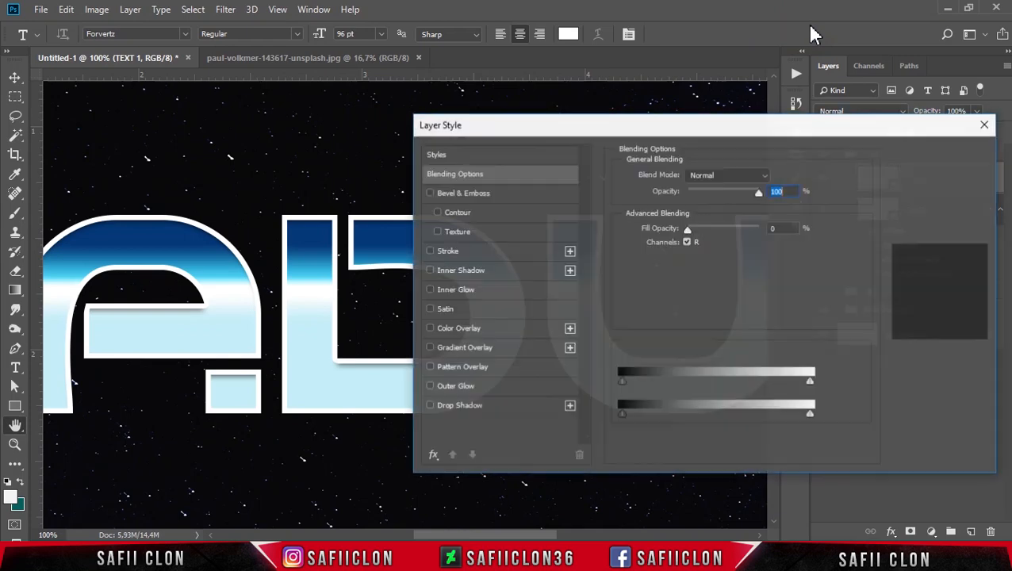
{"action": "left_click_drag", "start_coordinate": [544, 133], "coordinate": [669, 127]}
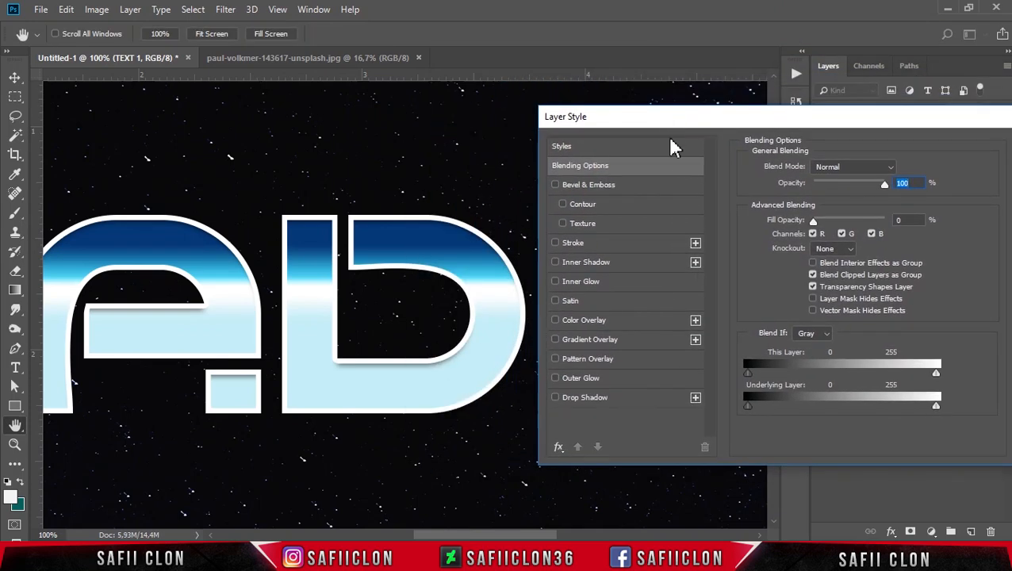
{"action": "left_click", "coordinate": [606, 359]}
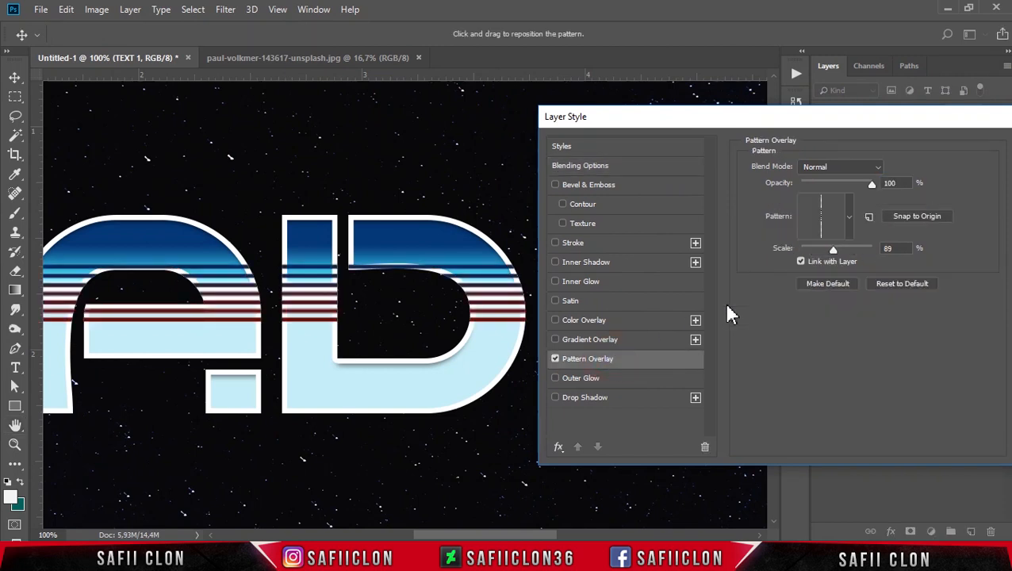
Load the pattern file LinePatterns.pat into the pattern presets through the Preset Manager.
{"action": "left_click", "coordinate": [849, 215]}
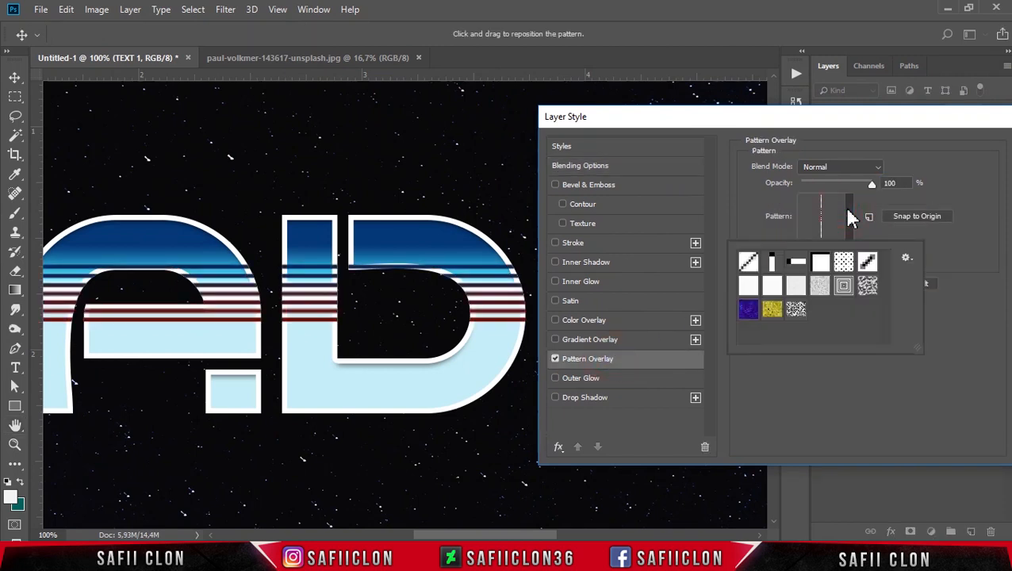
{"action": "left_click", "coordinate": [907, 261]}
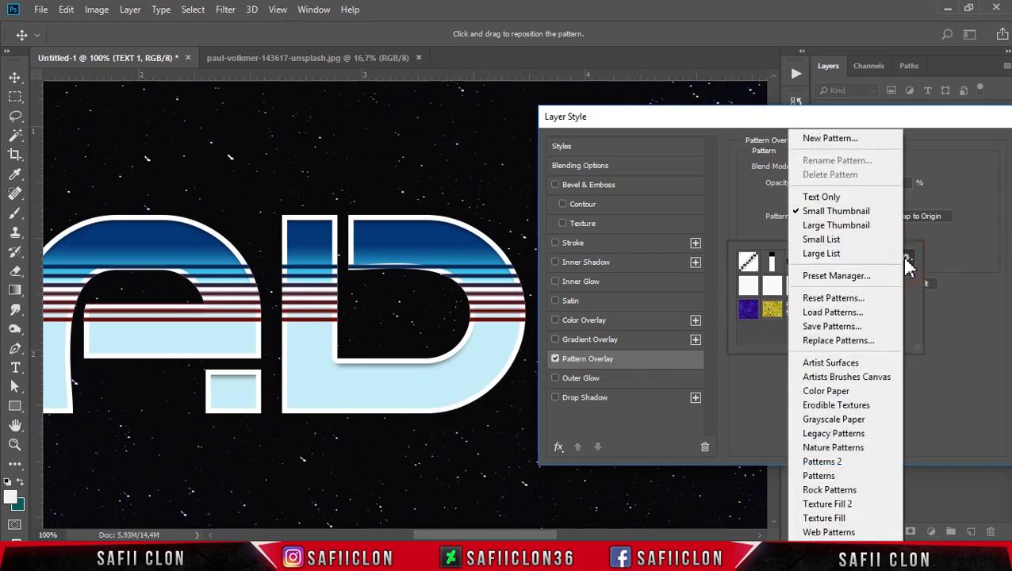
{"action": "left_click", "coordinate": [857, 278]}
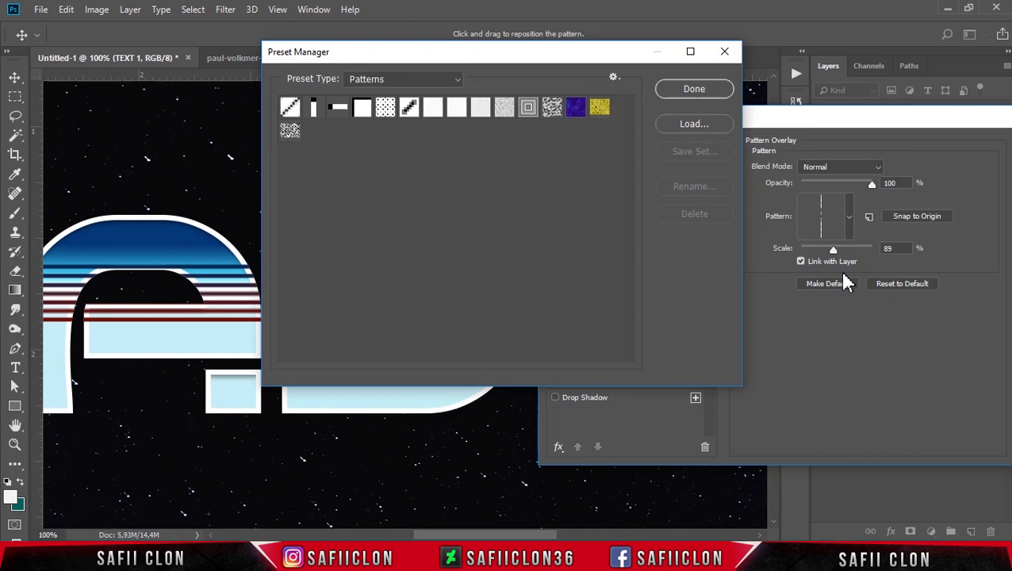
{"action": "left_click_drag", "start_coordinate": [447, 62], "coordinate": [603, 139]}
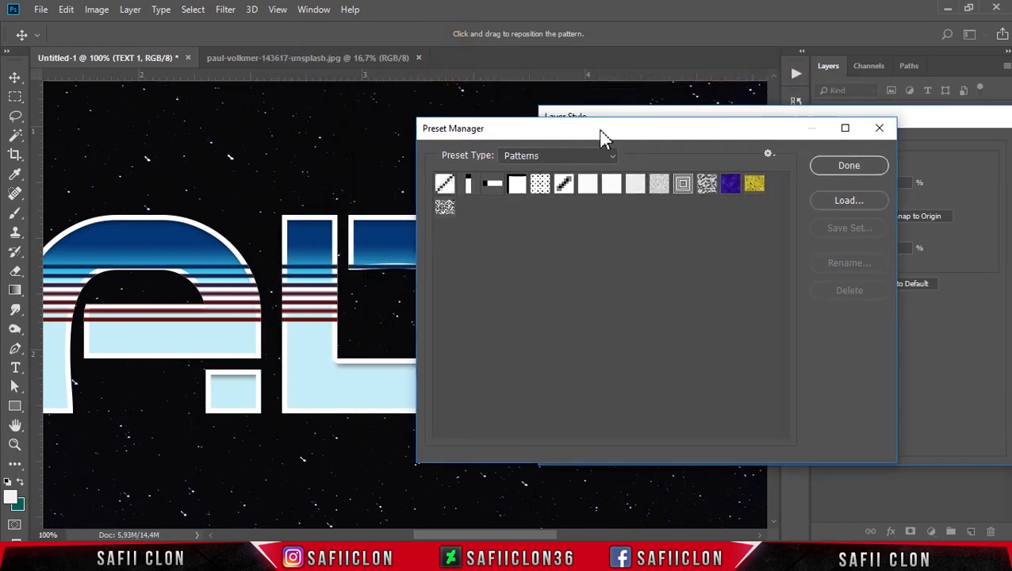
{"action": "left_click", "coordinate": [850, 202]}
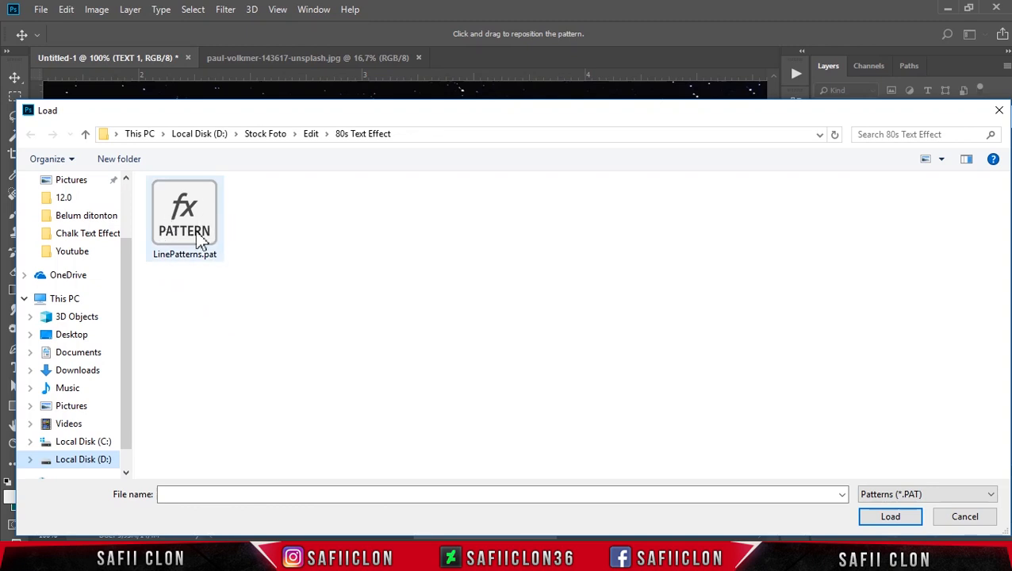
{"action": "left_click", "coordinate": [177, 241]}
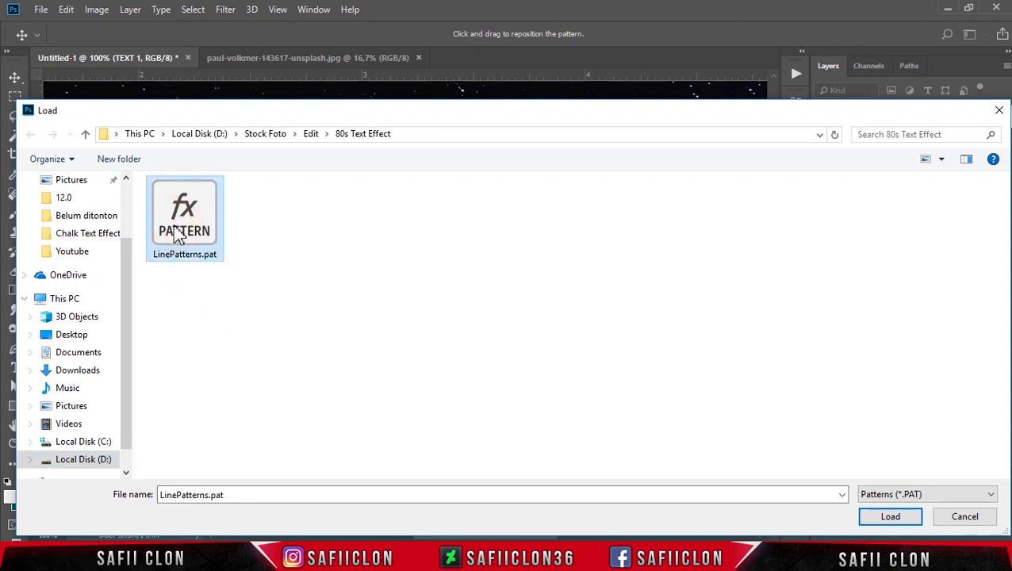
{"action": "left_click", "coordinate": [889, 517]}
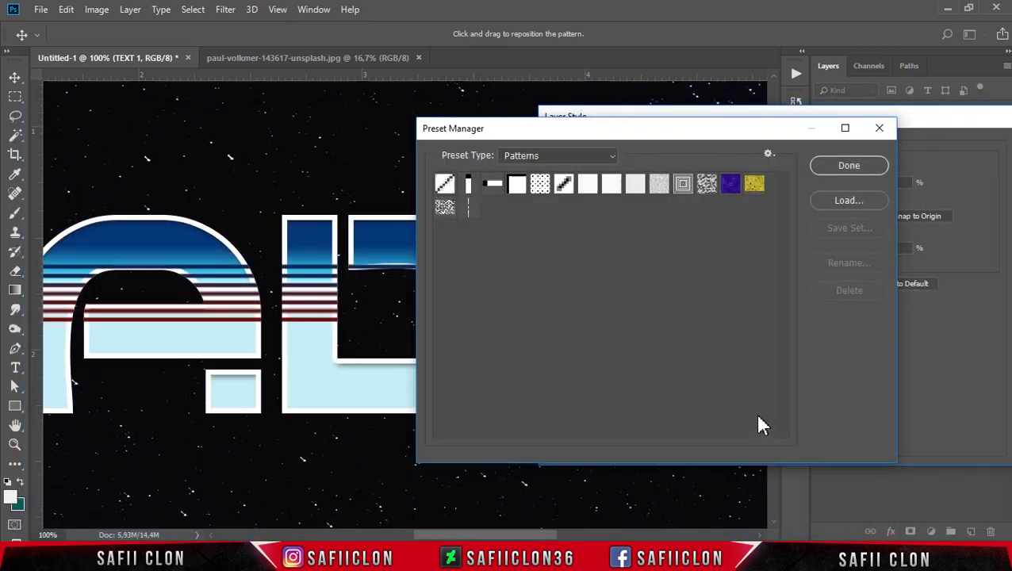
{"action": "left_click", "coordinate": [845, 170]}
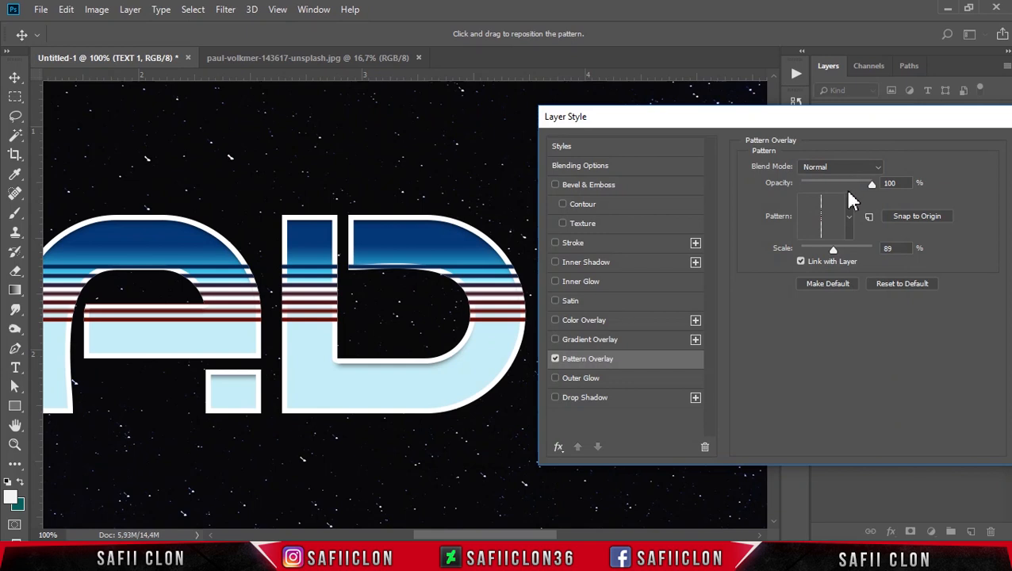
Use the loaded line pattern for TEXT 1's Pattern Overlay at 157% scale and apply the layer style.
{"action": "left_click", "coordinate": [850, 222]}
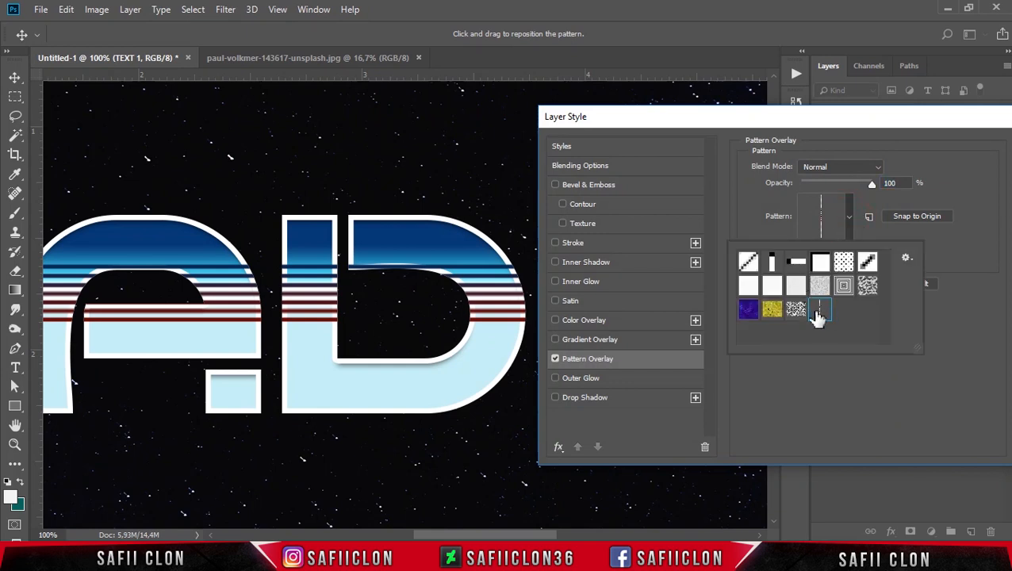
{"action": "left_click", "coordinate": [840, 378]}
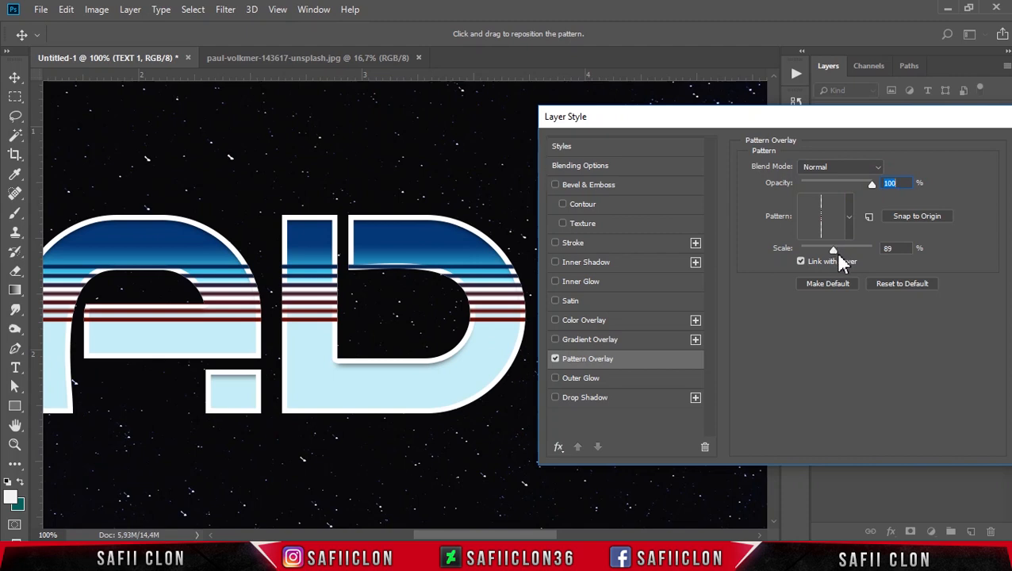
{"action": "left_click", "coordinate": [834, 251]}
{"action": "left_click_drag", "start_coordinate": [834, 254], "coordinate": [844, 259]}
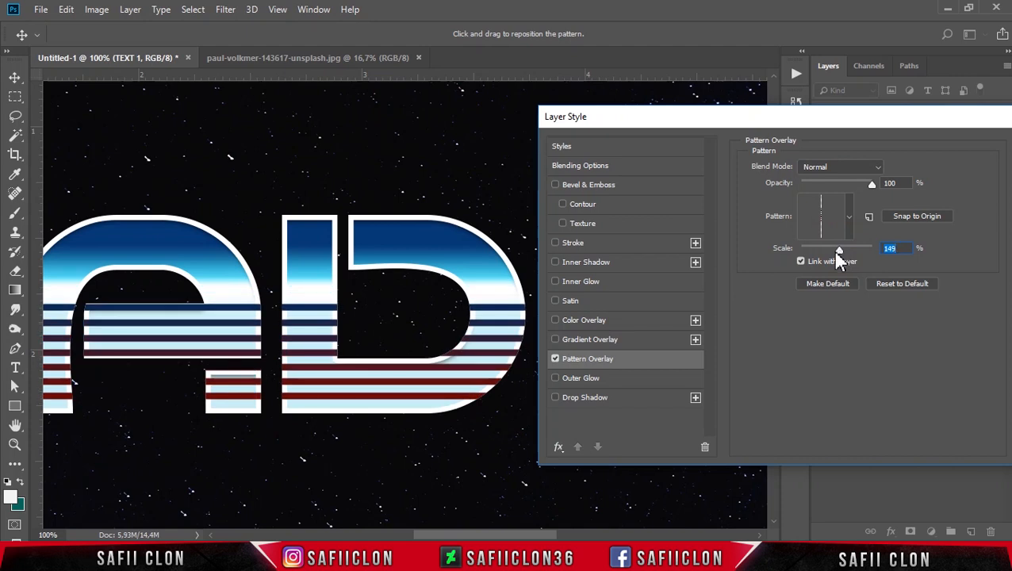
{"action": "type", "text": "150"}
{"action": "left_click", "coordinate": [905, 248]}
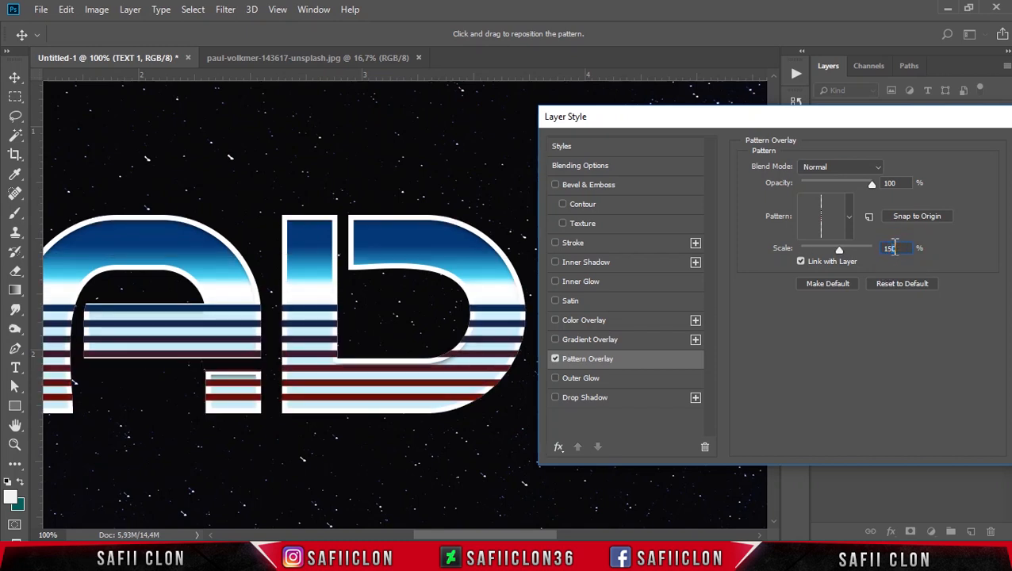
{"action": "key", "text": "BackSpace"}
{"action": "type", "text": "5"}
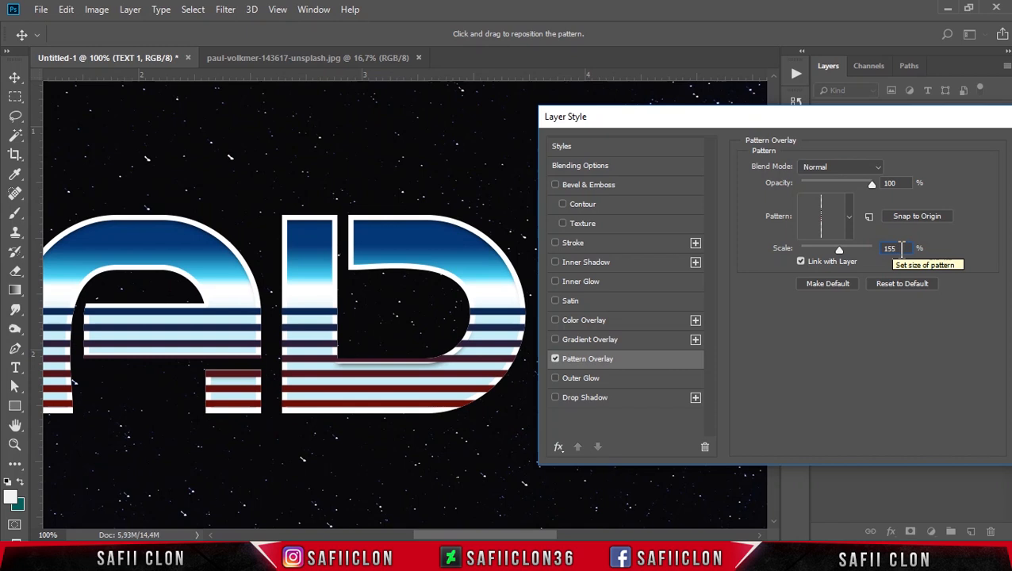
{"action": "left_click", "coordinate": [894, 249]}
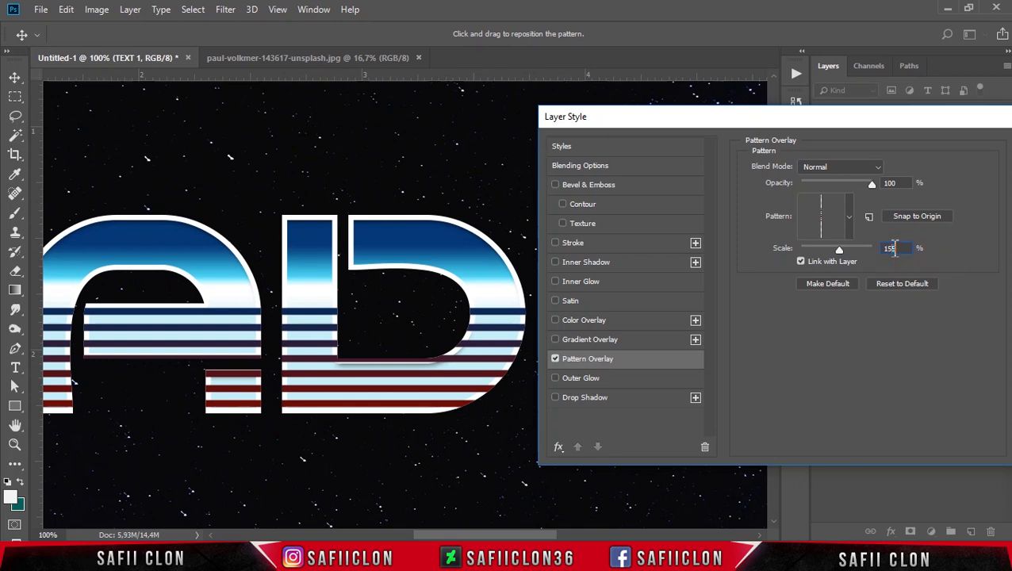
{"action": "scroll", "coordinate": [890, 252], "scroll_direction": "left", "scroll_amount": 3}
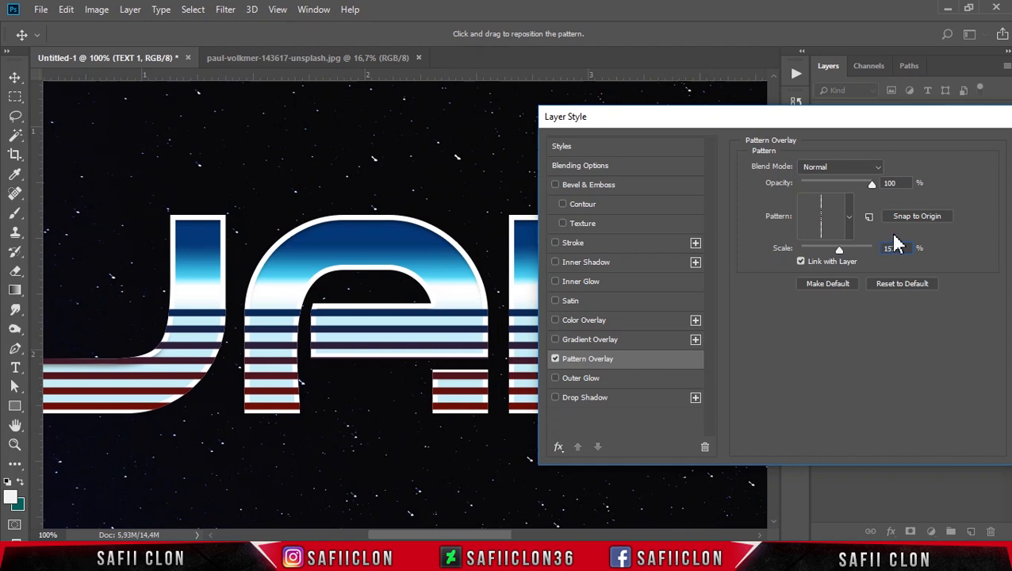
{"action": "left_click_drag", "start_coordinate": [927, 125], "coordinate": [704, 131]}
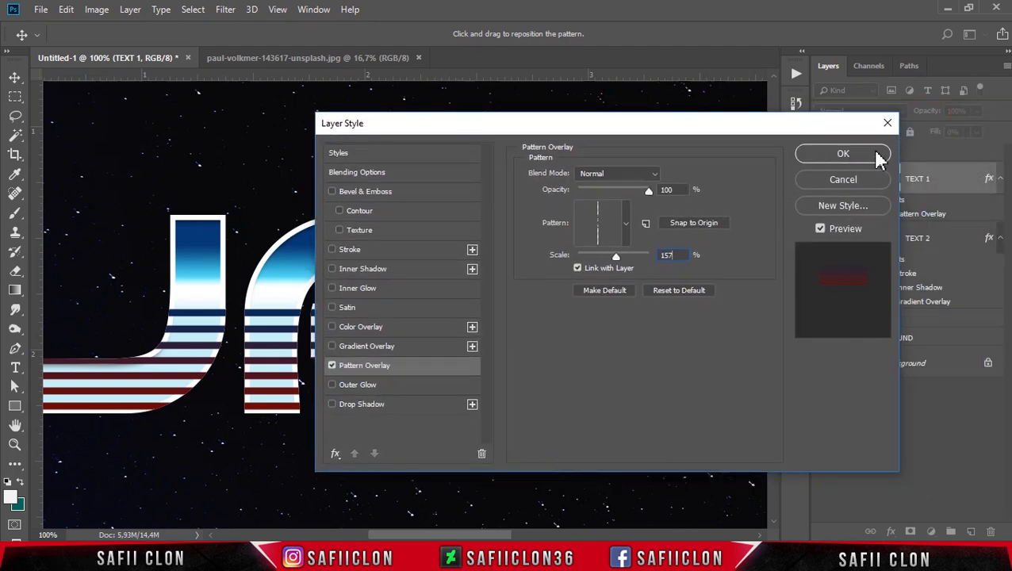
{"action": "left_click", "coordinate": [830, 157]}
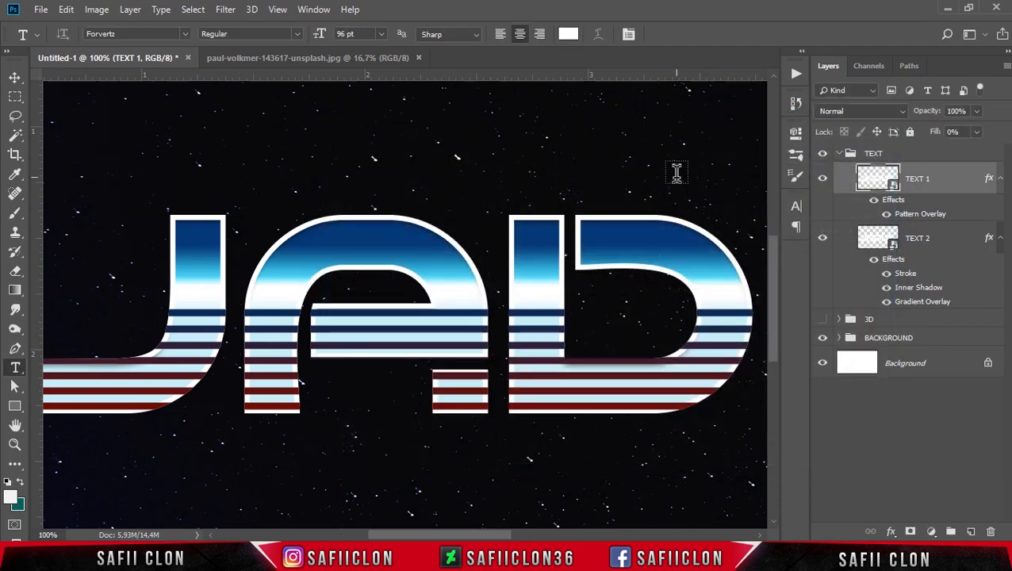
Examine the striped JADUL lettering both as a whole and close up on its first letters.
{"action": "key", "text": "ctrl+minus"}
{"action": "key", "text": "ctrl+minus"}
{"action": "key", "text": "ctrl+minus"}
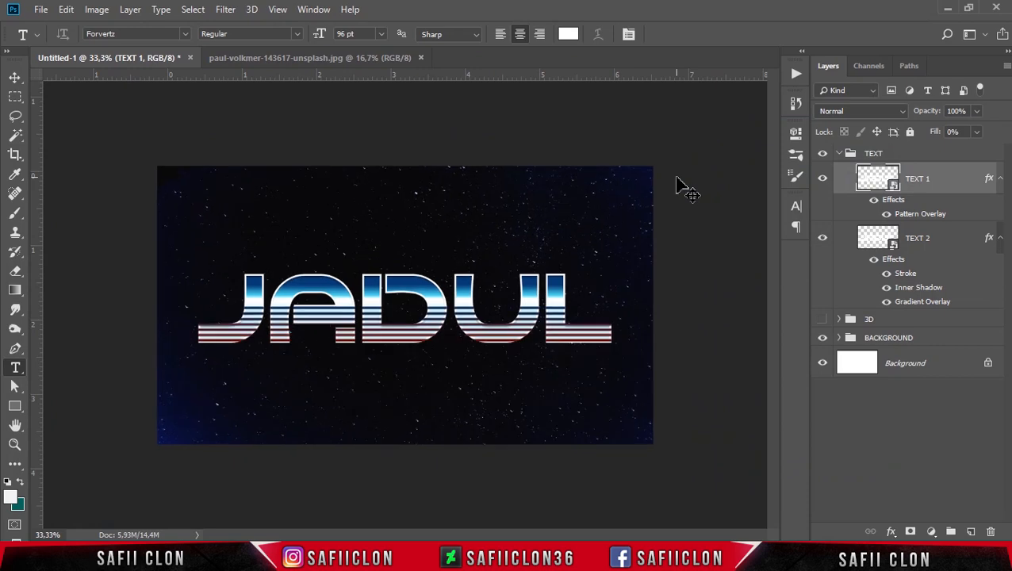
{"action": "key", "text": "ctrl+plus"}
{"action": "key", "text": "ctrl+plus"}
{"action": "key", "text": "ctrl+plus"}
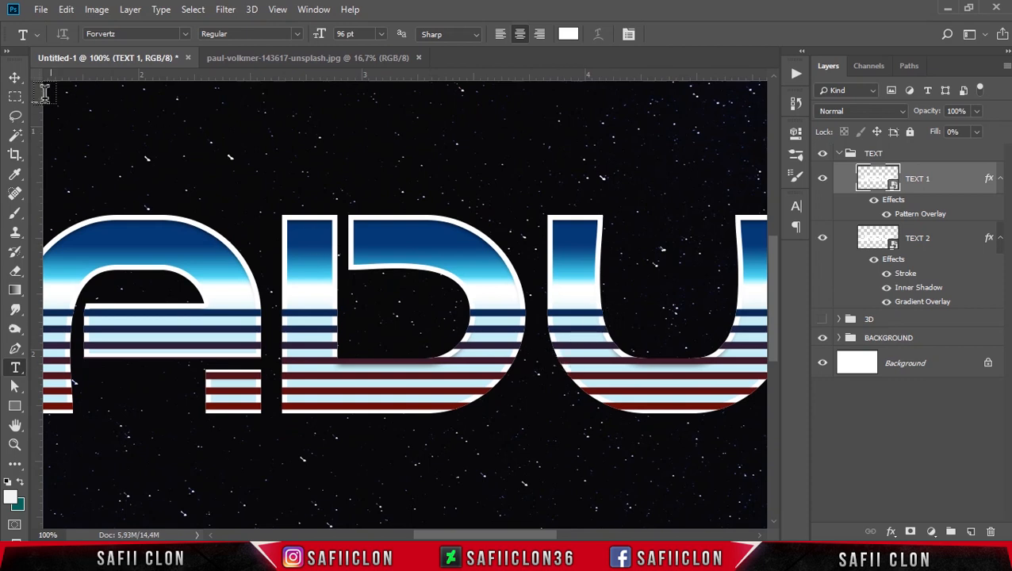
{"action": "left_click", "coordinate": [14, 79]}
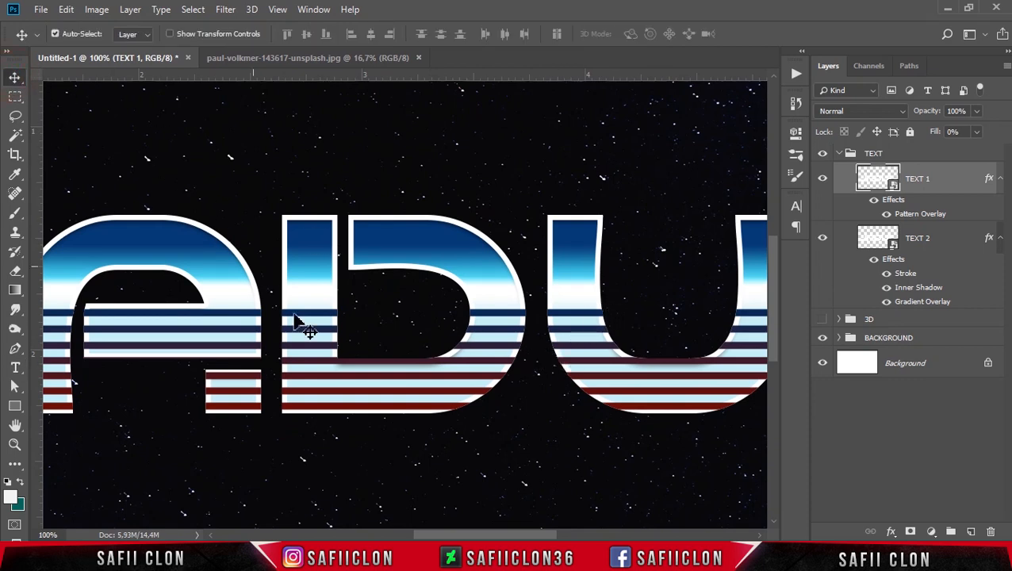
{"action": "left_click_drag", "start_coordinate": [486, 536], "coordinate": [439, 537]}
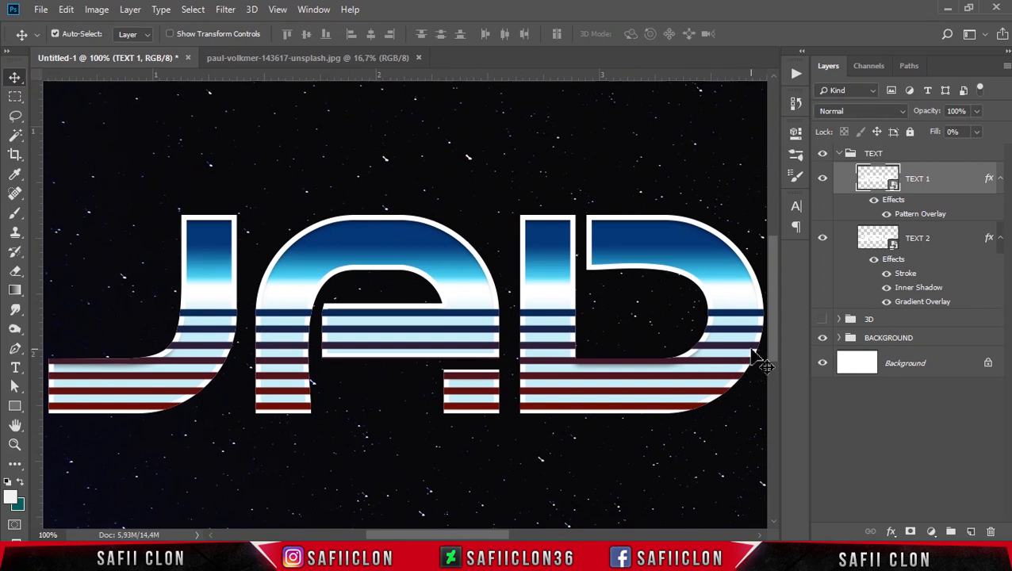
Collapse the effect lists of TEXT 1 and TEXT 2 and close the TEXT group.
{"action": "left_click", "coordinate": [1000, 179]}
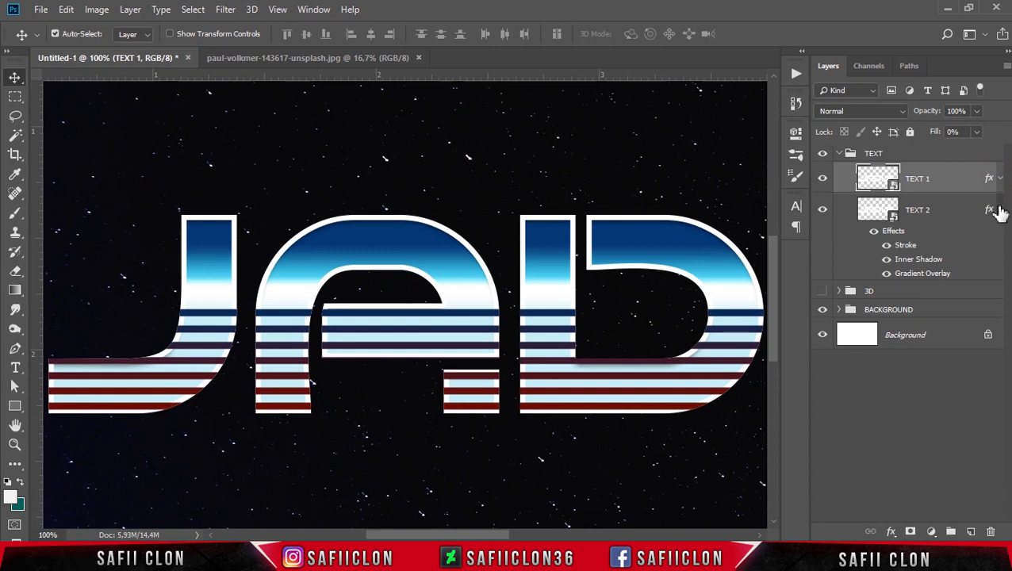
{"action": "left_click", "coordinate": [1000, 211]}
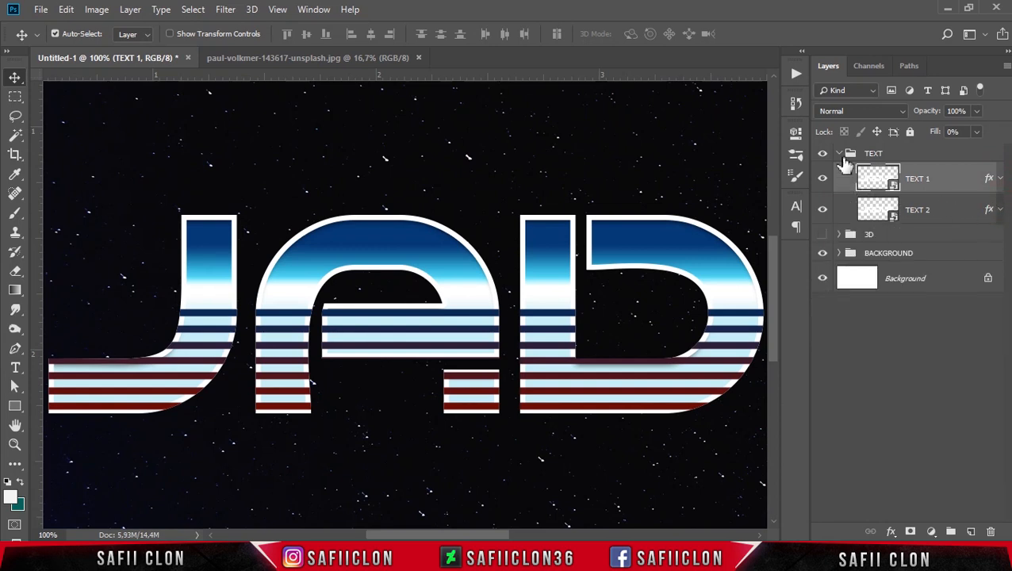
{"action": "left_click", "coordinate": [914, 154]}
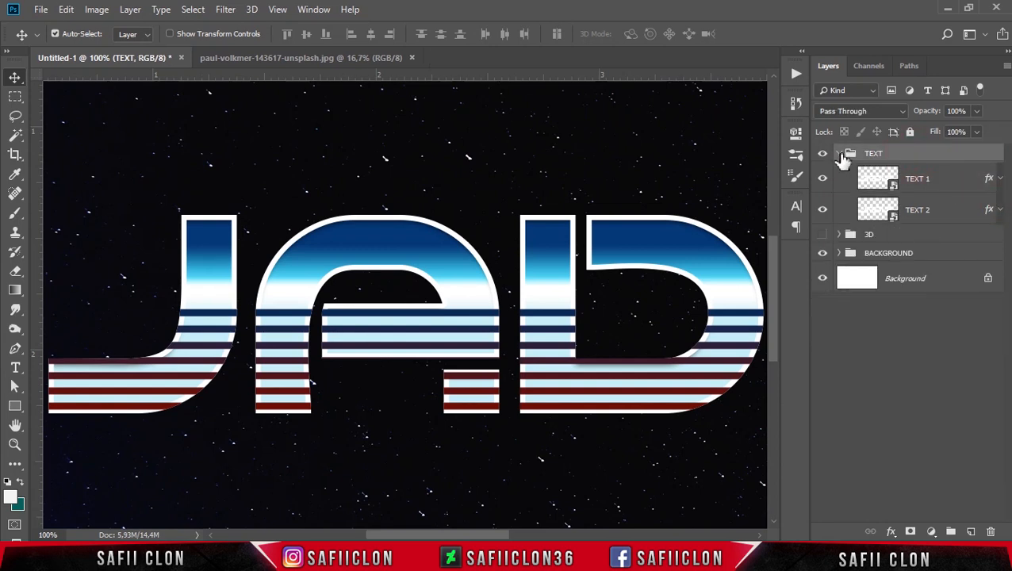
{"action": "left_click", "coordinate": [842, 154]}
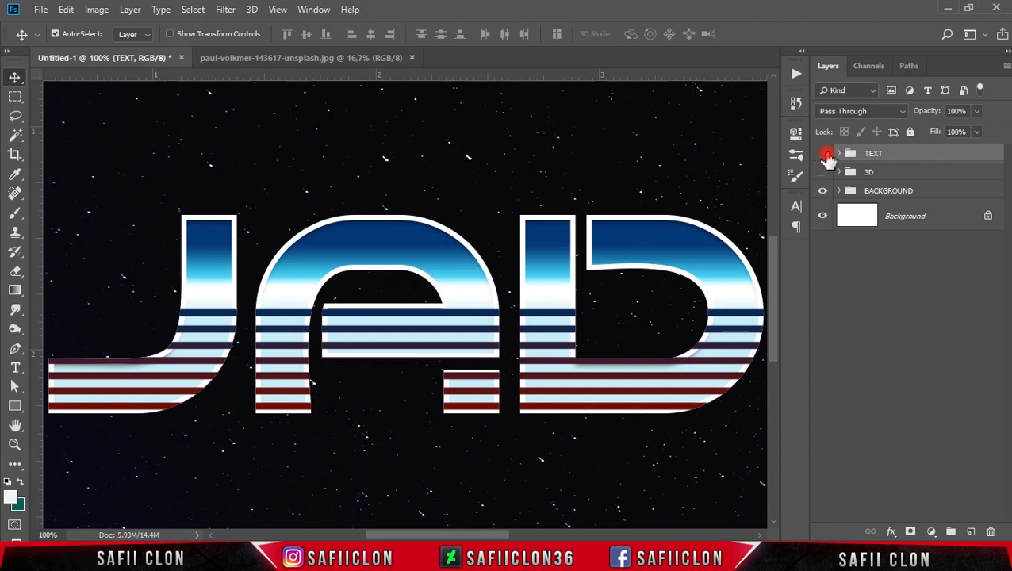
Hide the TEXT group, make the 3D group visible and expand it.
{"action": "left_click", "coordinate": [823, 154]}
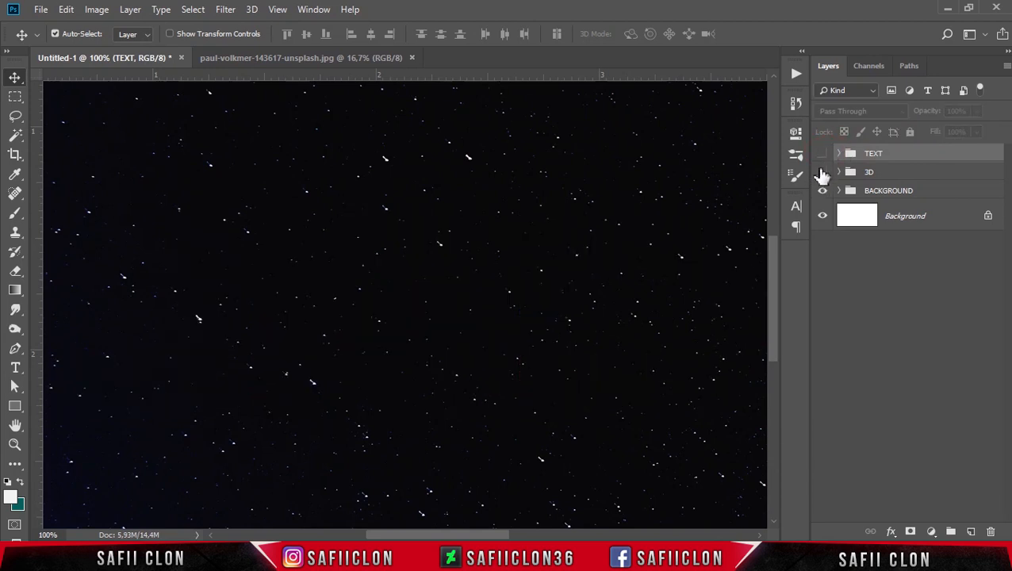
{"action": "left_click", "coordinate": [823, 172]}
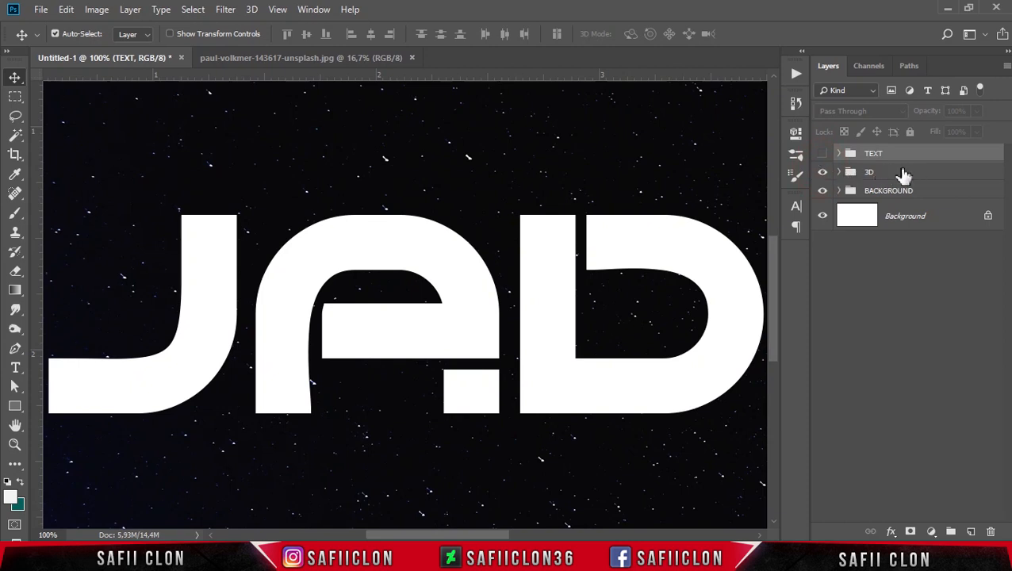
{"action": "left_click", "coordinate": [843, 178]}
{"action": "left_click", "coordinate": [839, 172]}
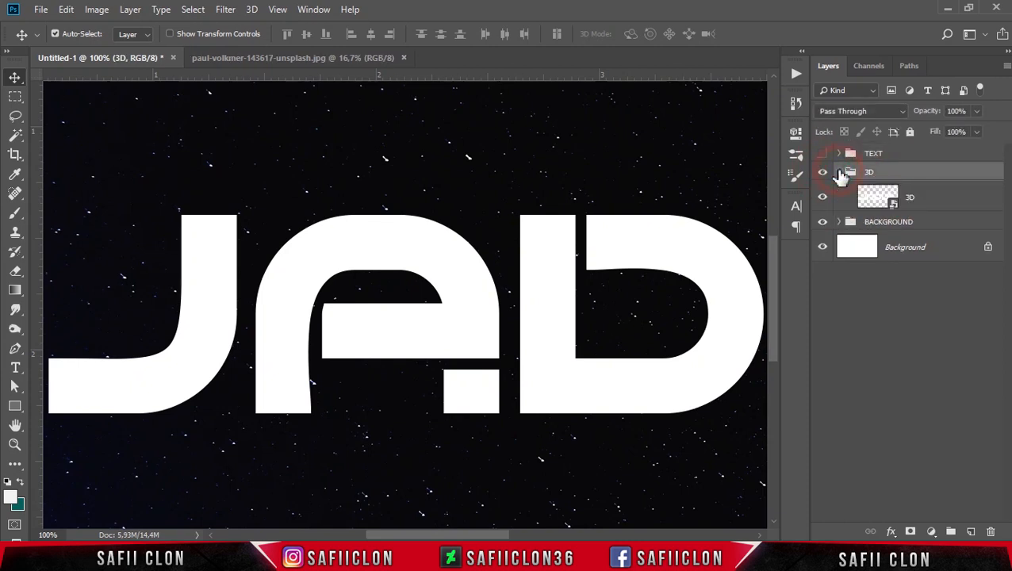
Enable a Gradient Overlay on the 3D layer with Normal blend mode and 100% opacity.
{"action": "left_click", "coordinate": [931, 204]}
{"action": "right_click", "coordinate": [933, 198]}
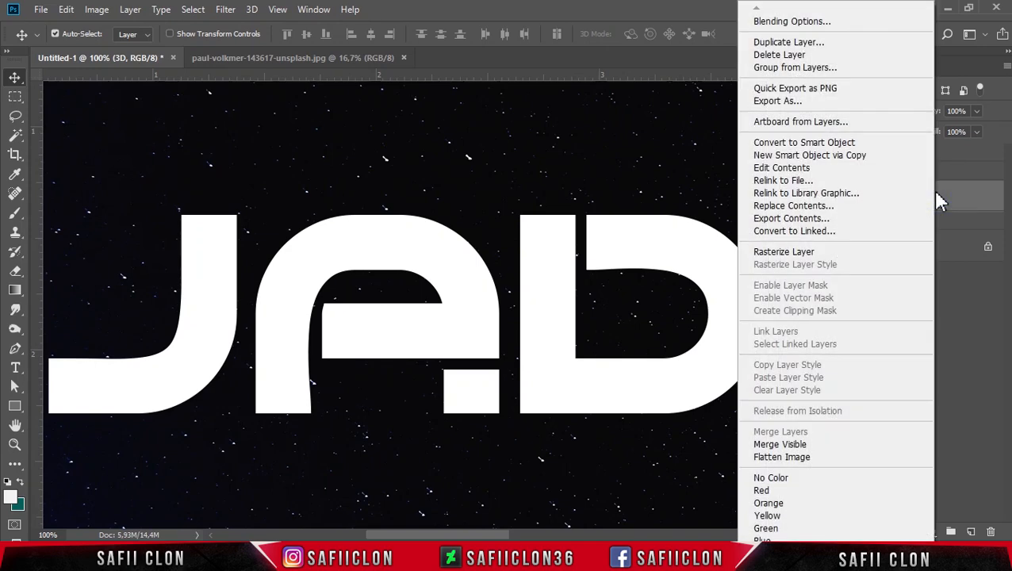
{"action": "left_click", "coordinate": [809, 24]}
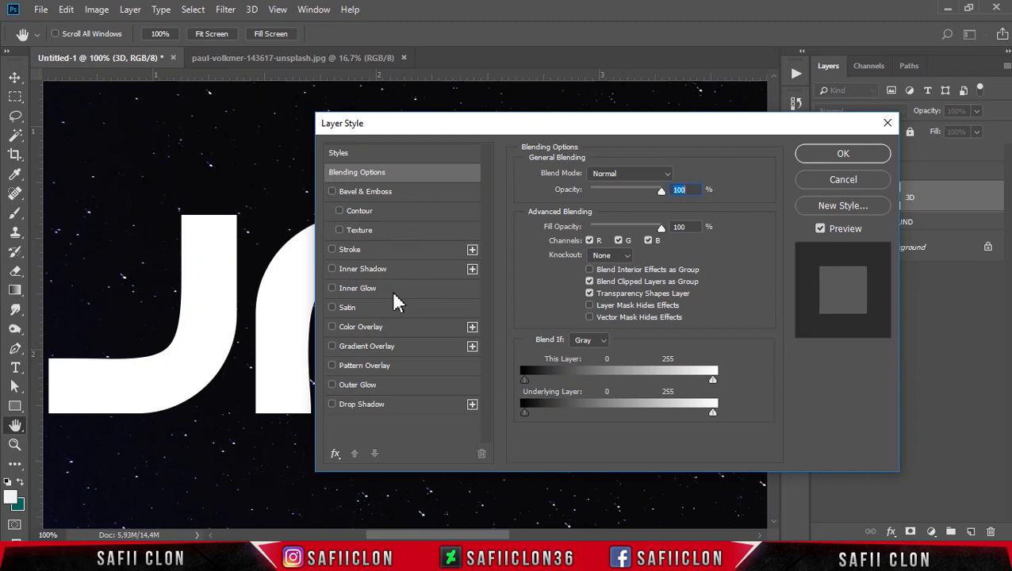
{"action": "left_click", "coordinate": [408, 348]}
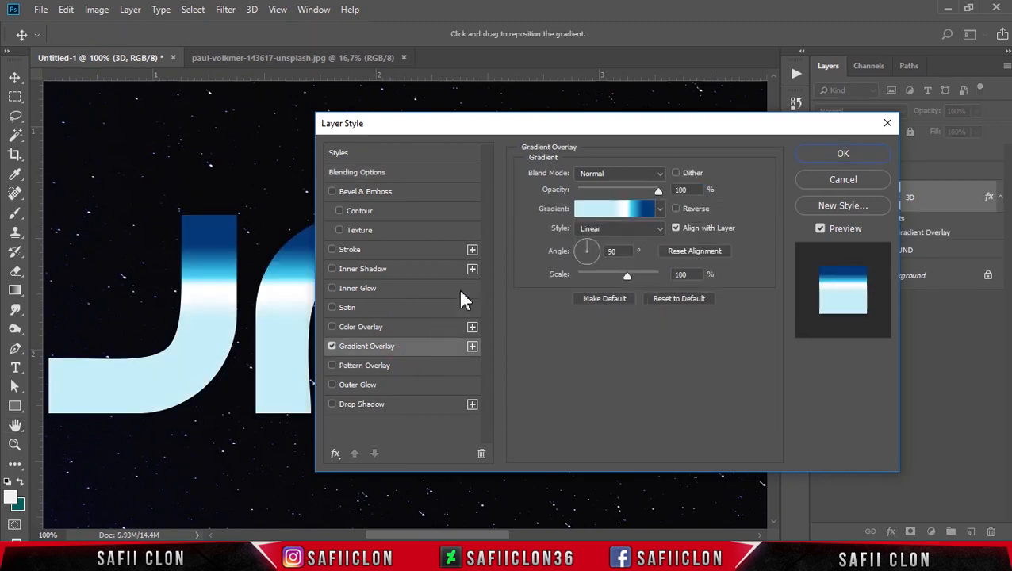
{"action": "left_click_drag", "start_coordinate": [575, 141], "coordinate": [772, 141]}
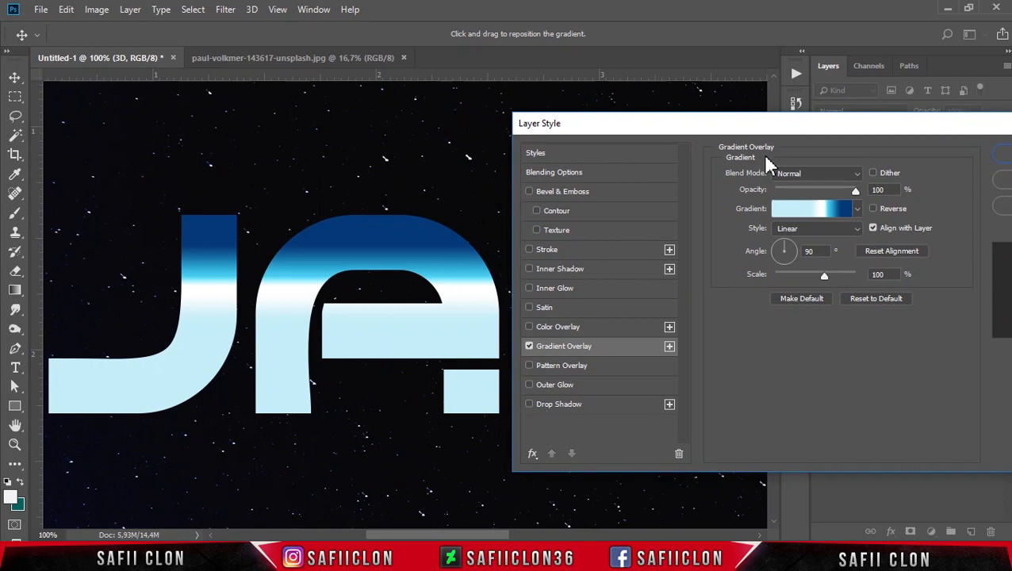
{"action": "left_click", "coordinate": [809, 177]}
{"action": "left_click", "coordinate": [809, 193]}
{"action": "double_click", "coordinate": [885, 191]}
Base the overlay gradient on the Foreground to Background preset and set its starting colour stop to 810304.
{"action": "left_click", "coordinate": [815, 208]}
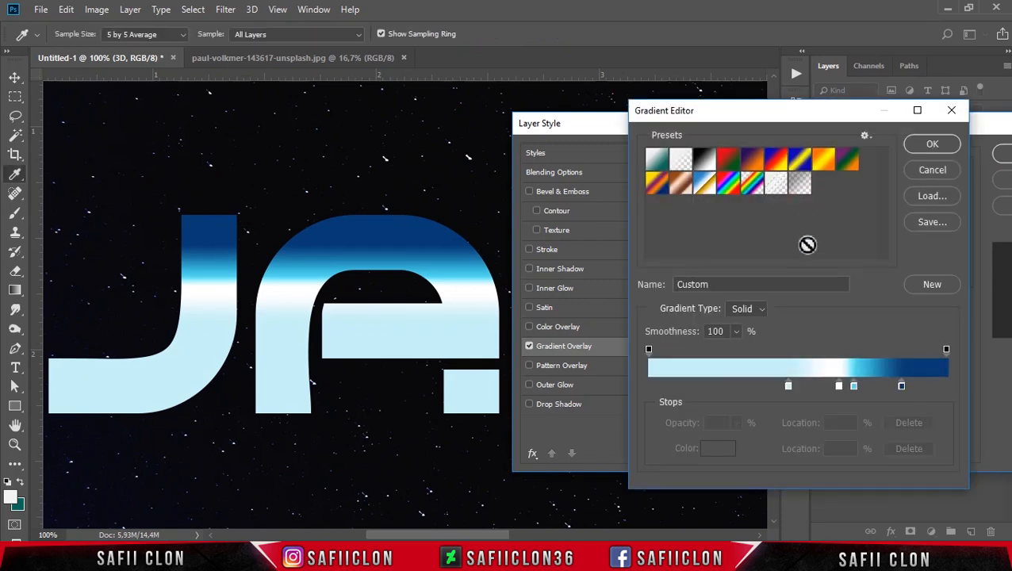
{"action": "left_click", "coordinate": [657, 159]}
{"action": "left_click", "coordinate": [649, 387]}
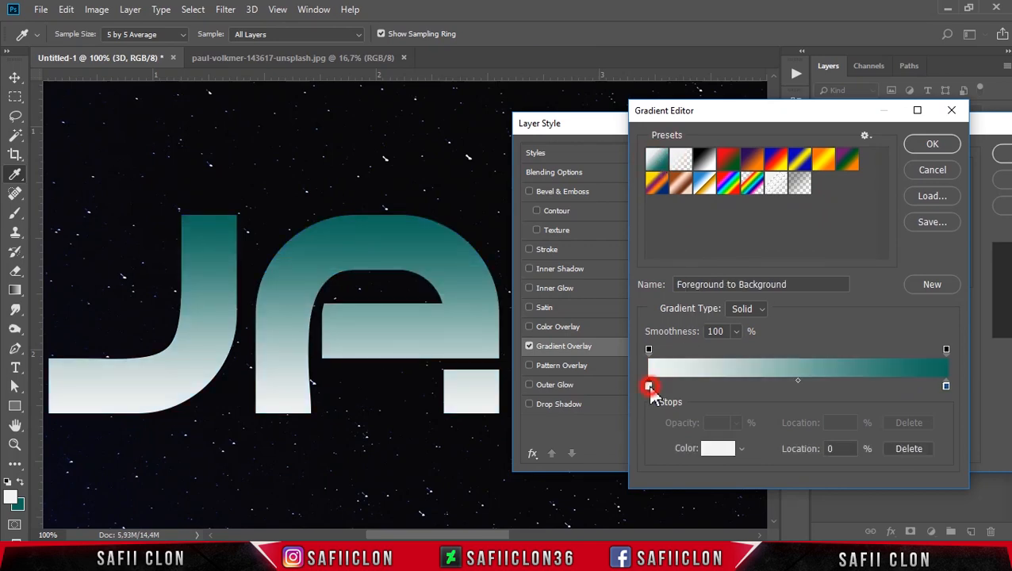
{"action": "left_click", "coordinate": [723, 451]}
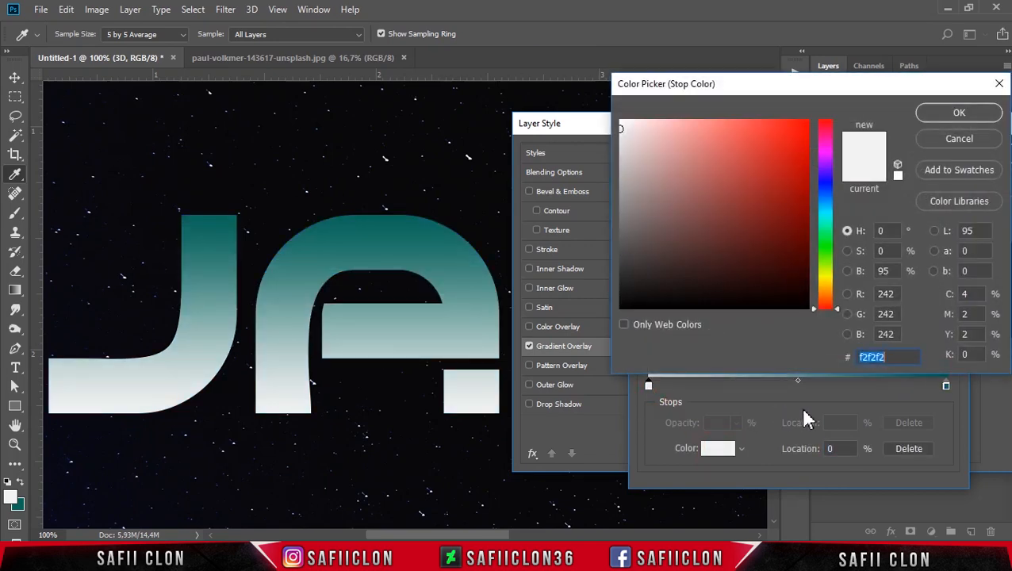
{"action": "left_click_drag", "start_coordinate": [897, 357], "coordinate": [843, 356]}
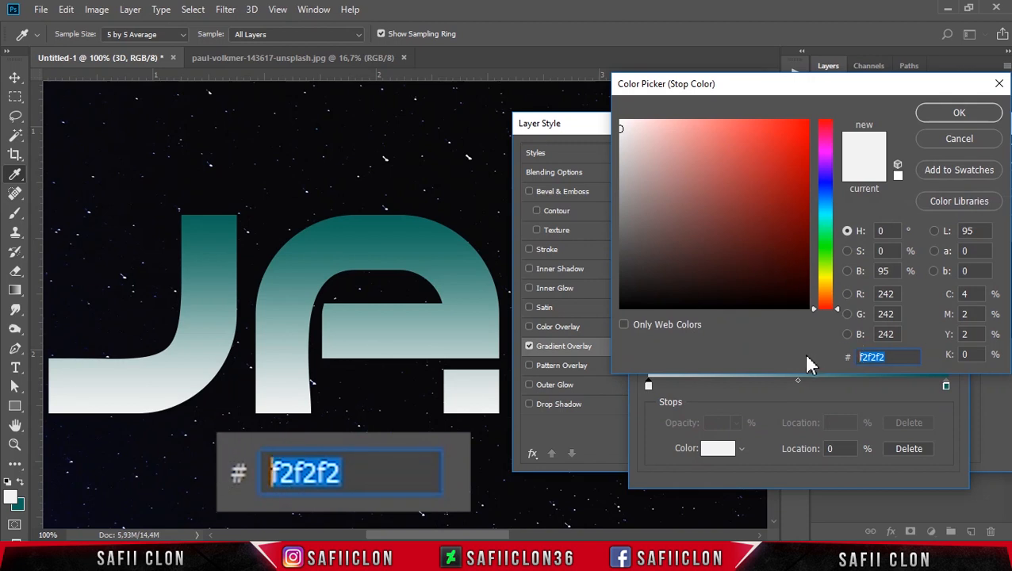
{"action": "type", "text": "810304"}
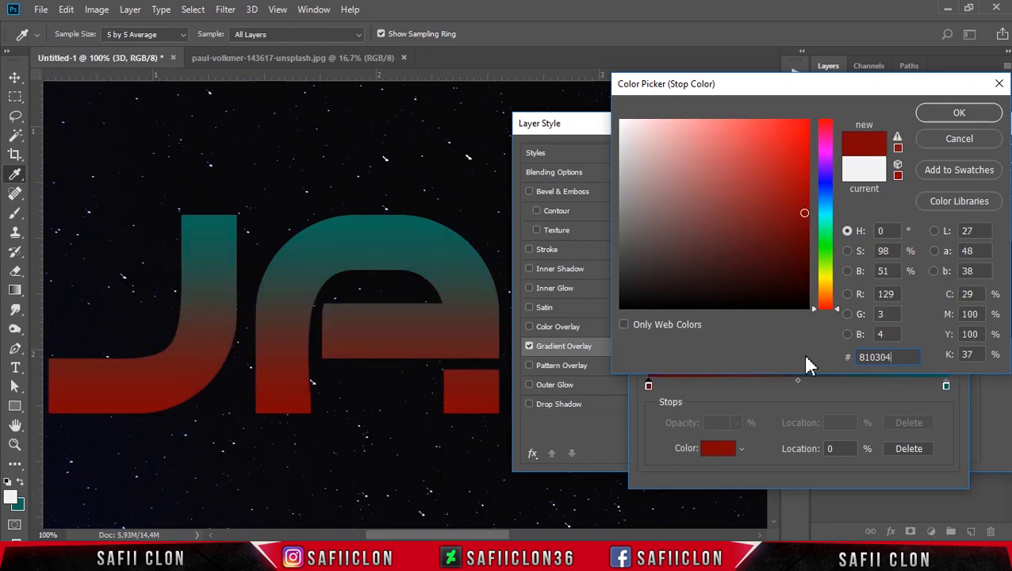
{"action": "left_click", "coordinate": [941, 115]}
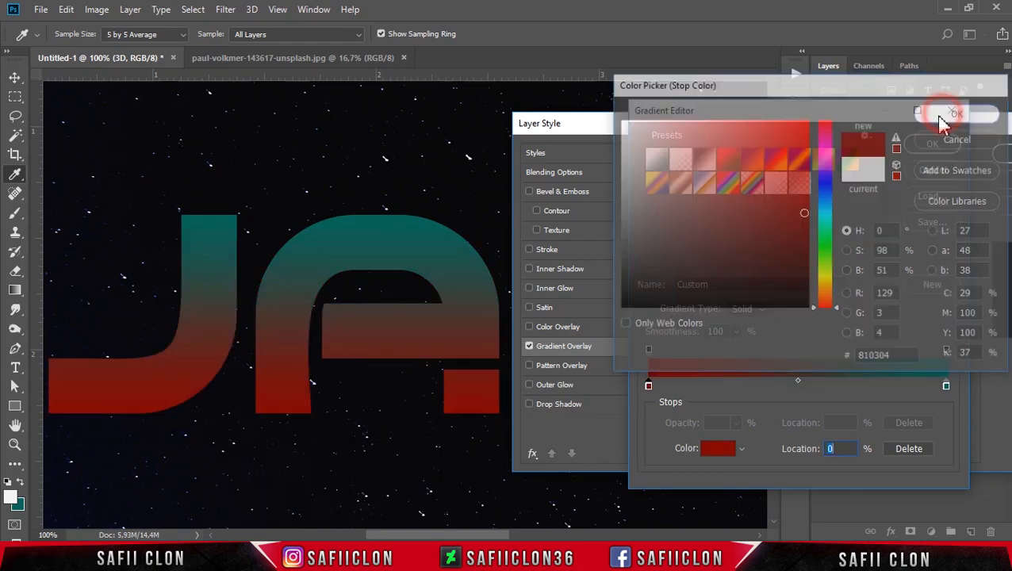
Set the gradient's end colour stop at location 100% to 9f0f00 and accept the edited gradient.
{"action": "left_click", "coordinate": [946, 386]}
{"action": "left_click", "coordinate": [720, 450]}
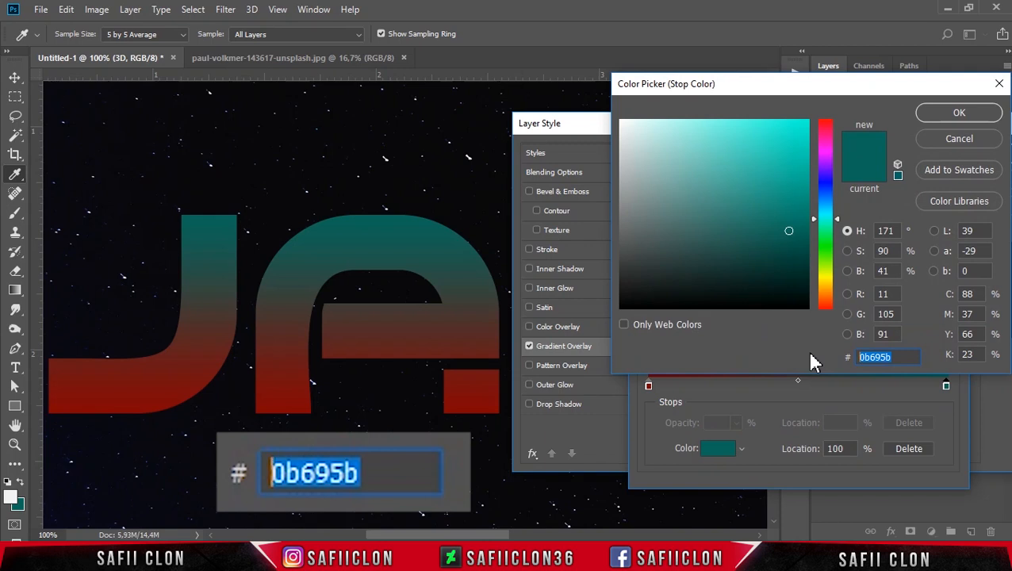
{"action": "type", "text": "9f0f"}
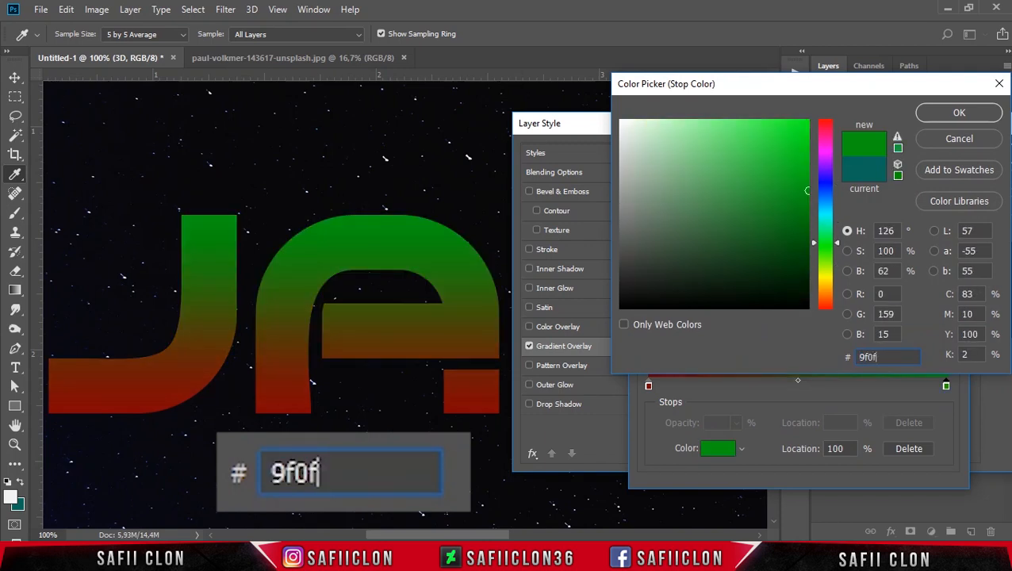
{"action": "type", "text": "00"}
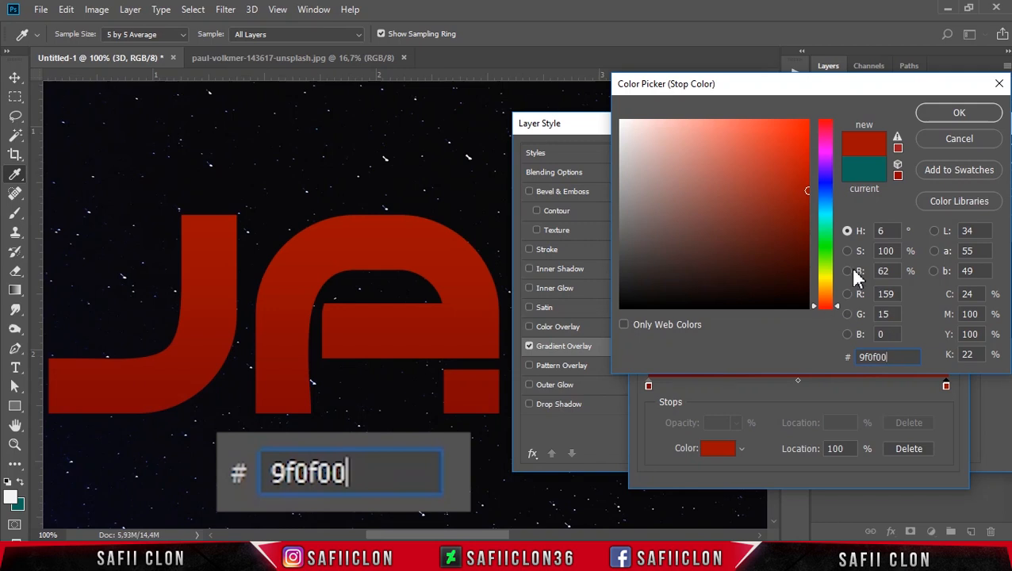
{"action": "left_click", "coordinate": [959, 113]}
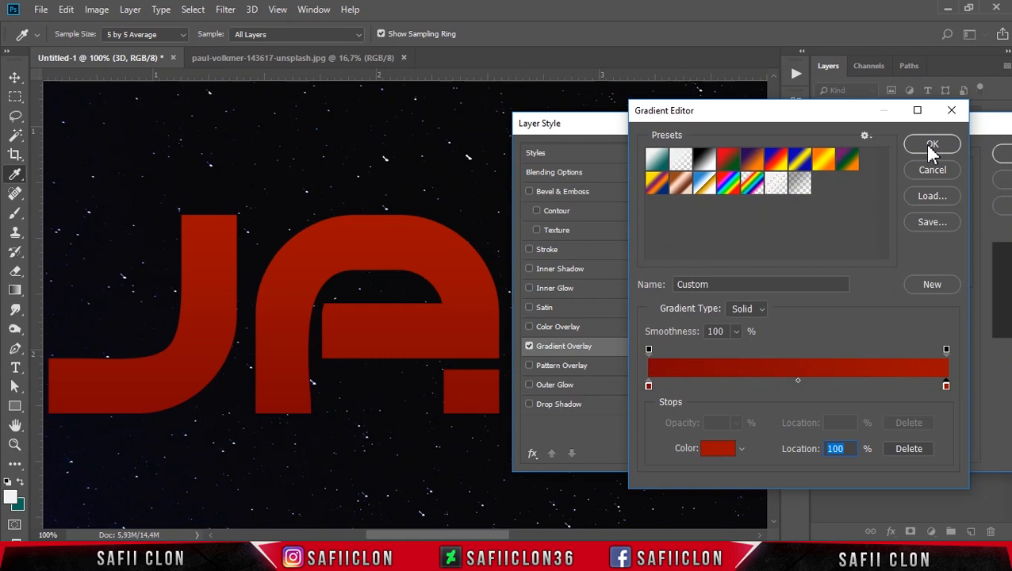
{"action": "left_click", "coordinate": [933, 145]}
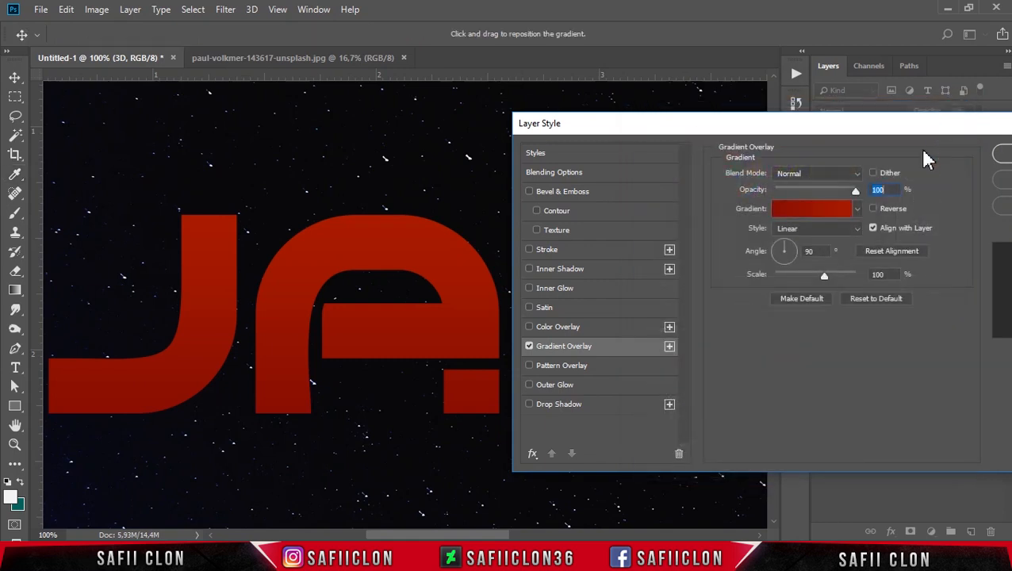
Keep the Gradient Overlay on Linear style with a 90° angle and 100% scale.
{"action": "left_click", "coordinate": [861, 229]}
{"action": "left_click", "coordinate": [807, 240]}
{"action": "left_click", "coordinate": [808, 251]}
{"action": "left_click", "coordinate": [883, 274]}
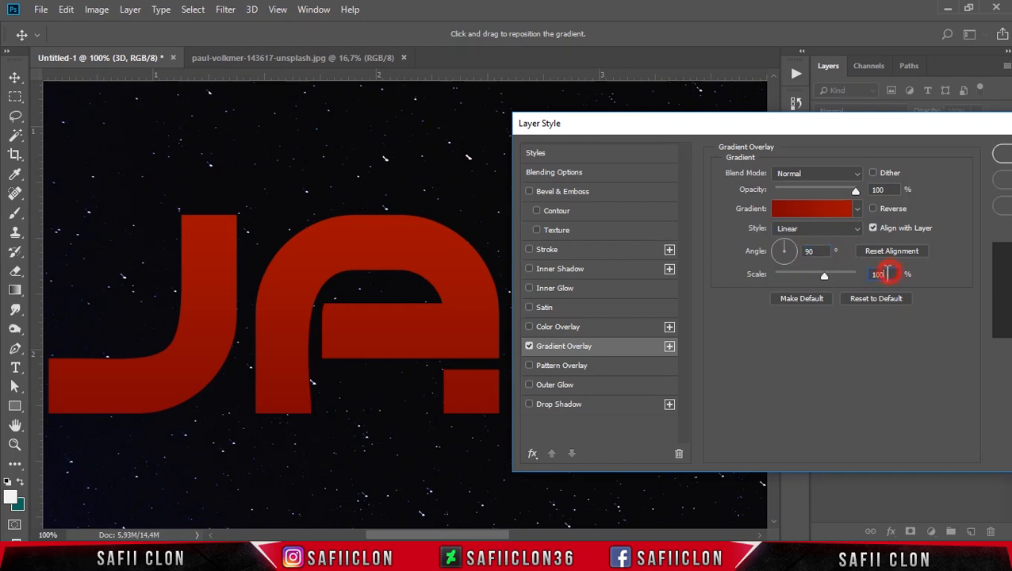
Enable Bevel & Emboss on the 3D layer with the Inner Bevel style and Smooth technique.
{"action": "left_click", "coordinate": [557, 196]}
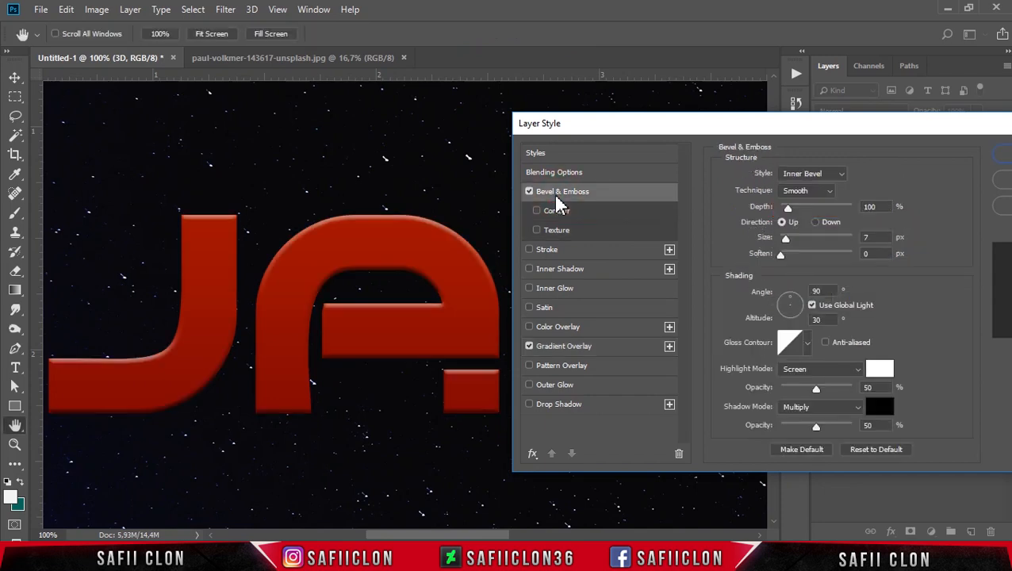
{"action": "left_click", "coordinate": [821, 174]}
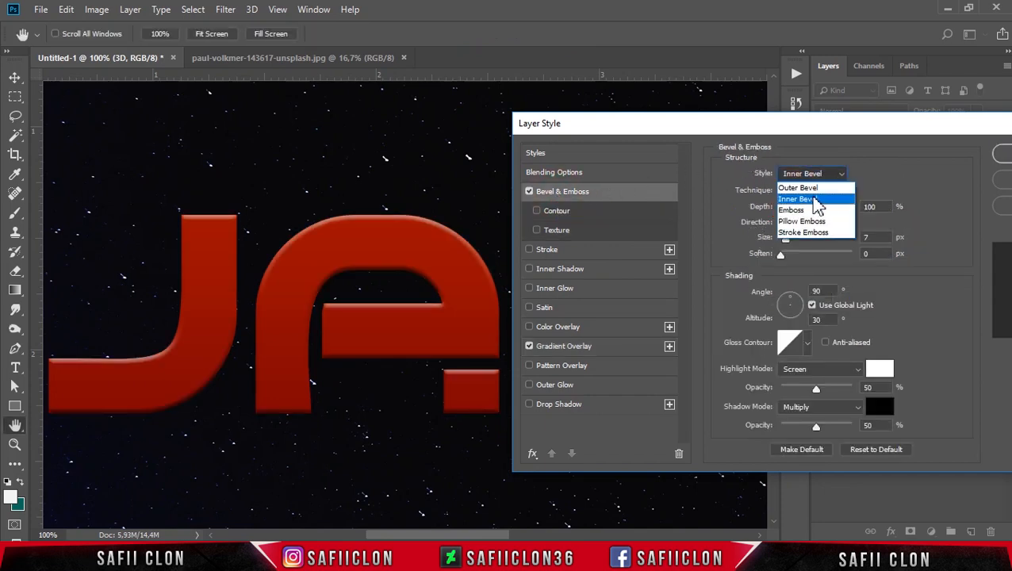
{"action": "left_click", "coordinate": [818, 198]}
{"action": "left_click", "coordinate": [814, 192]}
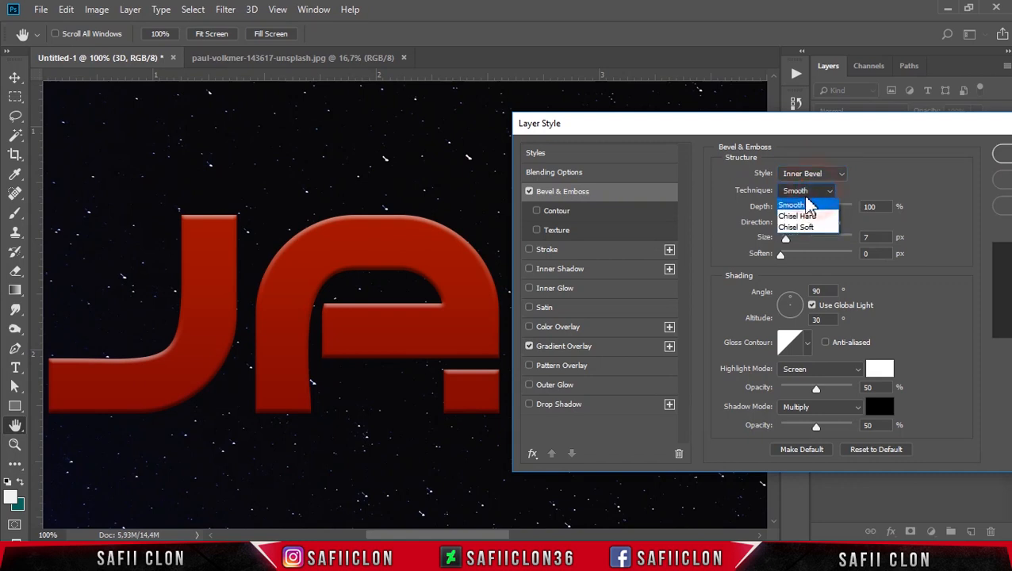
{"action": "left_click", "coordinate": [807, 203]}
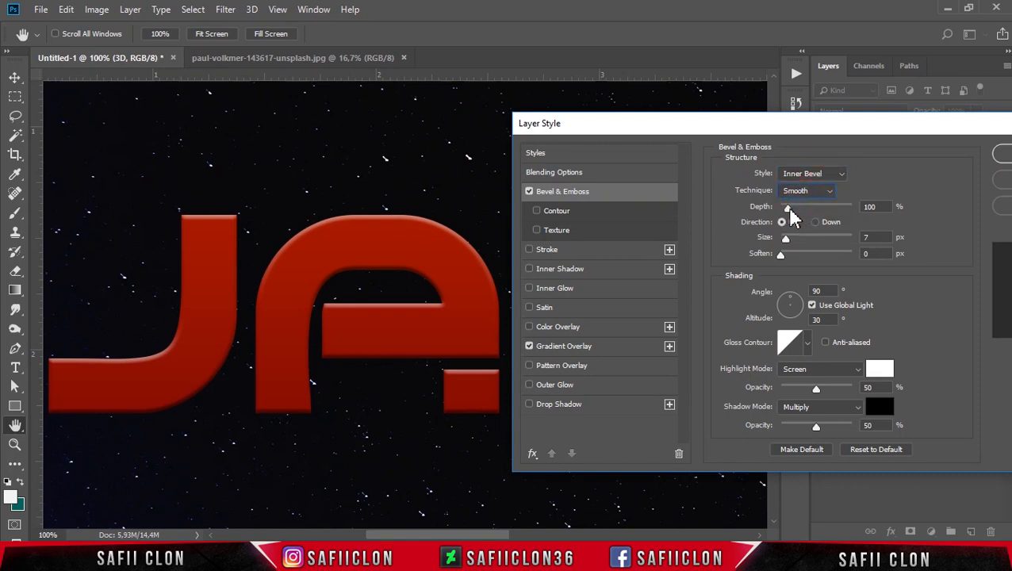
Keep the bevel at 100% depth, 7 px size and 0 px soften, with a 90° angle and 30° altitude.
{"action": "left_click", "coordinate": [871, 206]}
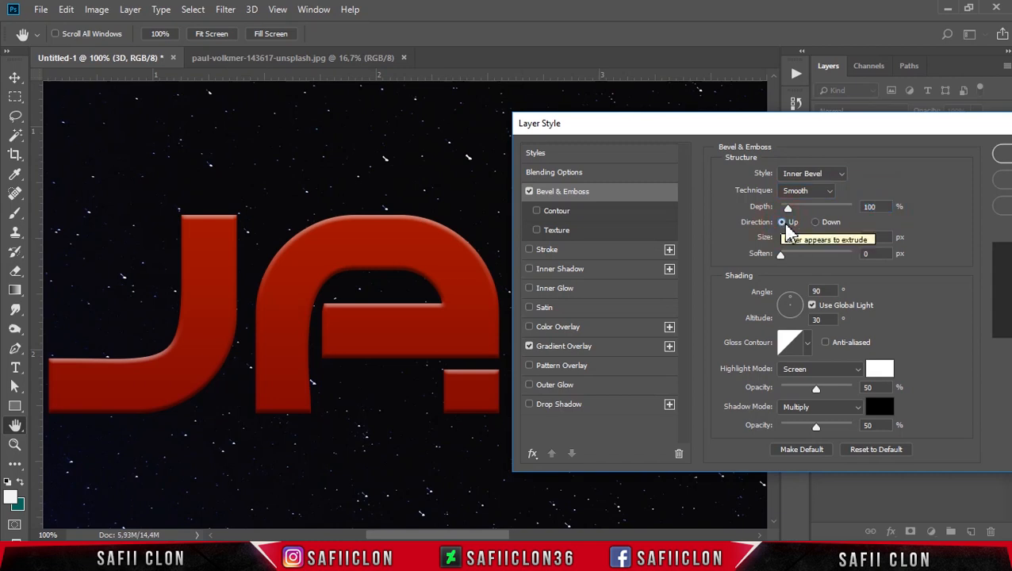
{"action": "mouse_move", "coordinate": [787, 239]}
{"action": "left_mouse_down"}
{"action": "mouse_move", "coordinate": [833, 241]}
{"action": "mouse_move", "coordinate": [786, 253]}
{"action": "mouse_move", "coordinate": [822, 242]}
{"action": "mouse_move", "coordinate": [784, 233]}
{"action": "mouse_move", "coordinate": [795, 243]}
{"action": "mouse_move", "coordinate": [786, 248]}
{"action": "left_mouse_up"}
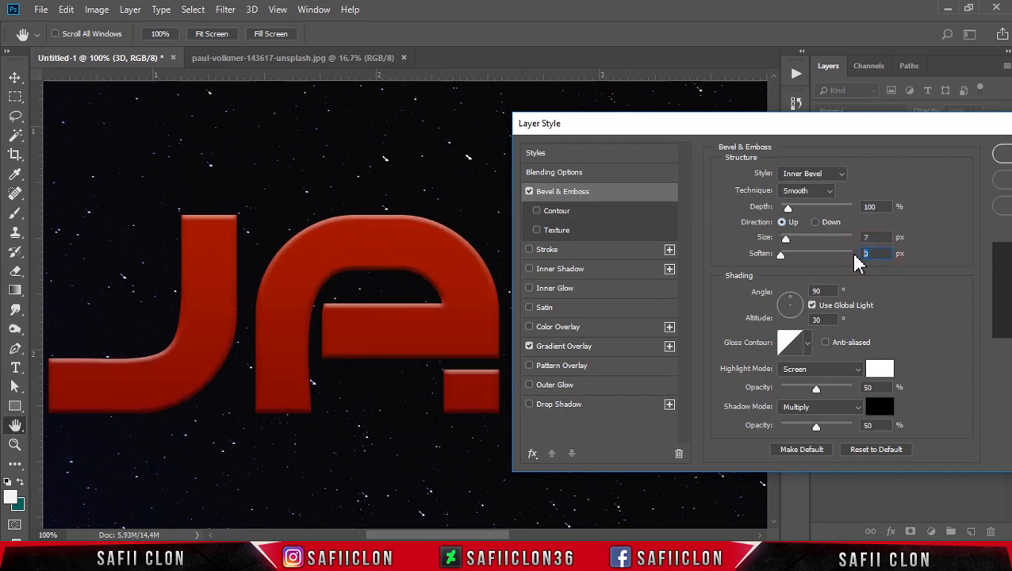
{"action": "left_click", "coordinate": [818, 290]}
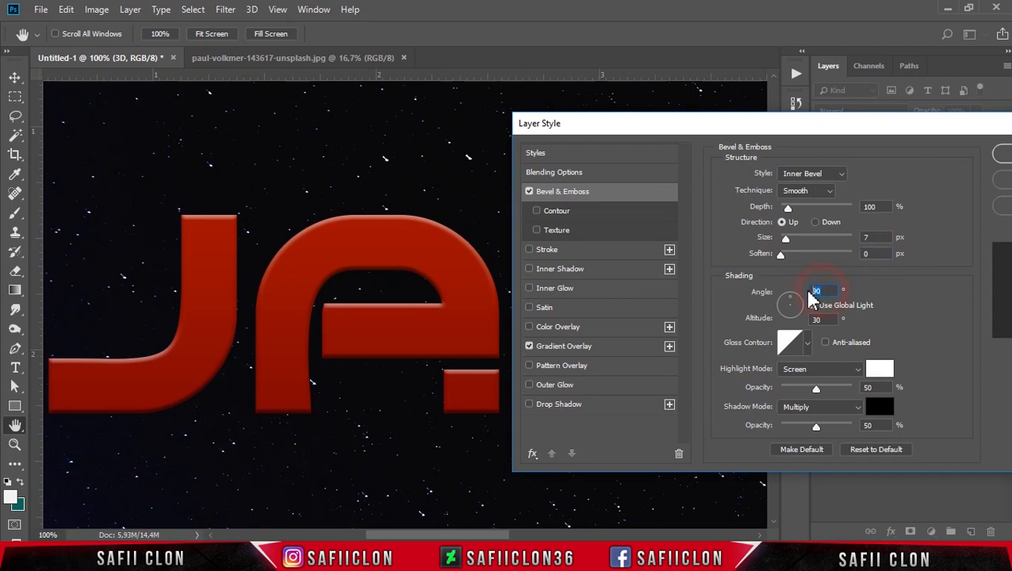
{"action": "left_click", "coordinate": [816, 319]}
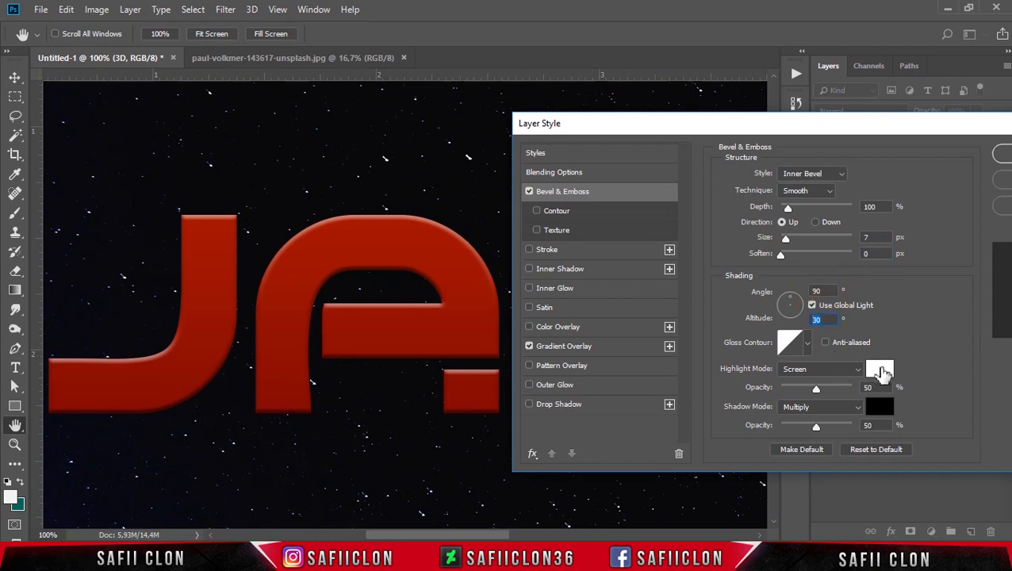
Set the bevel's highlight colour to fff3c5.
{"action": "left_click", "coordinate": [883, 375]}
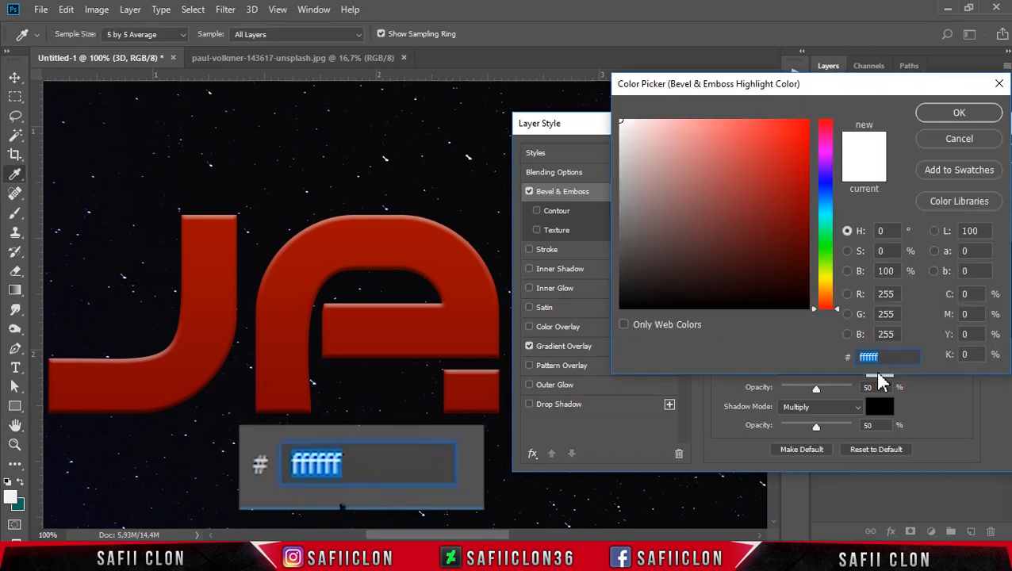
{"action": "left_click", "coordinate": [875, 357]}
{"action": "double_click", "coordinate": [876, 357]}
{"action": "type", "text": "fff"}
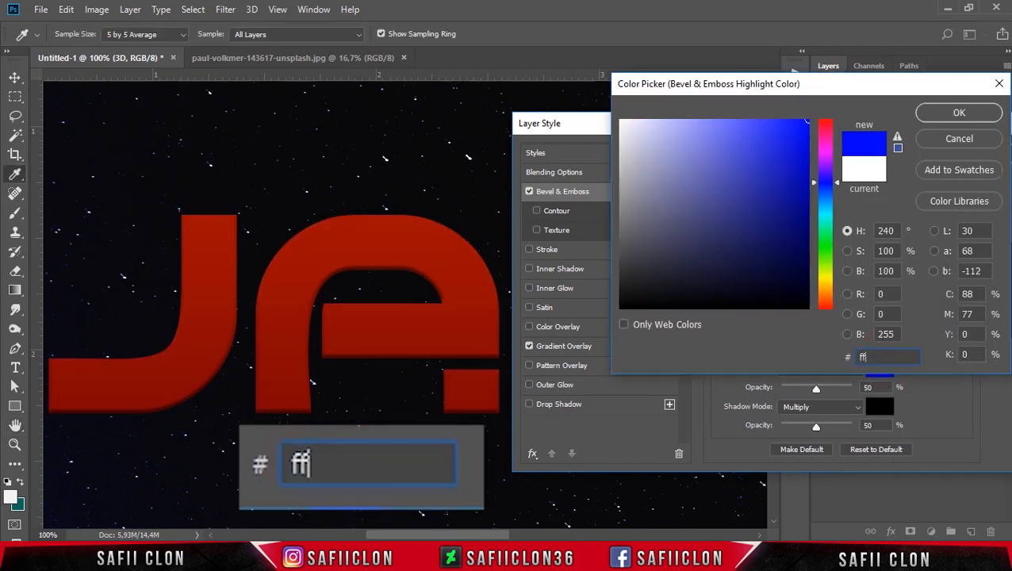
{"action": "type", "text": "3c5"}
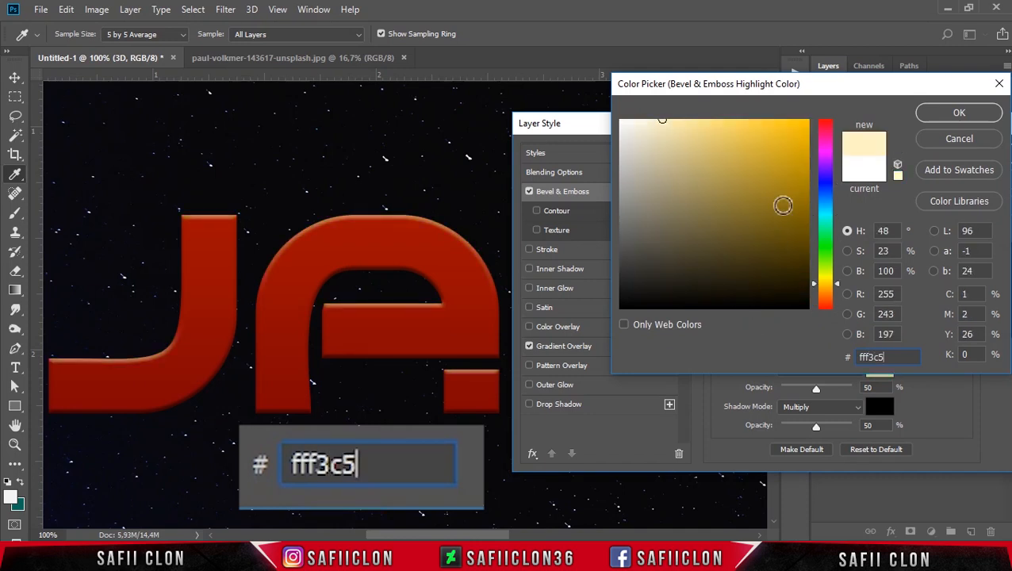
{"action": "left_click", "coordinate": [960, 114]}
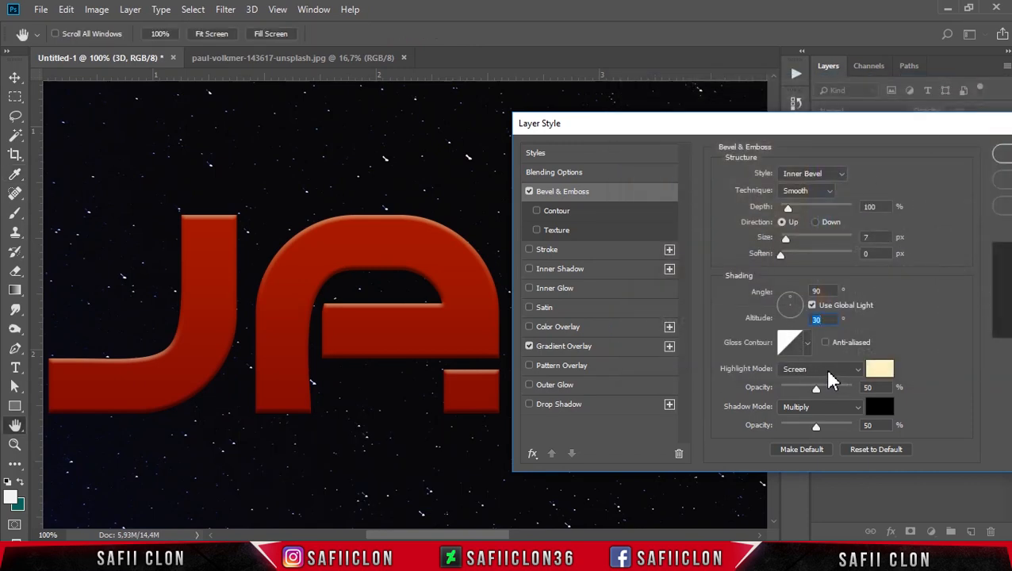
Set the bevel's highlight mode to Overlay with 49% opacity.
{"action": "left_click", "coordinate": [828, 373]}
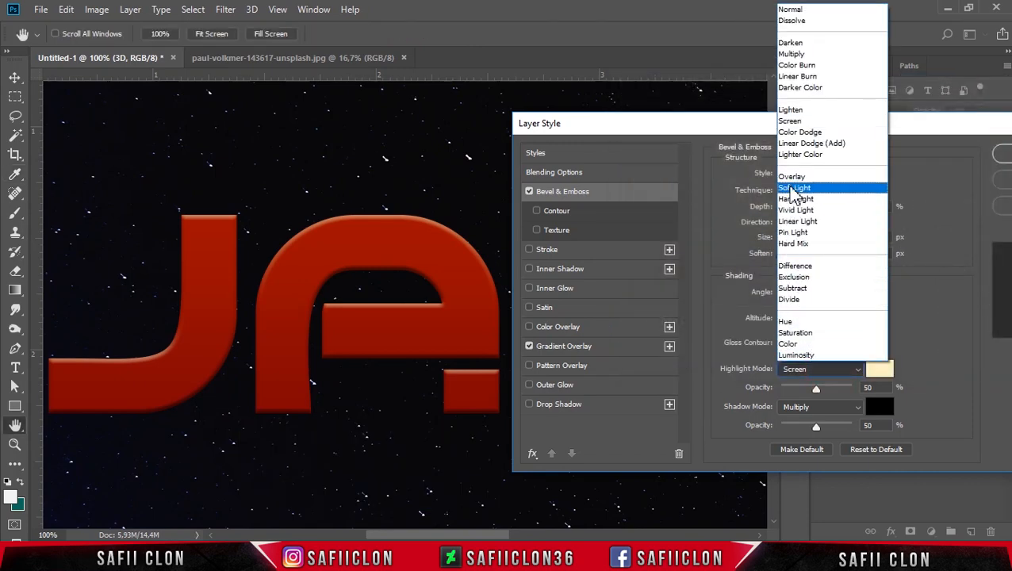
{"action": "left_click", "coordinate": [793, 176]}
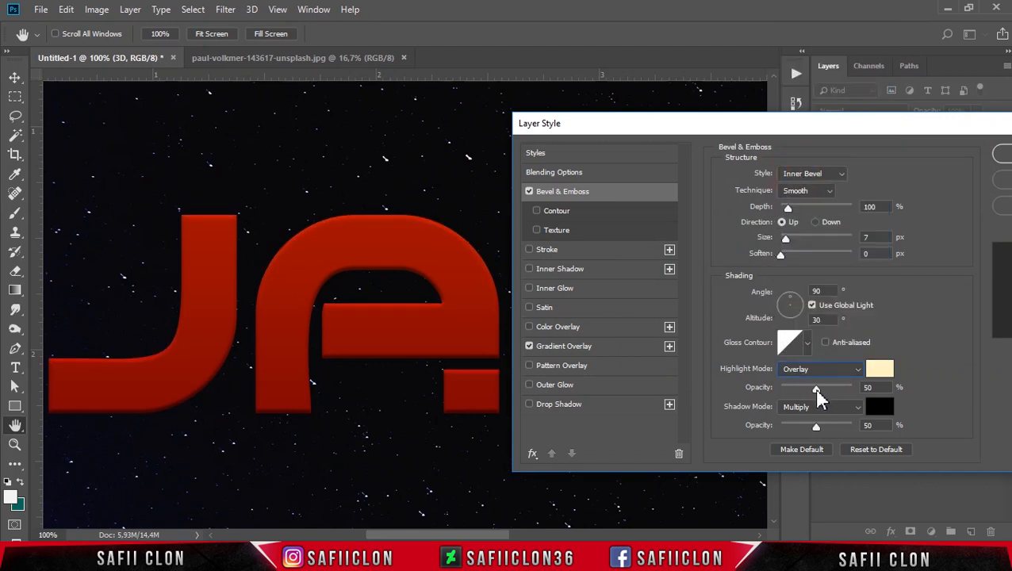
{"action": "left_click_drag", "start_coordinate": [817, 394], "coordinate": [814, 385]}
Set the bevel's shadow colour to 000712 at 70% opacity and apply the layer style.
{"action": "left_click", "coordinate": [877, 409]}
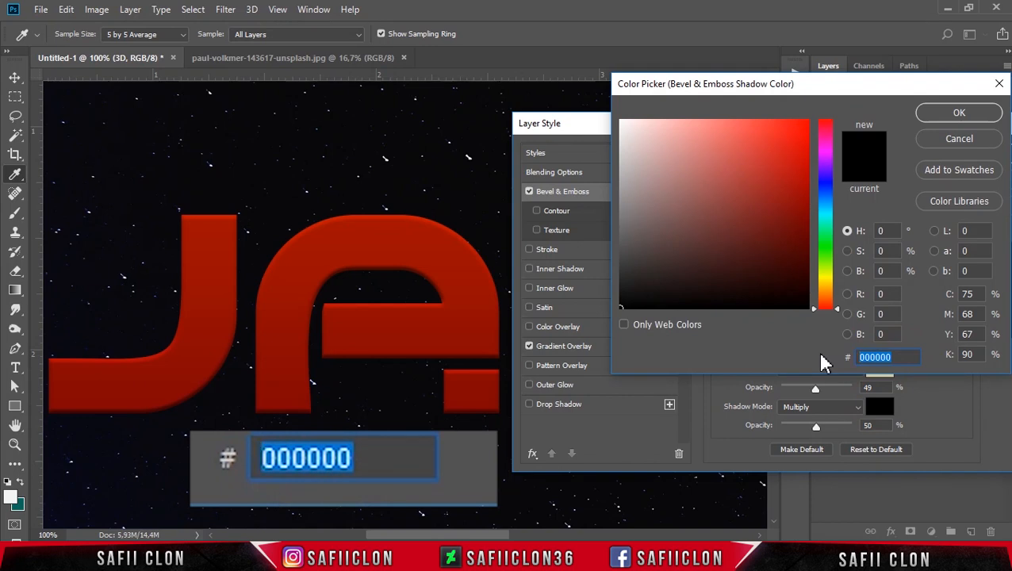
{"action": "type", "text": "000712"}
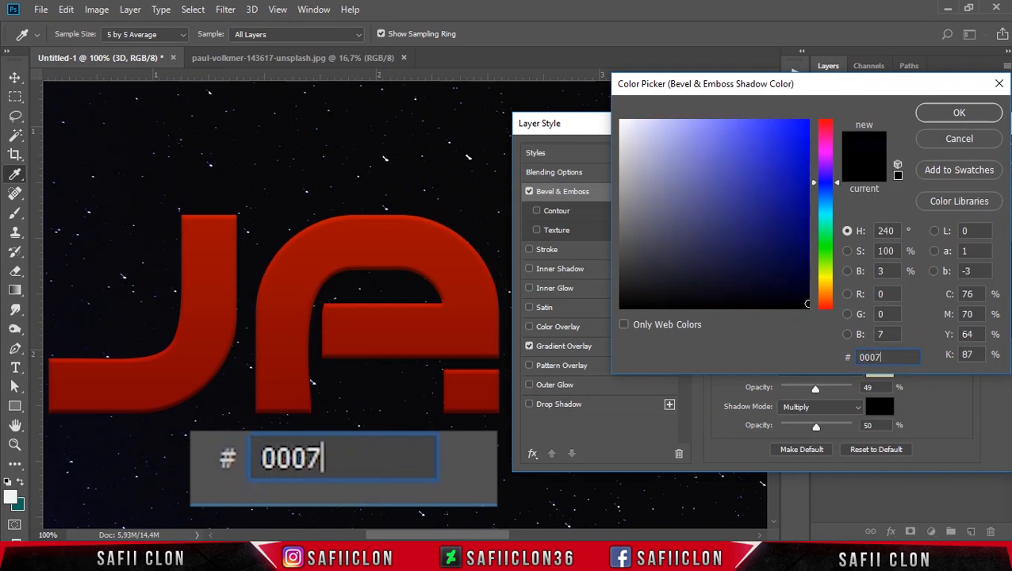
{"action": "left_click", "coordinate": [961, 114]}
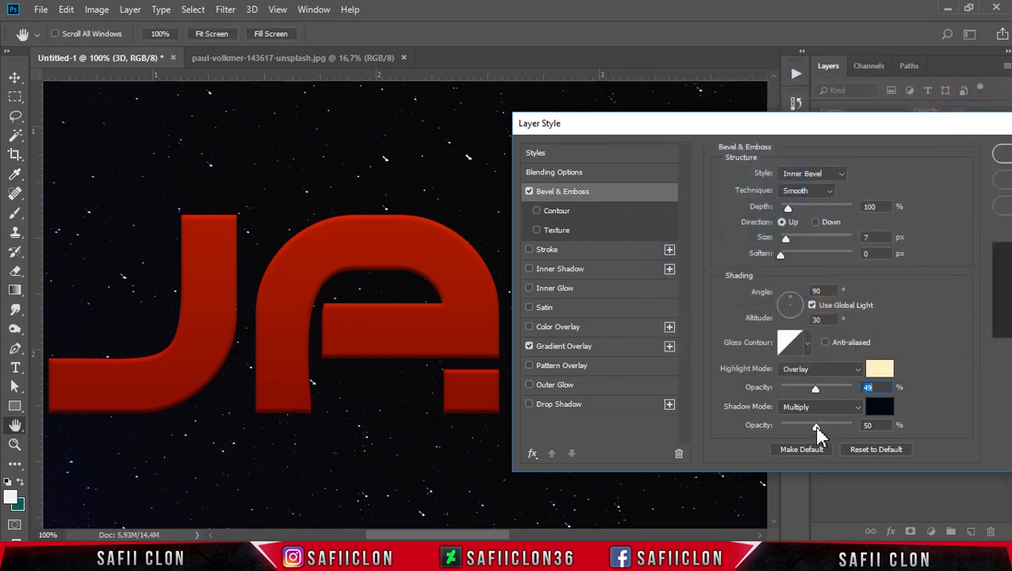
{"action": "left_click_drag", "start_coordinate": [817, 428], "coordinate": [835, 430]}
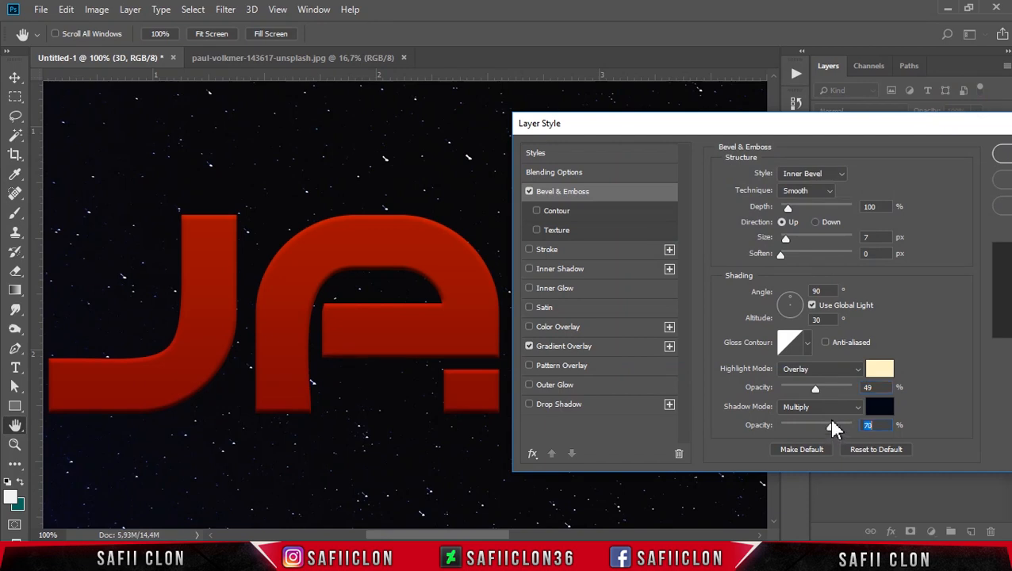
{"action": "left_click_drag", "start_coordinate": [873, 127], "coordinate": [635, 138]}
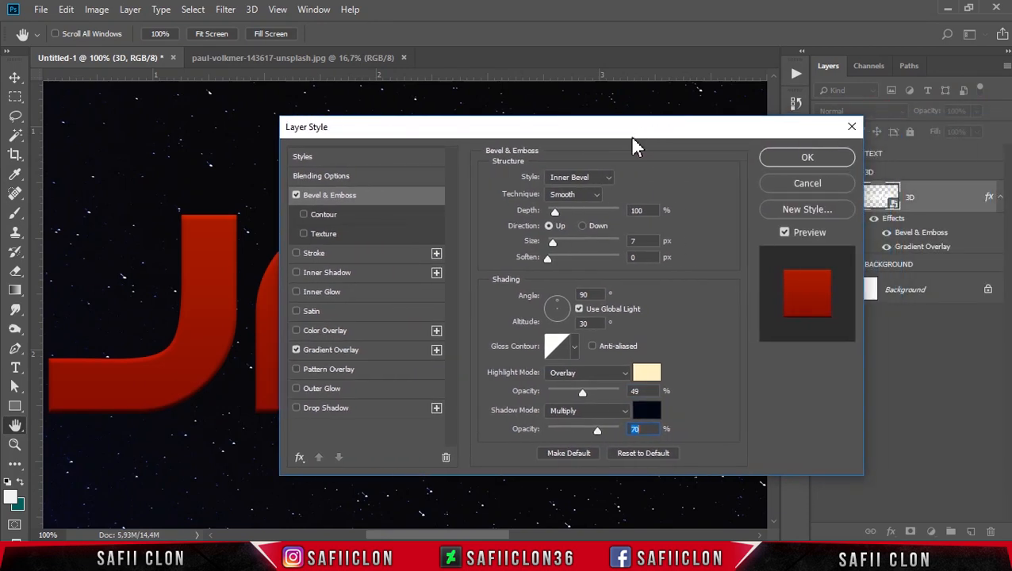
{"action": "left_click", "coordinate": [813, 162]}
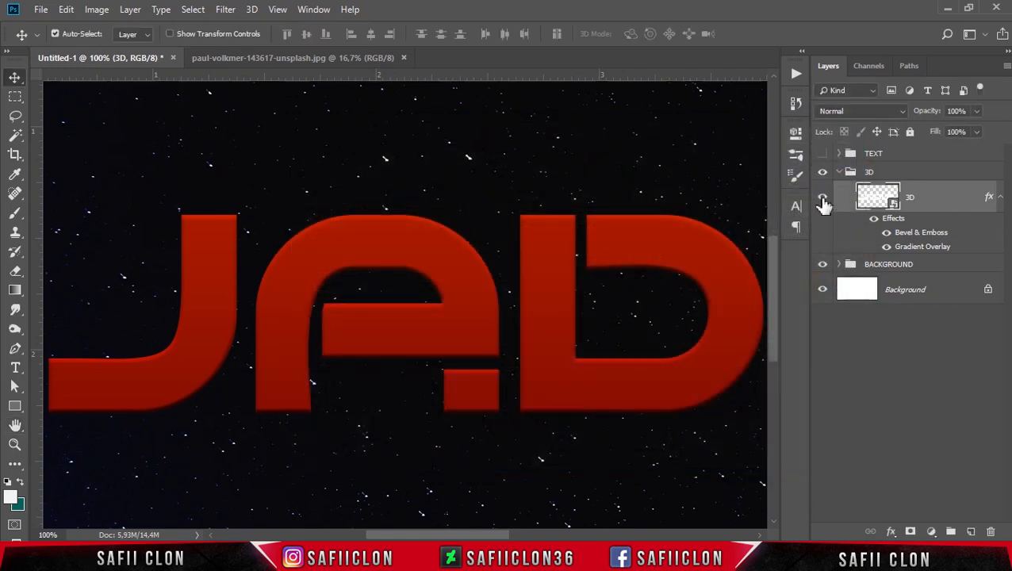
Toggle the 3D layer's visibility off and on to check it, and collapse its effect list.
{"action": "left_click", "coordinate": [824, 200]}
{"action": "left_click", "coordinate": [824, 200]}
{"action": "left_click", "coordinate": [999, 199]}
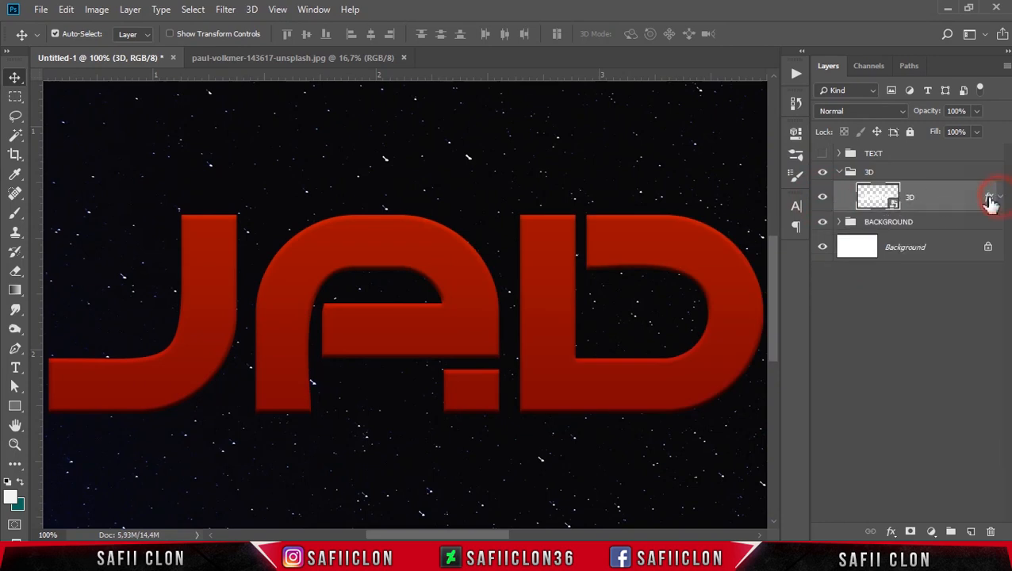
Duplicate the 3D layer as 3D copy within the same document and rasterize the duplicate.
{"action": "right_click", "coordinate": [936, 205]}
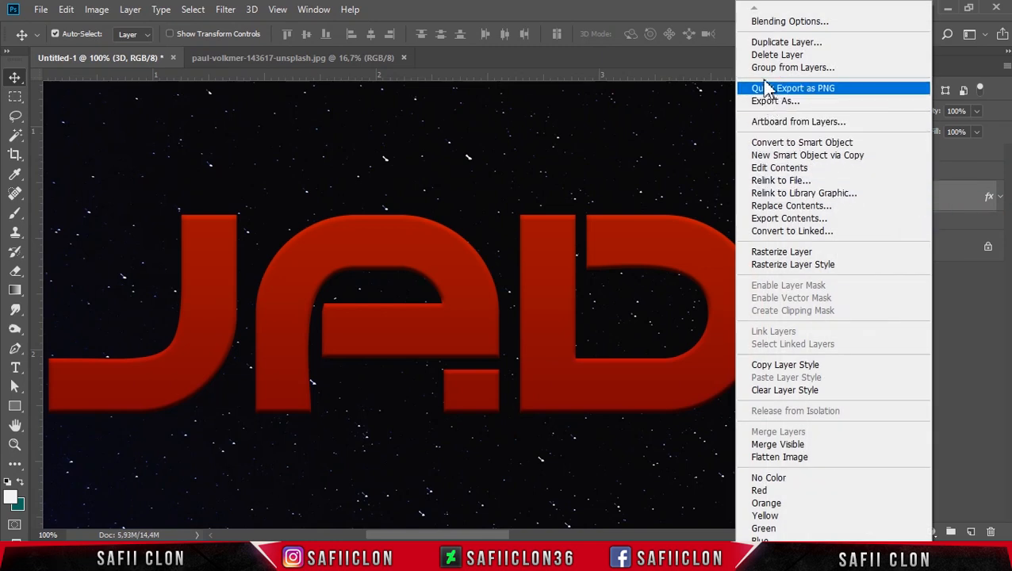
{"action": "left_click", "coordinate": [803, 43]}
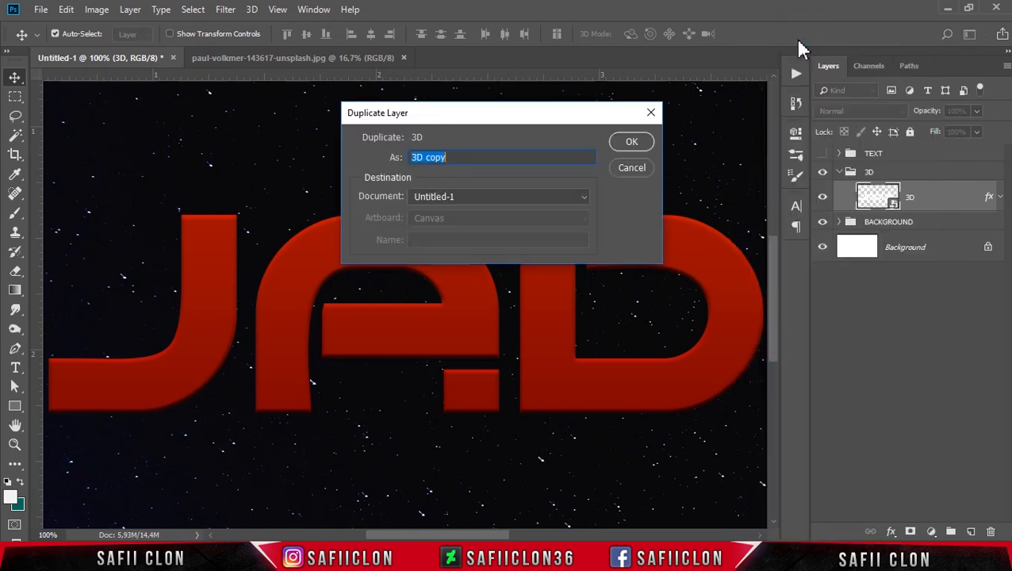
{"action": "left_click", "coordinate": [630, 146]}
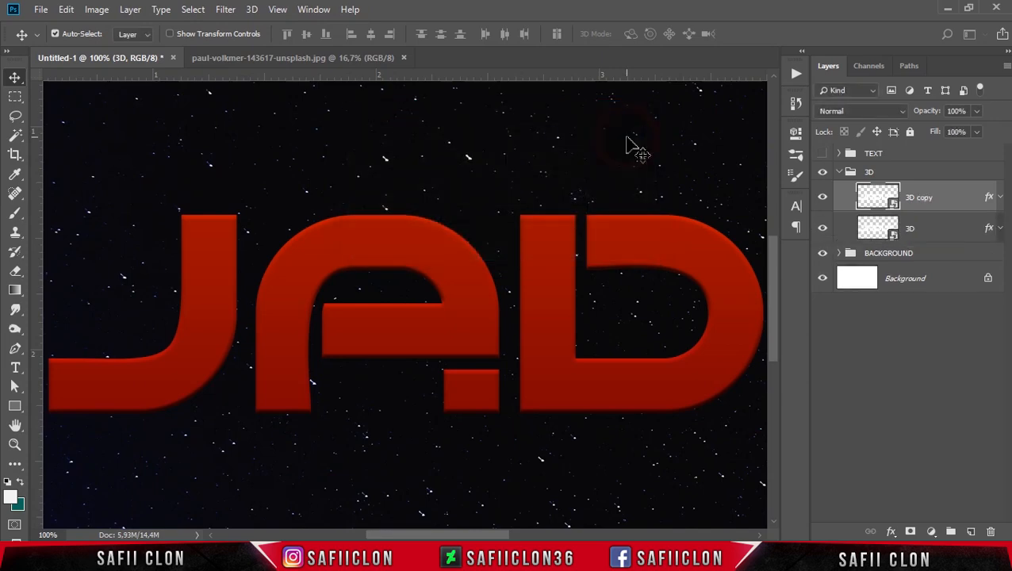
{"action": "right_click", "coordinate": [948, 201]}
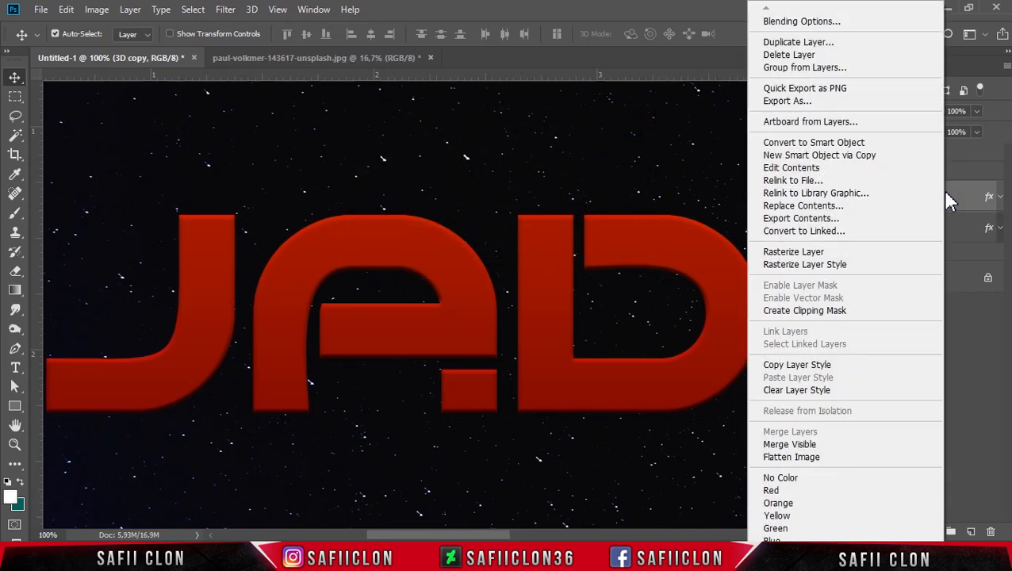
{"action": "left_click", "coordinate": [817, 253]}
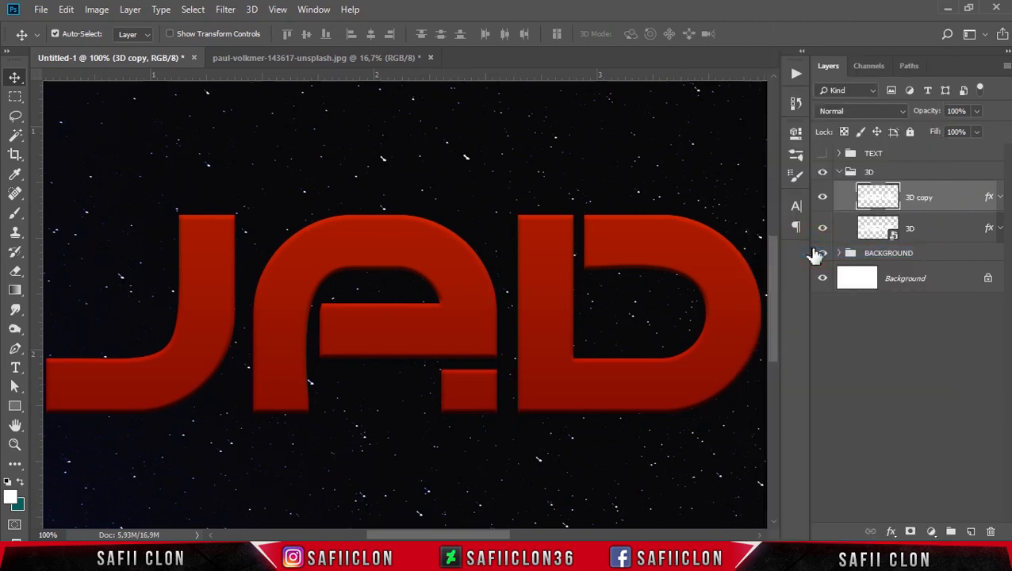
Apply a Free Transform to the rasterized 3D copy layer, bringing up and minimizing the on-screen keyboard meanwhile.
{"action": "left_click", "coordinate": [944, 200]}
{"action": "key", "text": "ctrl+t"}
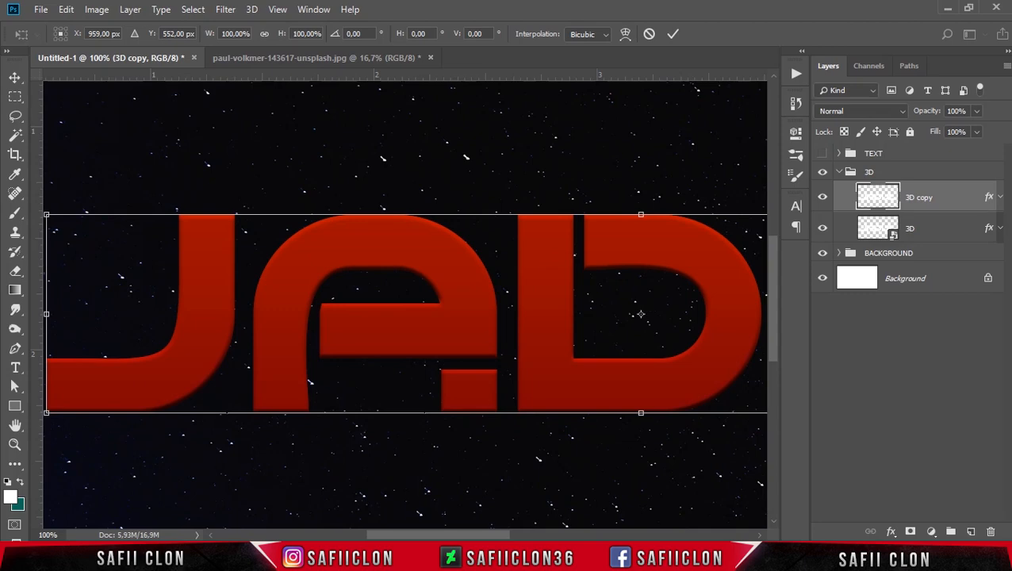
{"action": "key", "text": "ctrl+super+o"}
{"action": "left_click_drag", "start_coordinate": [583, 139], "coordinate": [712, 29]}
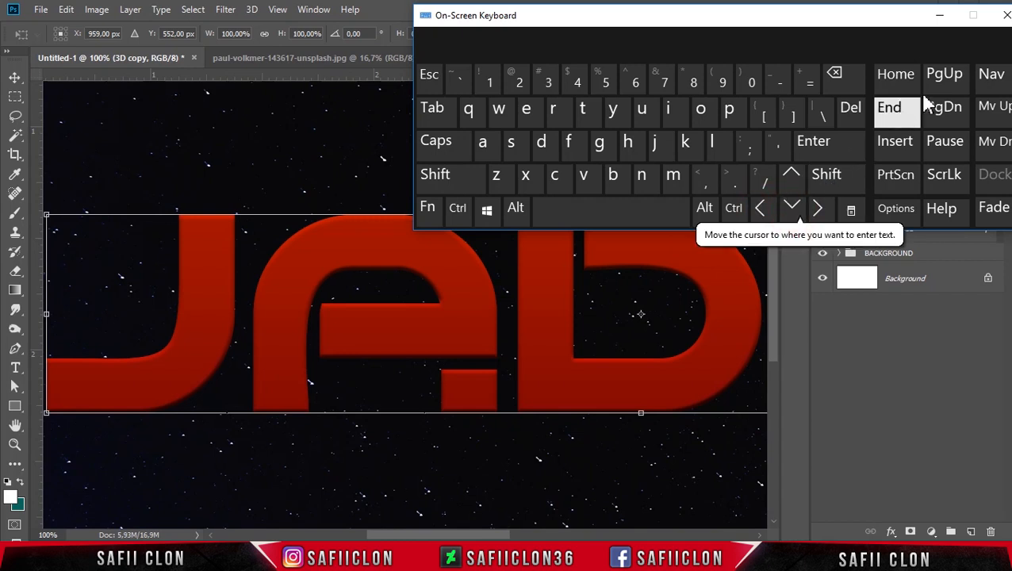
{"action": "left_click_drag", "start_coordinate": [901, 27], "coordinate": [832, 140]}
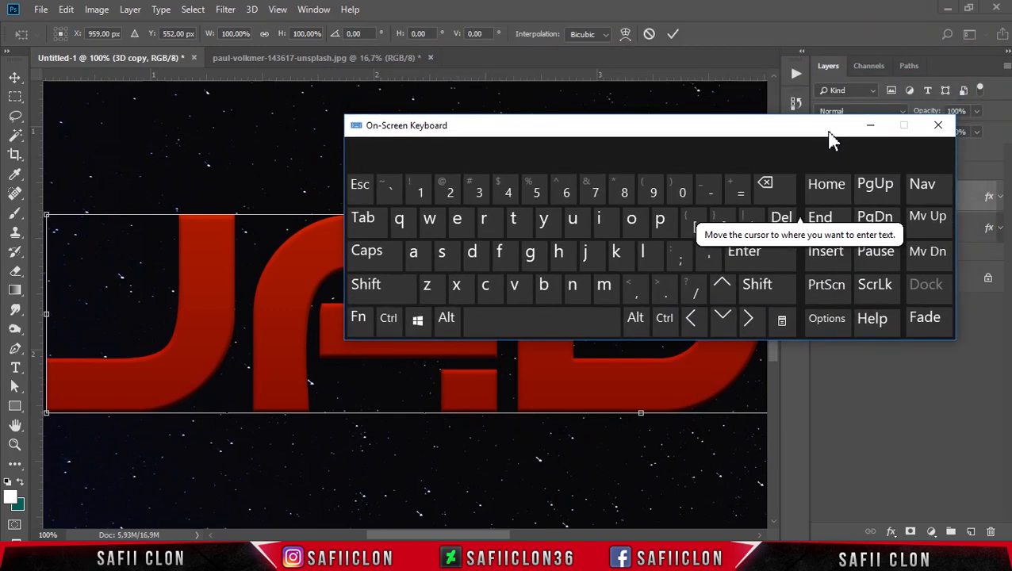
{"action": "left_click", "coordinate": [873, 126]}
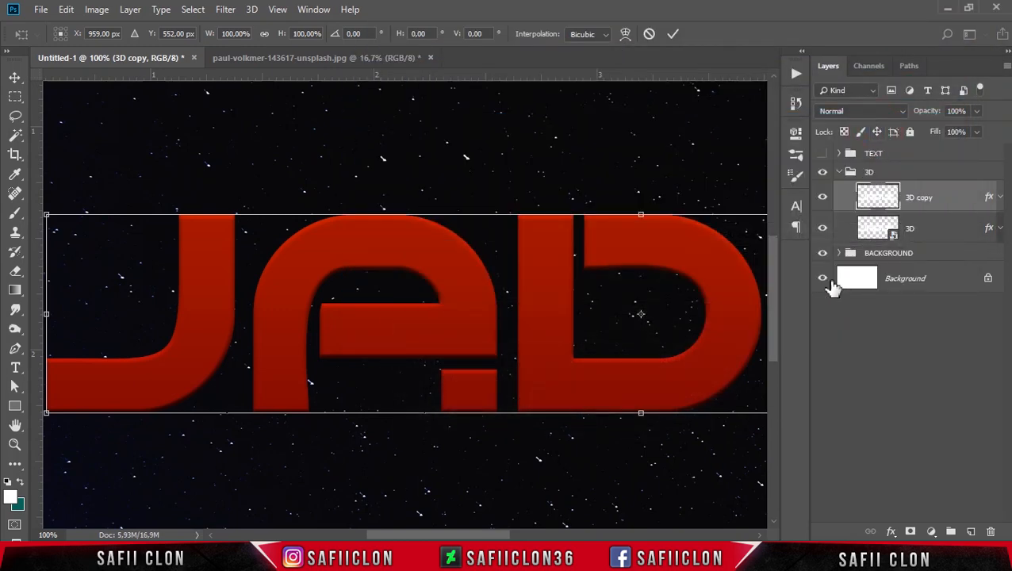
{"action": "left_click", "coordinate": [673, 35]}
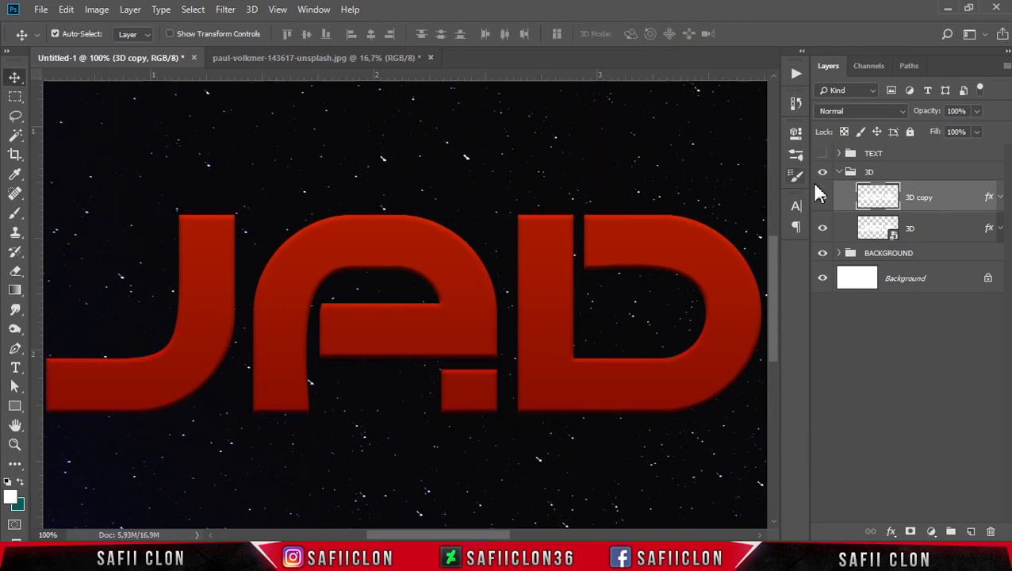
Delete the 3D copy layer.
{"action": "right_click", "coordinate": [938, 199]}
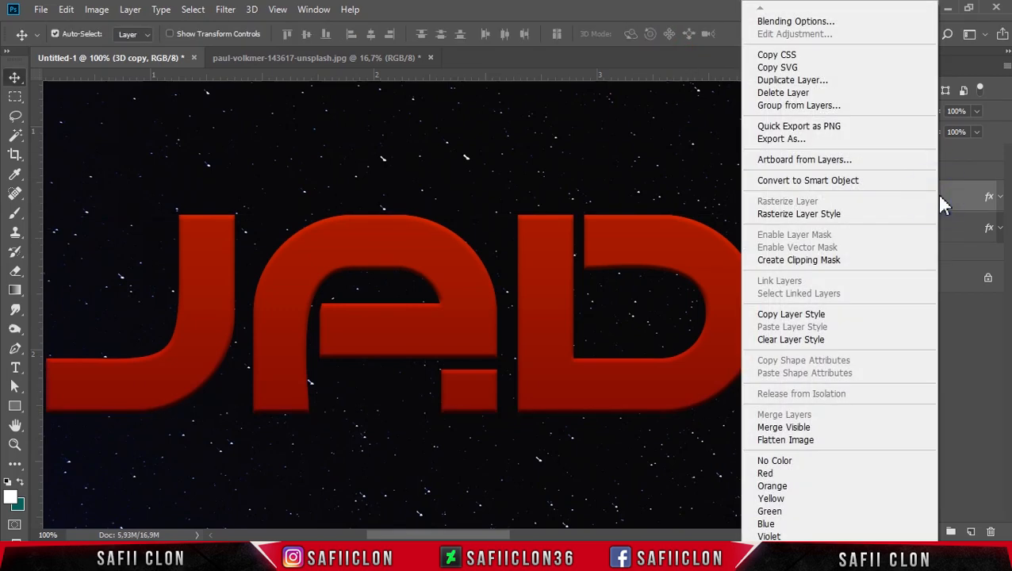
{"action": "left_click", "coordinate": [807, 93]}
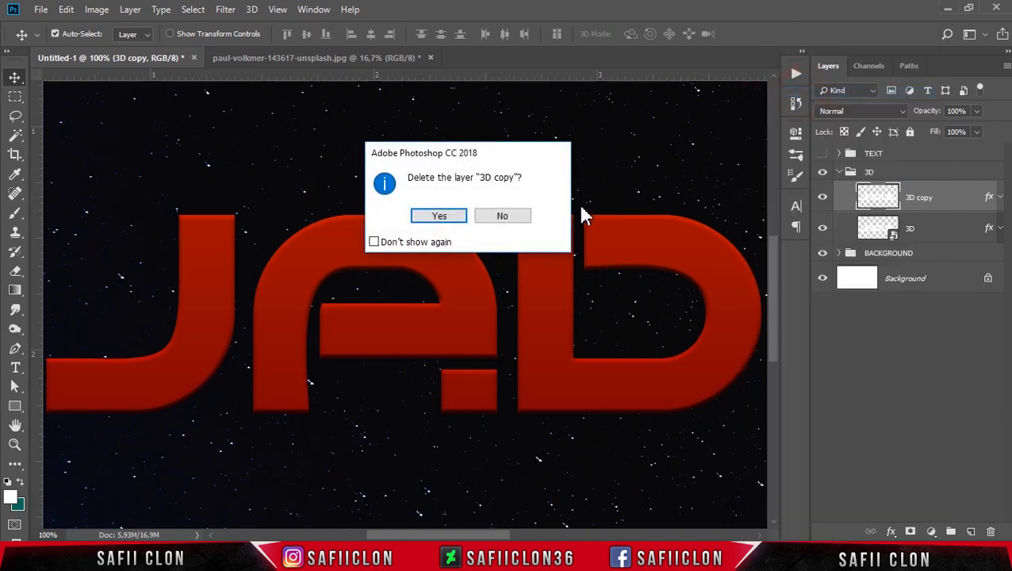
{"action": "left_click", "coordinate": [442, 217]}
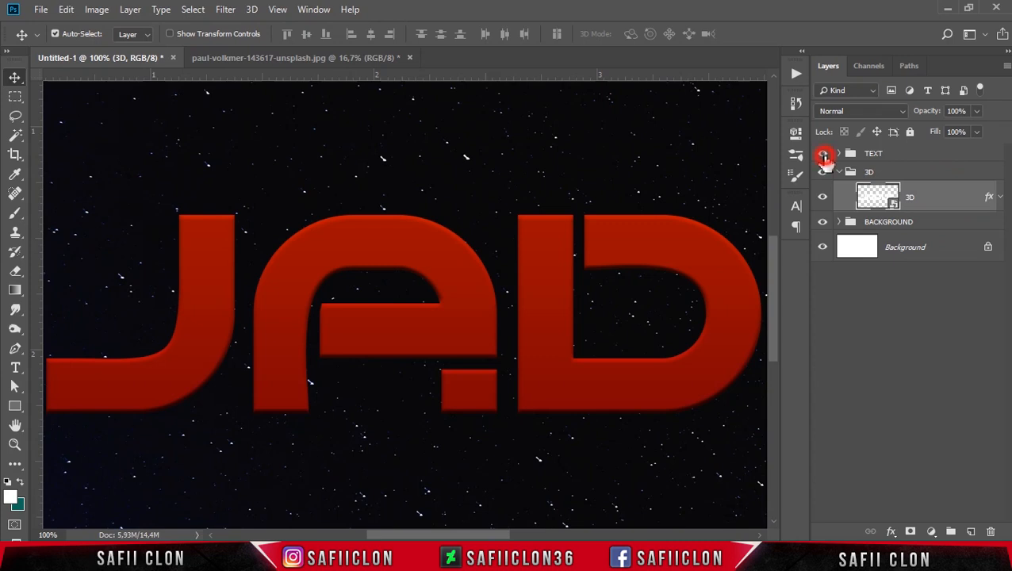
Show the TEXT group and repeat the last transform on duplicates of the 3D layer until 24 offset copies form a diagonal red extrusion.
{"action": "left_click", "coordinate": [823, 154]}
{"action": "left_click", "coordinate": [938, 198]}
{"action": "key", "text": "ctrl+shift+alt+t"}
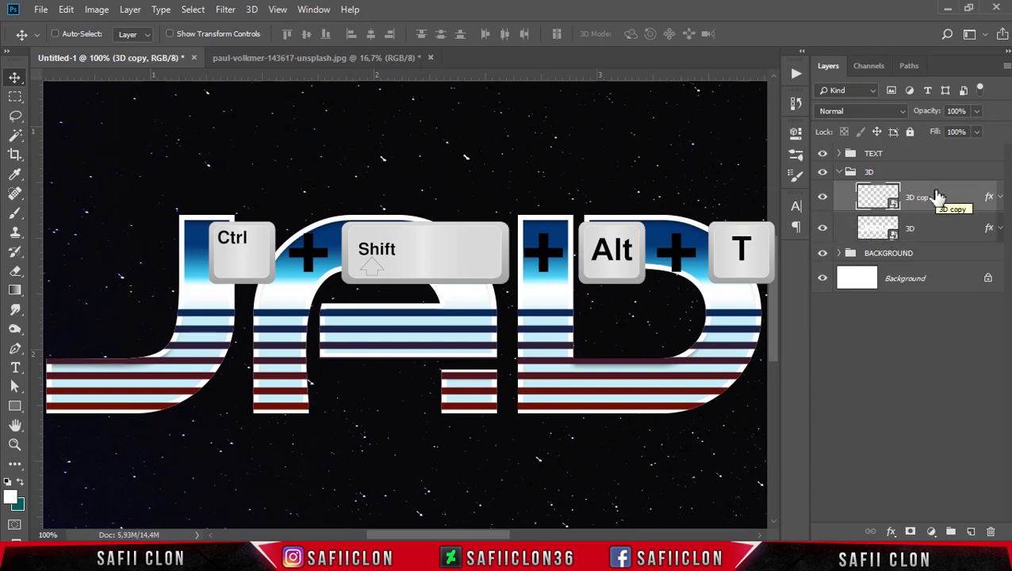
{"action": "key", "text": "ctrl+shift+alt+t"}
{"action": "key", "text": "ctrl+shift+alt+t"}
{"action": "key", "text": "ctrl+shift+alt+t"}
{"action": "key", "text": "ctrl+shift+alt+t"}
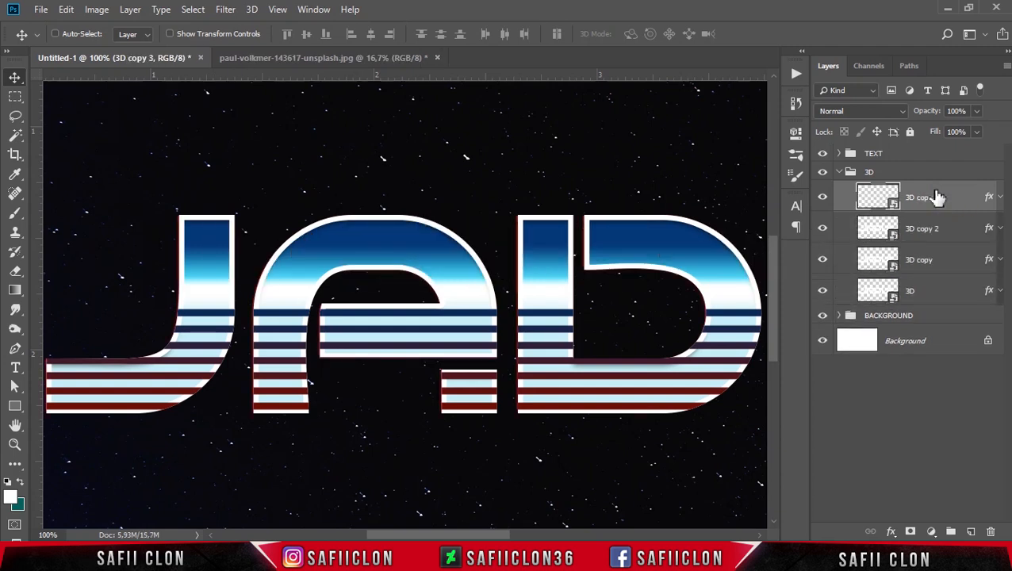
{"action": "key", "text": "ctrl+shift+alt+t"}
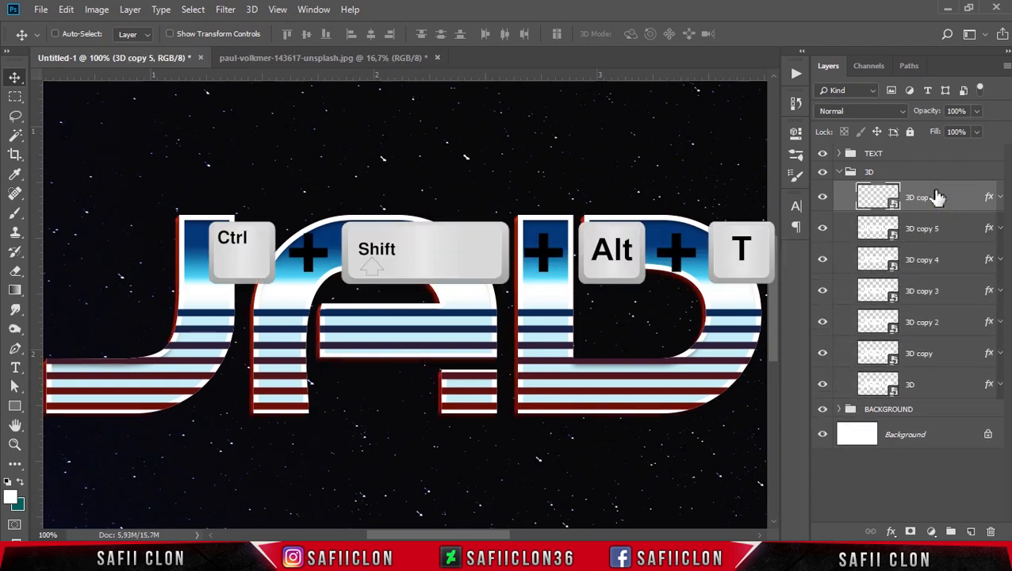
{"action": "key", "text": "ctrl+shift+alt+t"}
{"action": "key", "text": "ctrl+shift+alt+t"}
{"action": "key", "text": "ctrl+shift+alt+t"}
{"action": "key", "text": "ctrl+shift+alt+t"}
{"action": "key", "text": "ctrl+shift+alt+t"}
{"action": "key", "text": "ctrl+shift+alt+t"}
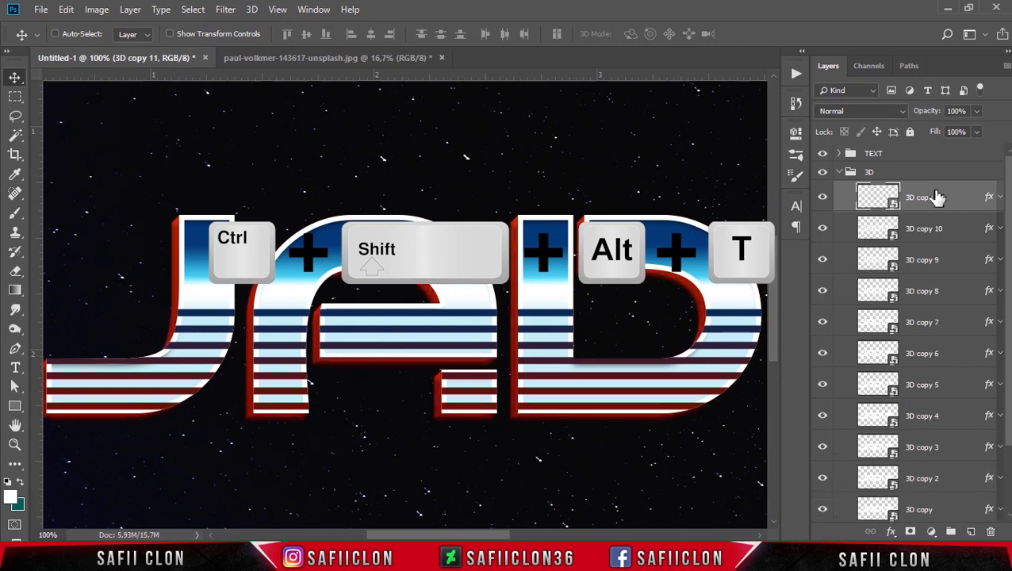
{"action": "key", "text": "ctrl+shift+alt+t"}
{"action": "key", "text": "ctrl+shift+alt+t"}
{"action": "key", "text": "ctrl+shift+alt+t"}
{"action": "key", "text": "ctrl+shift+alt+t"}
{"action": "key", "text": "ctrl+shift+alt+t"}
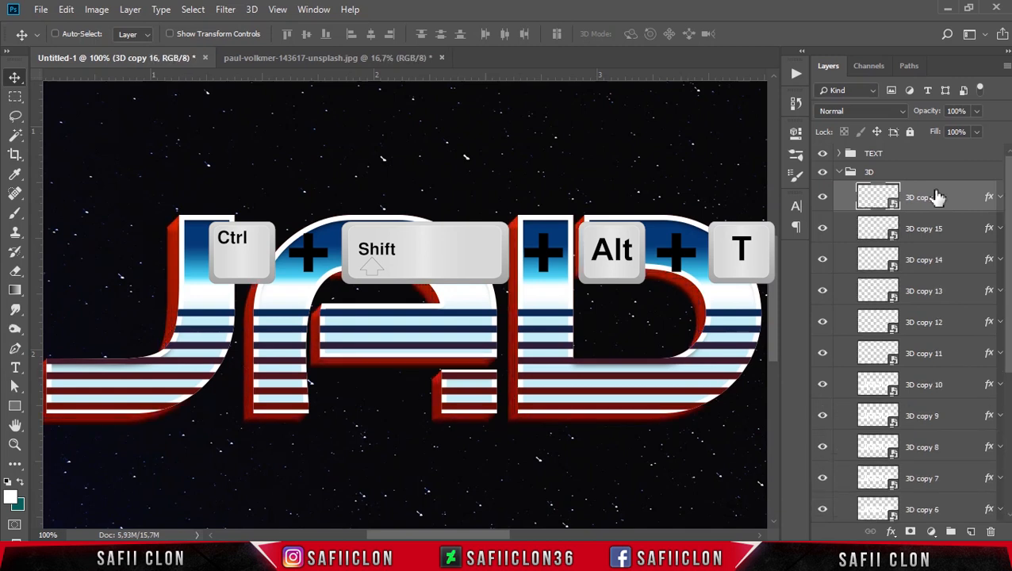
{"action": "key", "text": "ctrl+shift+alt+t"}
{"action": "key", "text": "ctrl+shift+alt+t"}
{"action": "key", "text": "ctrl+shift+alt+t"}
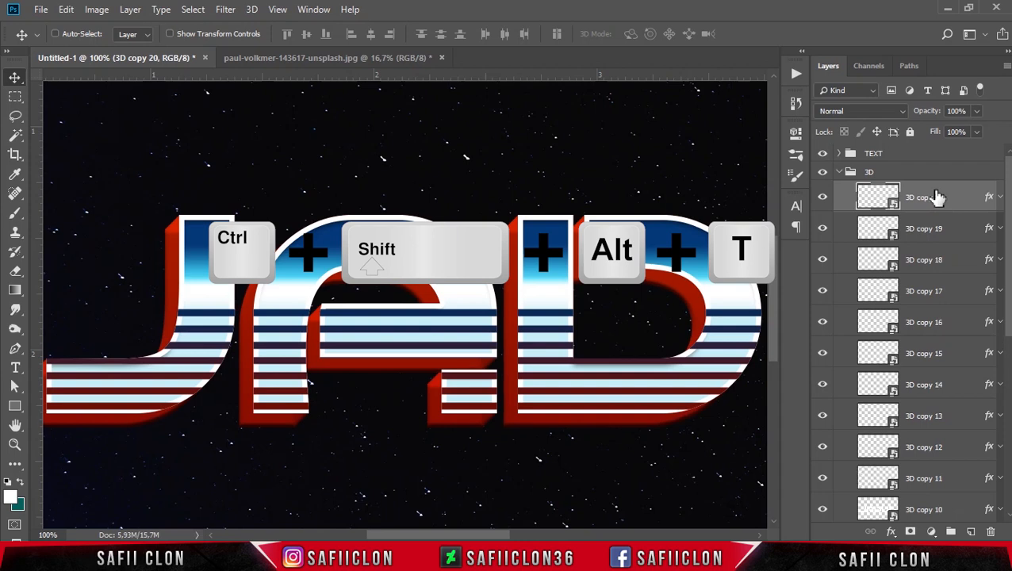
{"action": "key", "text": "ctrl+shift+alt+t"}
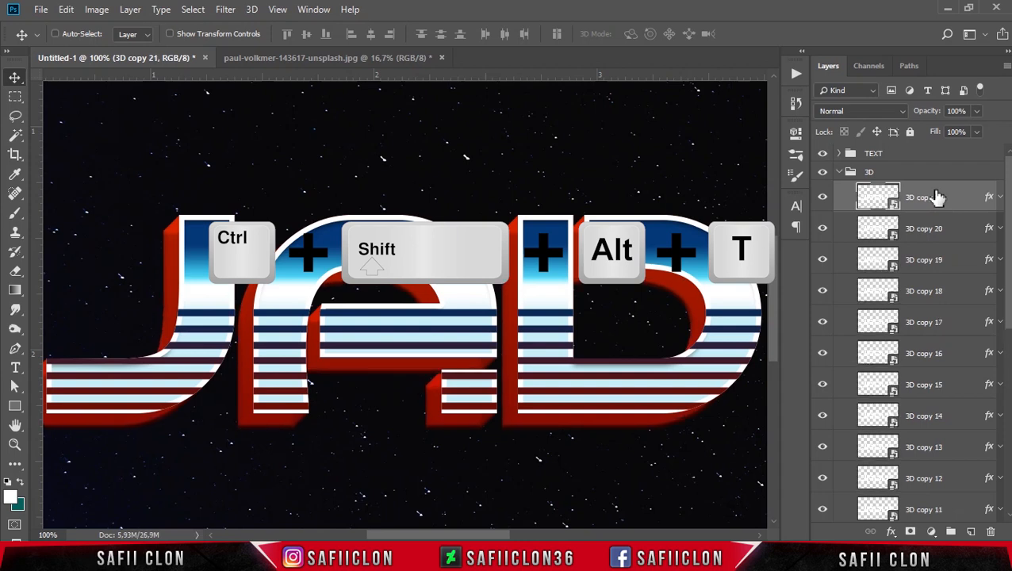
{"action": "key", "text": "ctrl+shift+alt+t"}
{"action": "key", "text": "ctrl+shift+alt+t"}
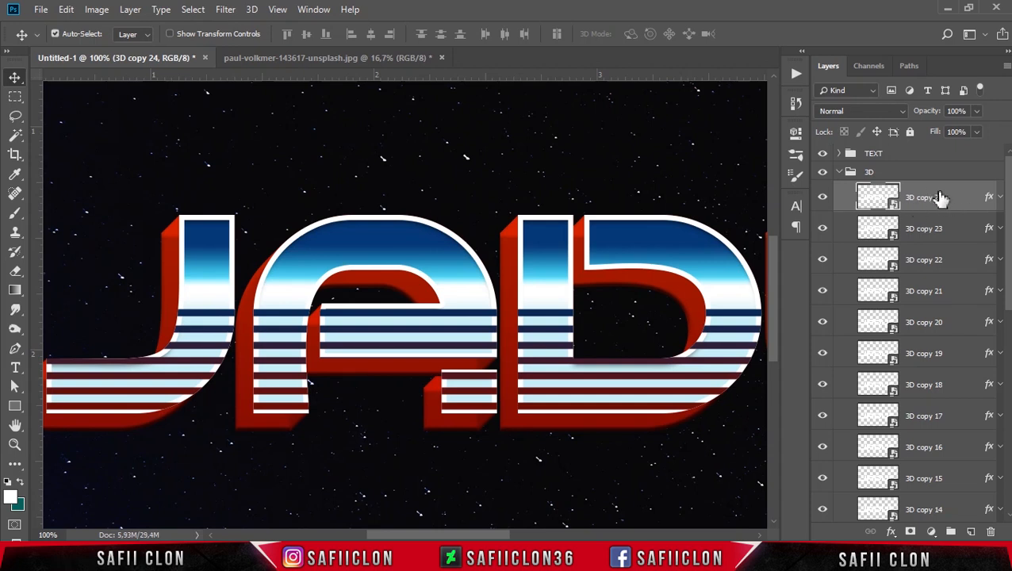
Collapse the 3D group and switch its visibility off and on to compare the text with and without the extrusion.
{"action": "left_click", "coordinate": [841, 173]}
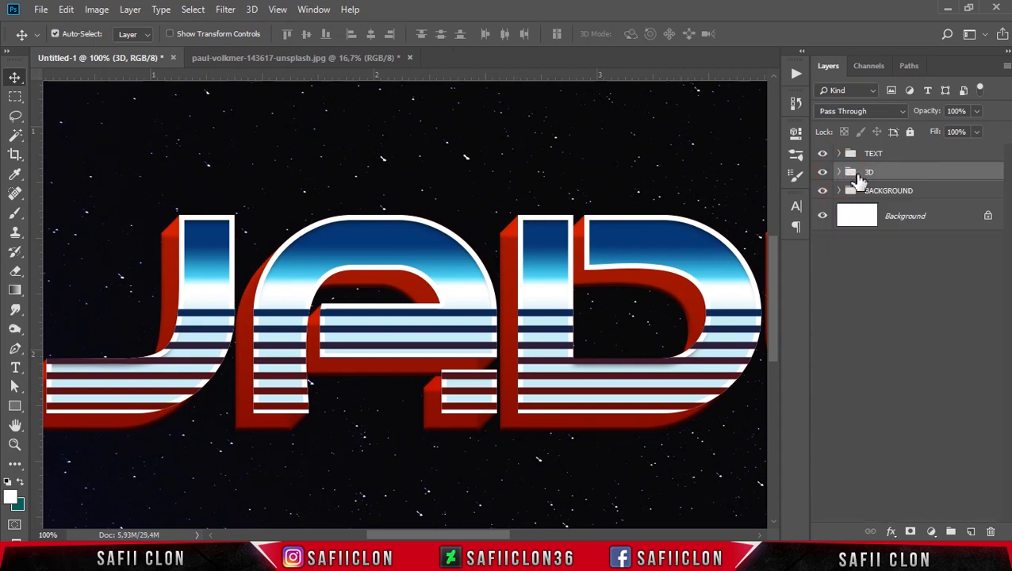
{"action": "left_click", "coordinate": [823, 173]}
{"action": "left_click", "coordinate": [823, 173]}
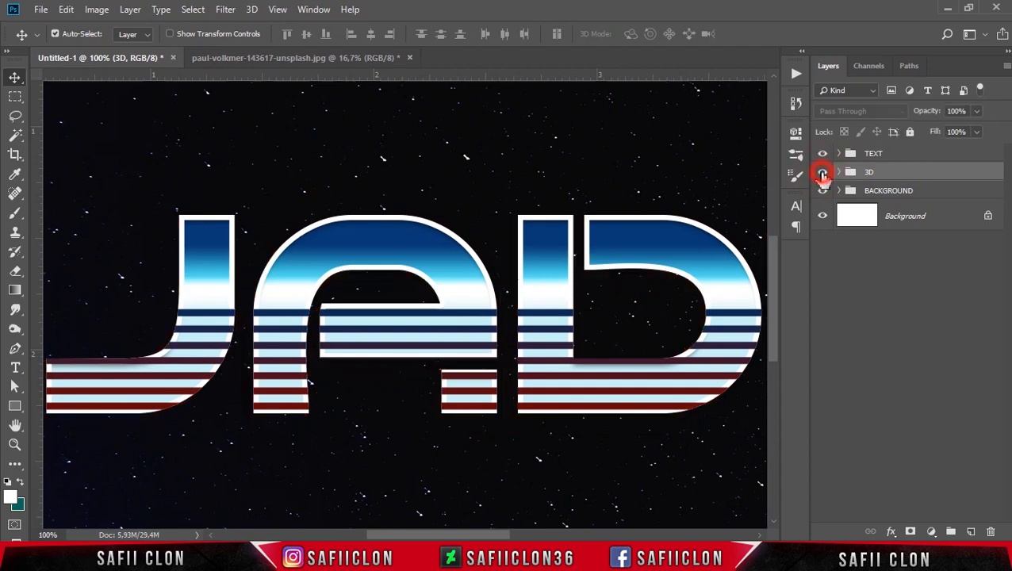
{"action": "left_click", "coordinate": [823, 173]}
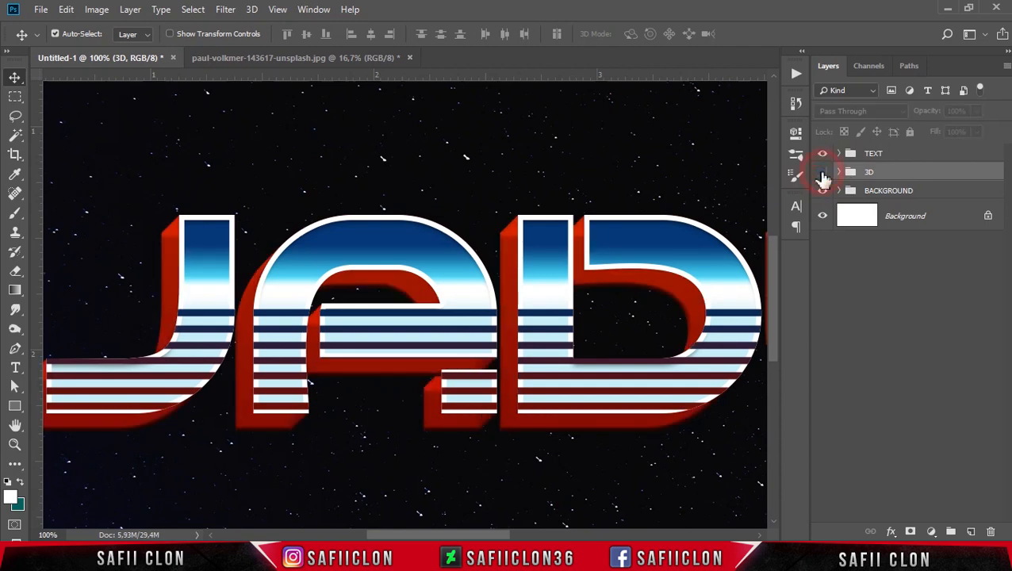
{"action": "left_click", "coordinate": [823, 173]}
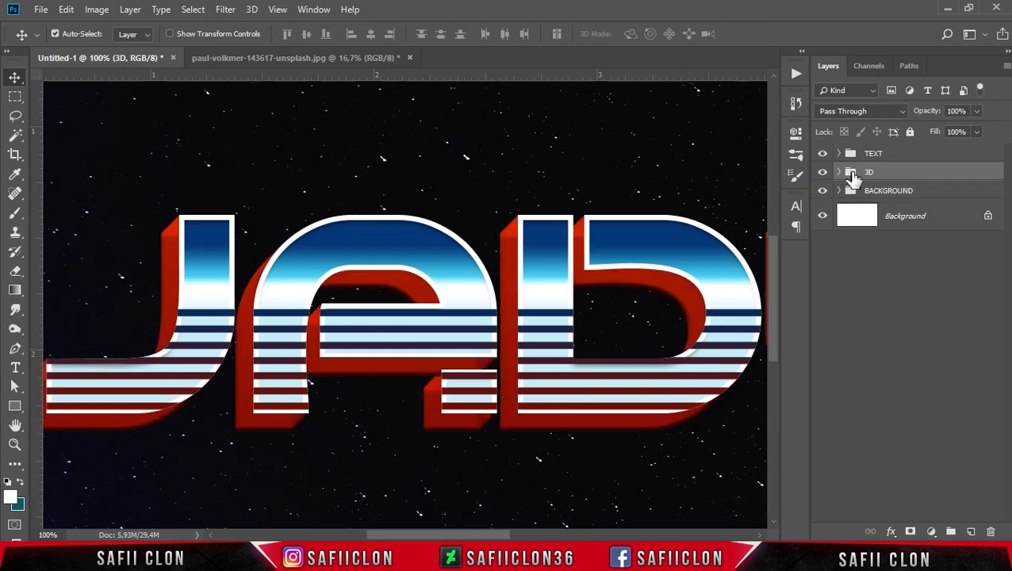
Examine the full JADUL artwork at several zoom levels, checking the extrusion along all five letters.
{"action": "key", "text": "ctrl+minus"}
{"action": "key", "text": "ctrl+minus"}
{"action": "key", "text": "ctrl+minus"}
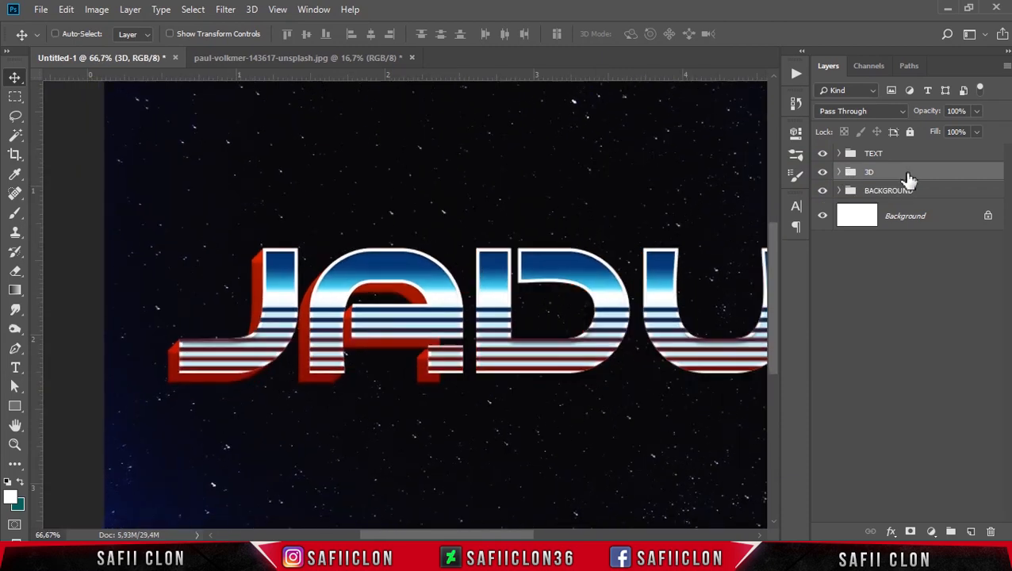
{"action": "key", "text": "ctrl+plus"}
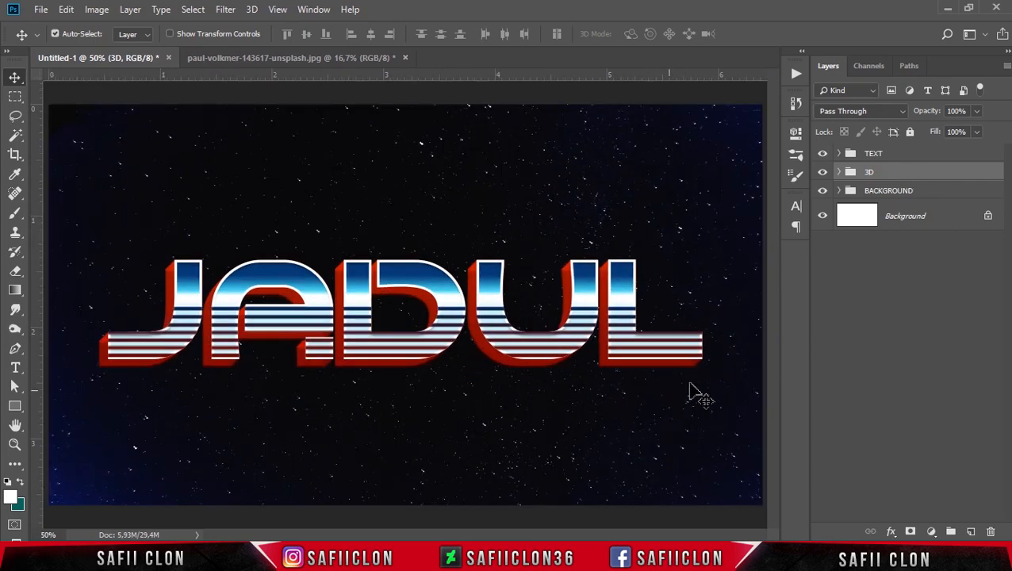
{"action": "key", "text": "ctrl+minus"}
{"action": "key", "text": "ctrl+minus"}
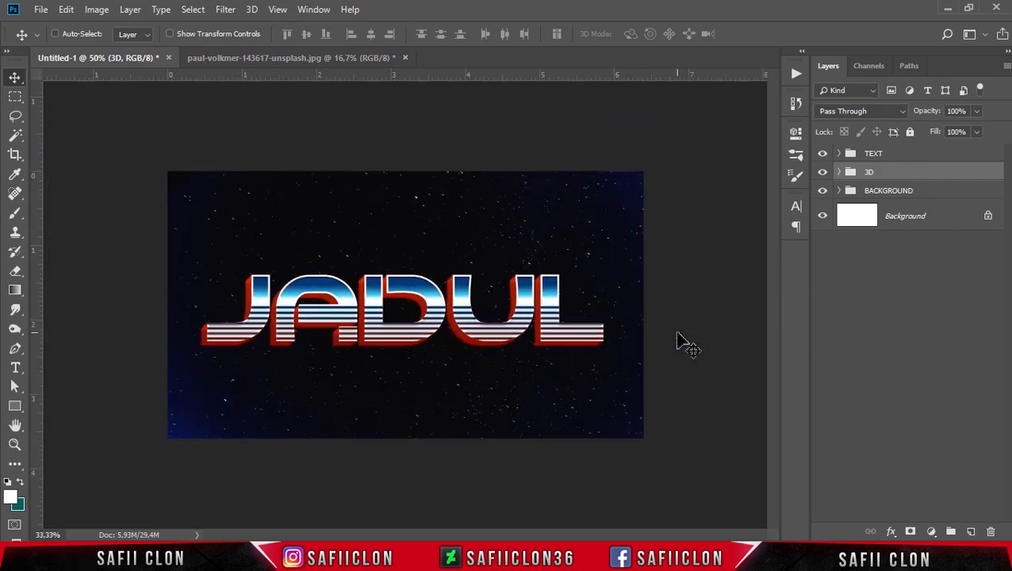
{"action": "key", "text": "ctrl+plus"}
{"action": "key", "text": "ctrl+plus"}
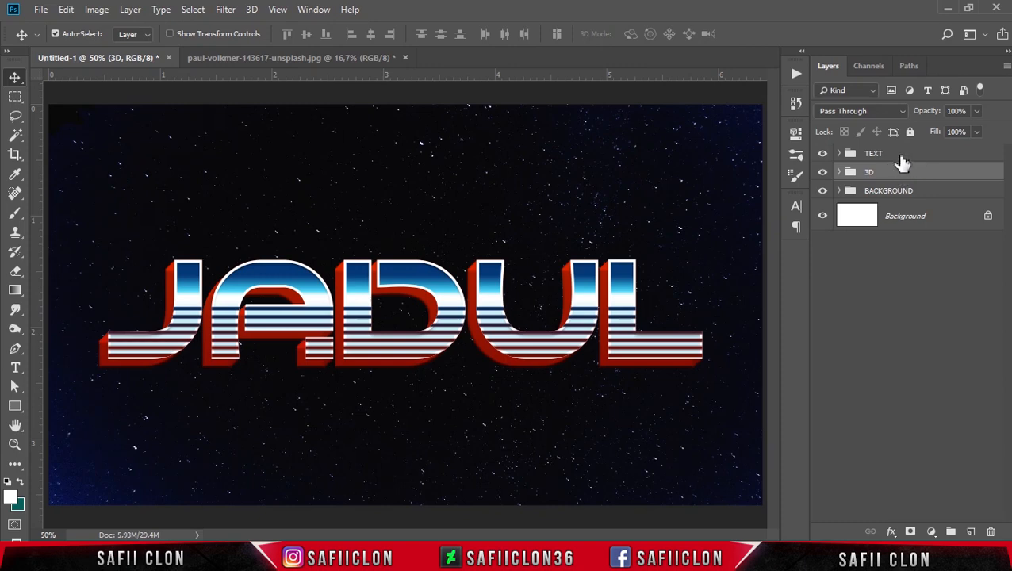
Open Light.jpg from the 80s Text Effect folder and place its flare image in Untitled-1 as a new layer above the TEXT group.
{"action": "left_click", "coordinate": [929, 154]}
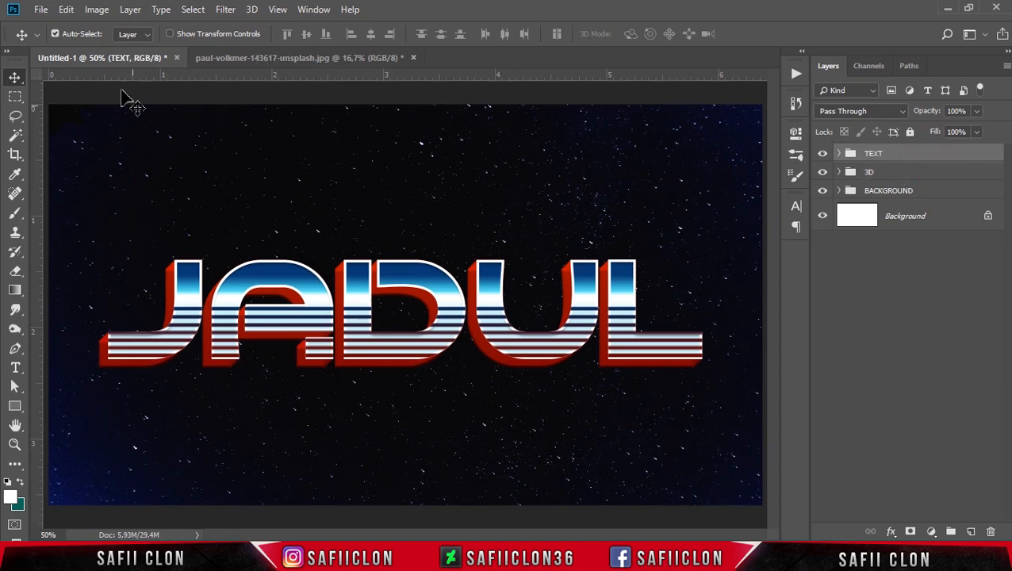
{"action": "left_click", "coordinate": [41, 9]}
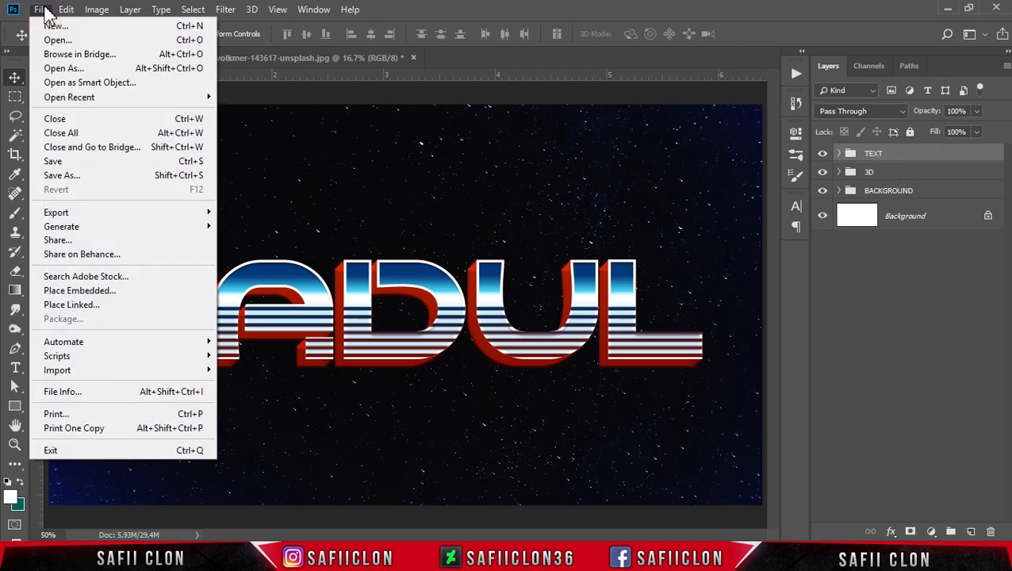
{"action": "left_click", "coordinate": [73, 42]}
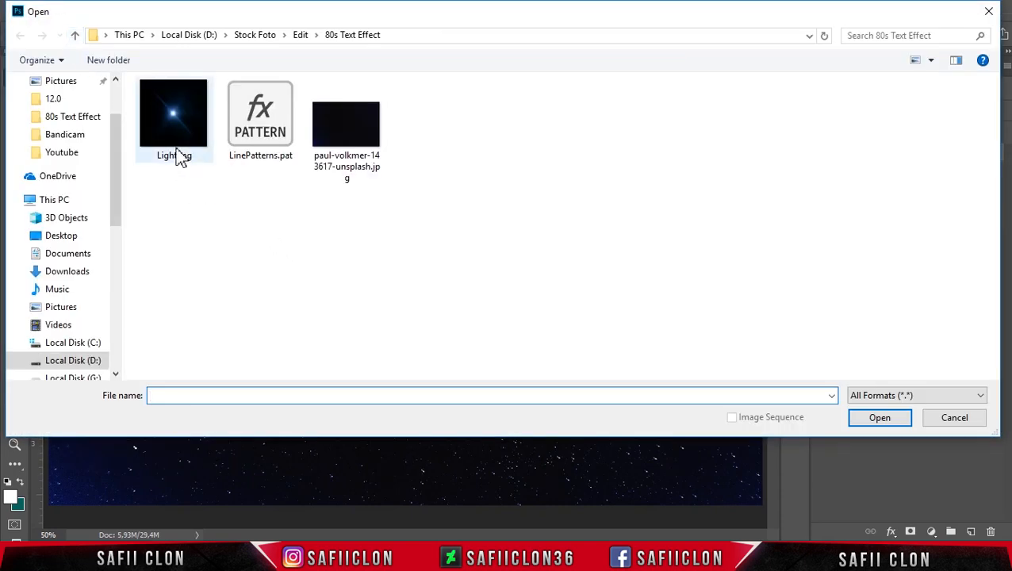
{"action": "left_click", "coordinate": [179, 128]}
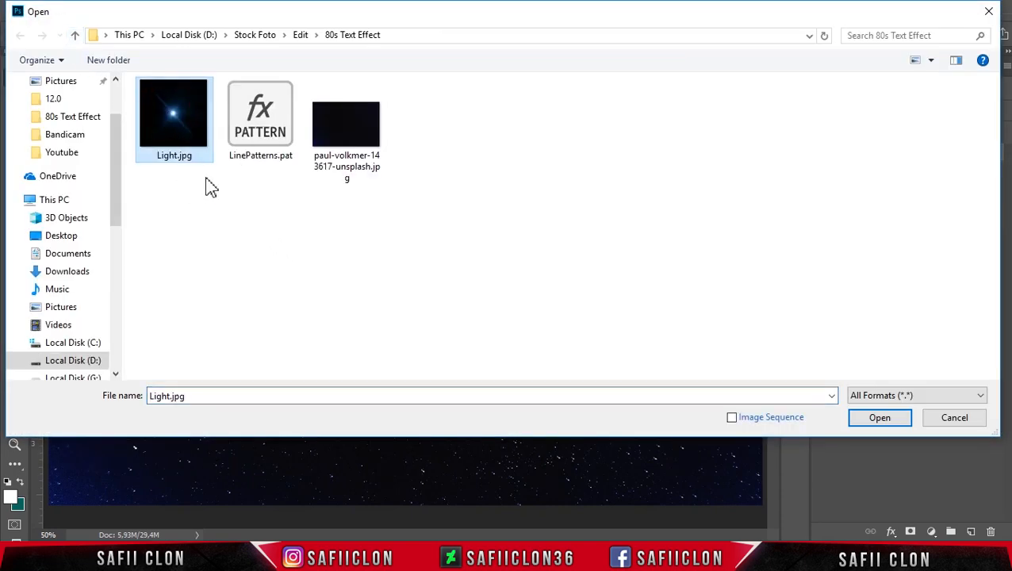
{"action": "left_click", "coordinate": [880, 419]}
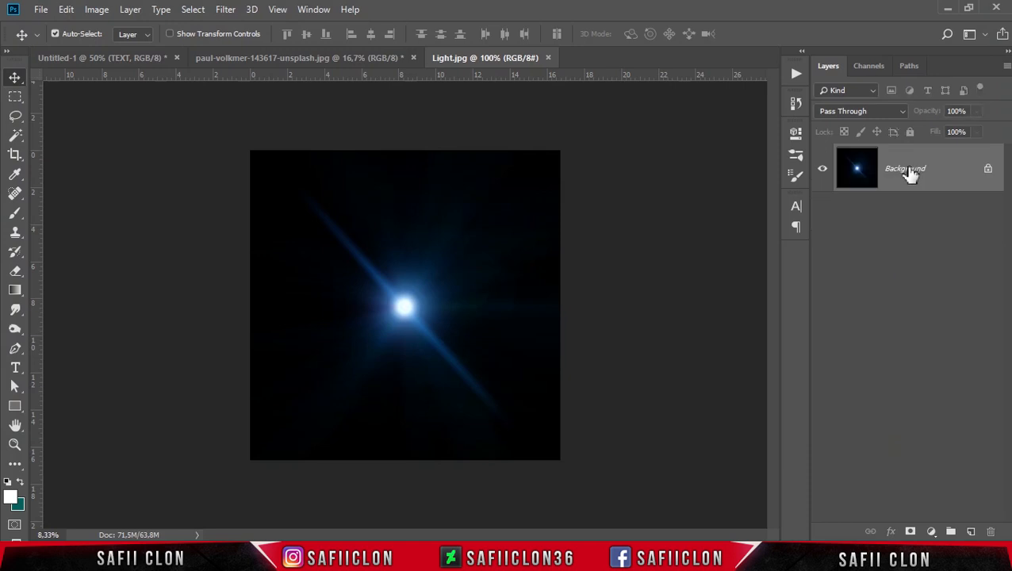
{"action": "left_click_drag", "start_coordinate": [950, 172], "coordinate": [441, 290]}
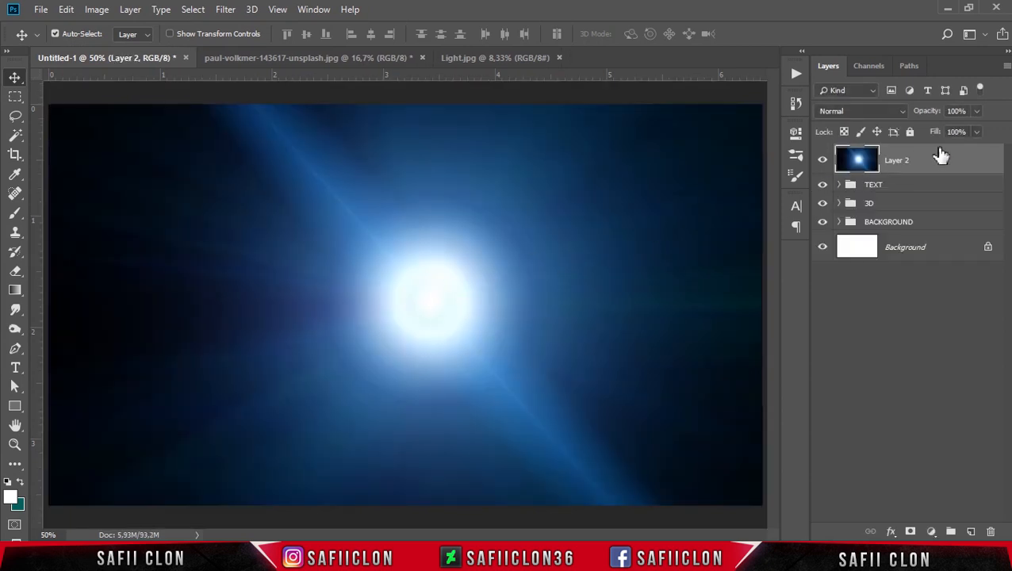
Set the flare layer's blend mode to Screen and scale it down to about 25.6% around its centre.
{"action": "left_click", "coordinate": [873, 110]}
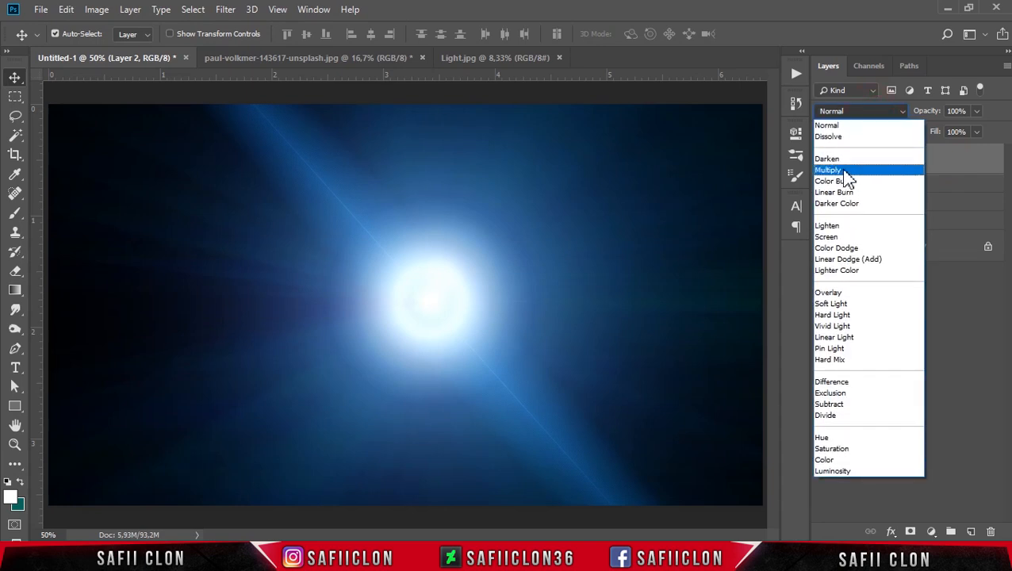
{"action": "left_click", "coordinate": [835, 238]}
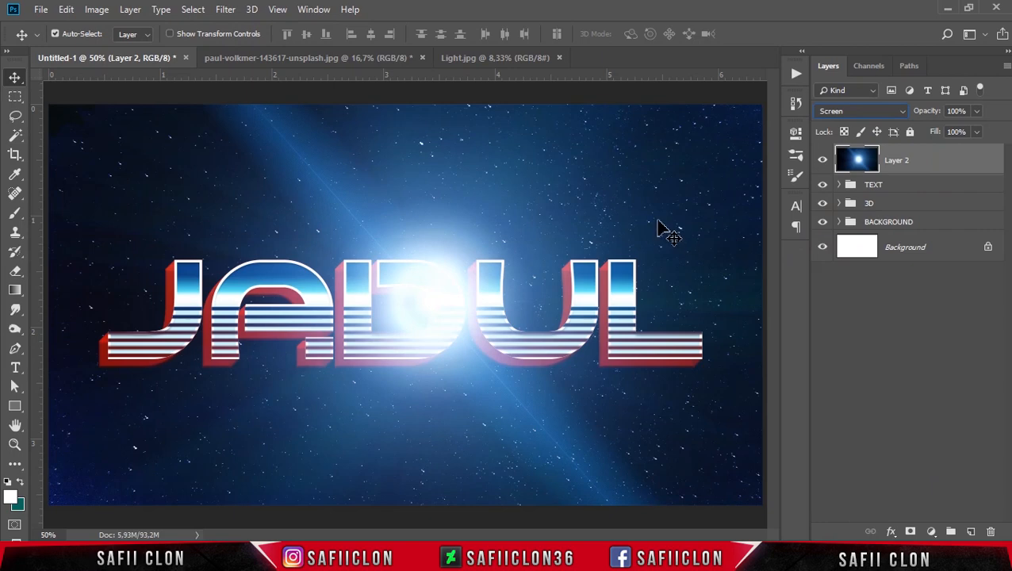
{"action": "key", "text": "ctrl+minus"}
{"action": "key", "text": "ctrl+minus"}
{"action": "key", "text": "ctrl+minus"}
{"action": "key", "text": "ctrl+minus"}
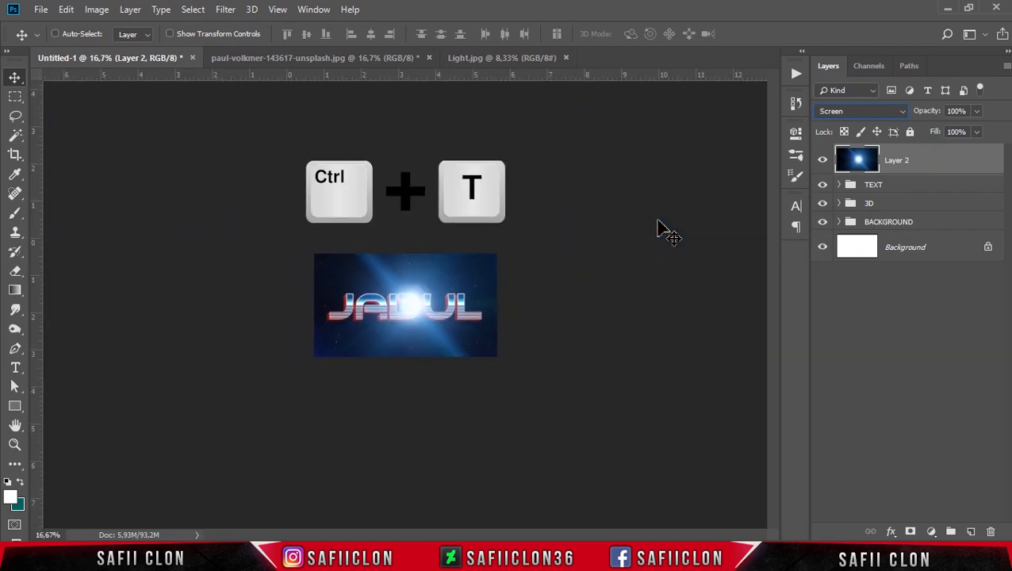
{"action": "key", "text": "ctrl+t"}
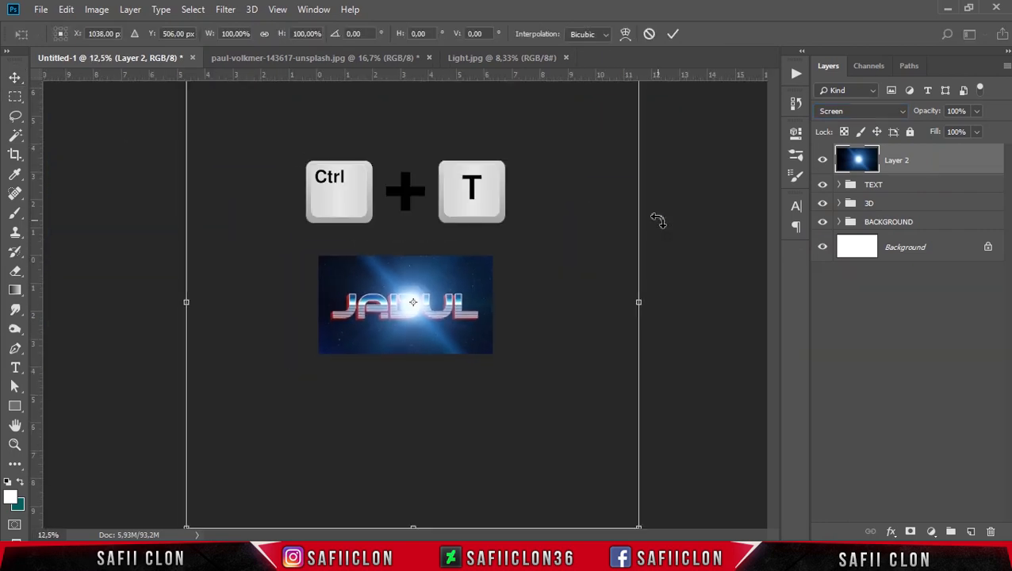
{"action": "key", "text": "ctrl+minus"}
{"action": "left_click_drag", "start_coordinate": [569, 149], "coordinate": [439, 249]}
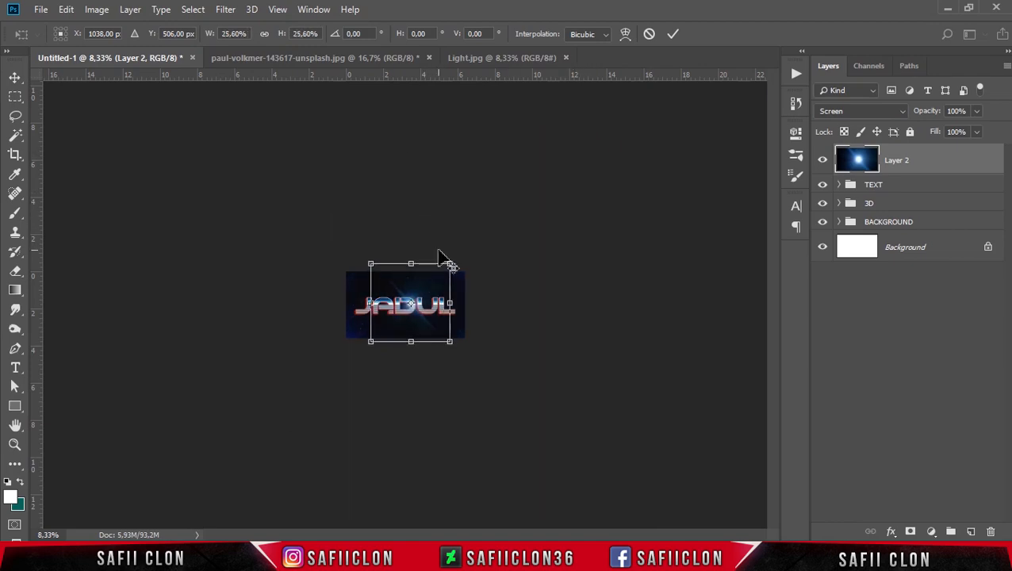
Shrink the flare further to about 14.3%, rotate it about -5.8°, and place it on the upper end of the letter J.
{"action": "key", "text": "ctrl+plus"}
{"action": "key", "text": "ctrl+plus"}
{"action": "key", "text": "ctrl+plus"}
{"action": "key", "text": "ctrl+plus"}
{"action": "key", "text": "ctrl+plus"}
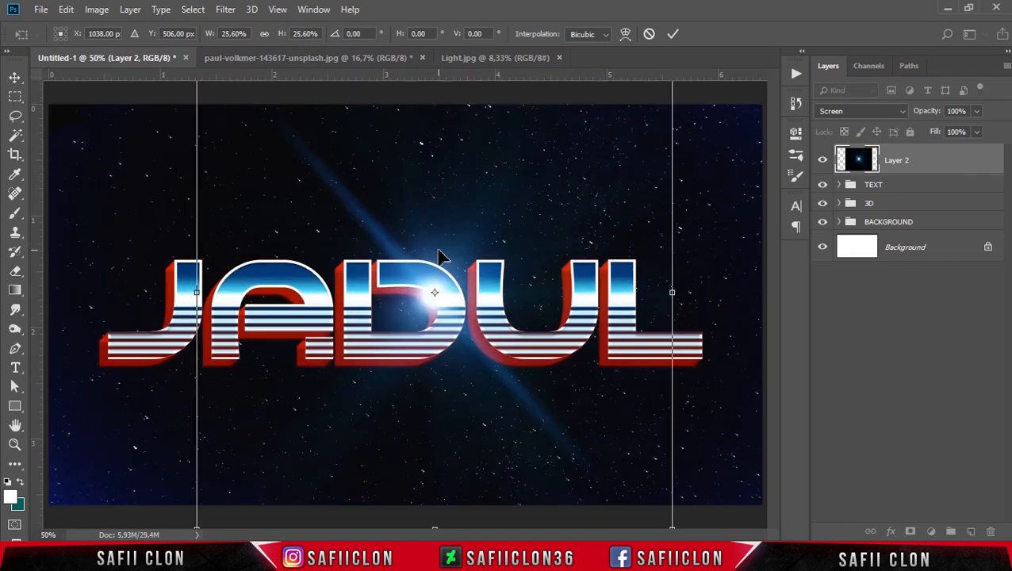
{"action": "key", "text": "ctrl+minus"}
{"action": "left_click_drag", "start_coordinate": [576, 139], "coordinate": [549, 154]}
{"action": "key", "text": "ctrl+plus"}
{"action": "left_click_drag", "start_coordinate": [583, 222], "coordinate": [434, 213]}
{"action": "left_click_drag", "start_coordinate": [461, 475], "coordinate": [403, 419]}
{"action": "left_click_drag", "start_coordinate": [344, 337], "coordinate": [264, 321]}
{"action": "left_click_drag", "start_coordinate": [369, 411], "coordinate": [349, 314]}
{"action": "left_click_drag", "start_coordinate": [317, 108], "coordinate": [302, 115]}
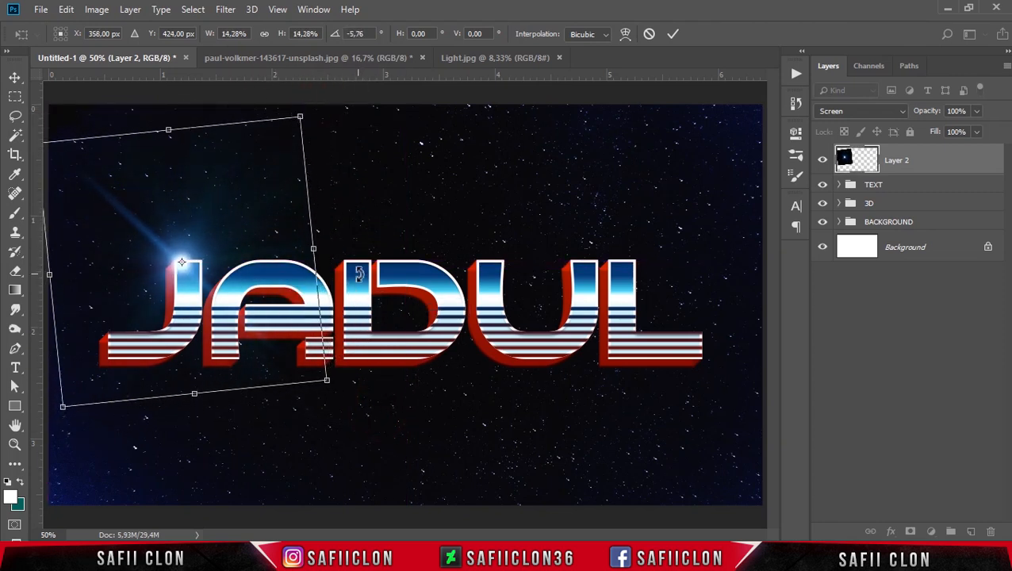
{"action": "left_click", "coordinate": [673, 35]}
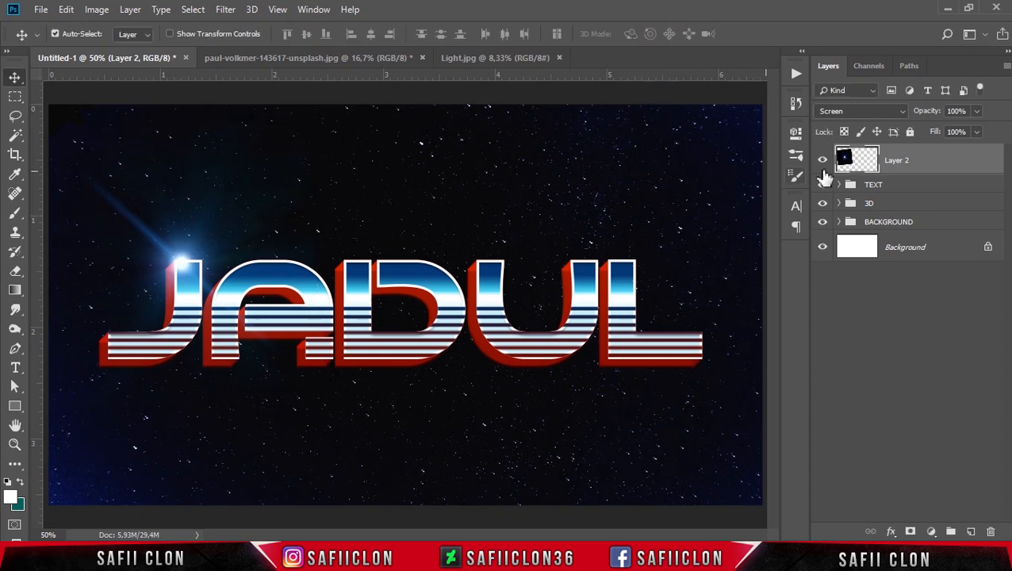
Duplicate the flare layer, move the copy to the upper edge of the letter D and rotate it about -43.3°.
{"action": "left_click", "coordinate": [923, 160]}
{"action": "key", "text": "ctrl+j"}
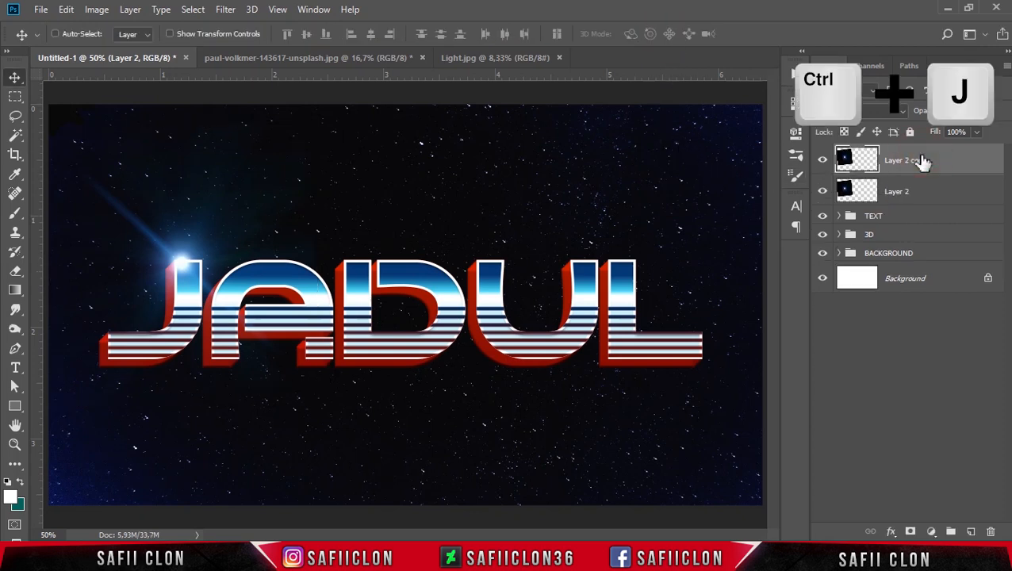
{"action": "key", "text": "ctrl+t"}
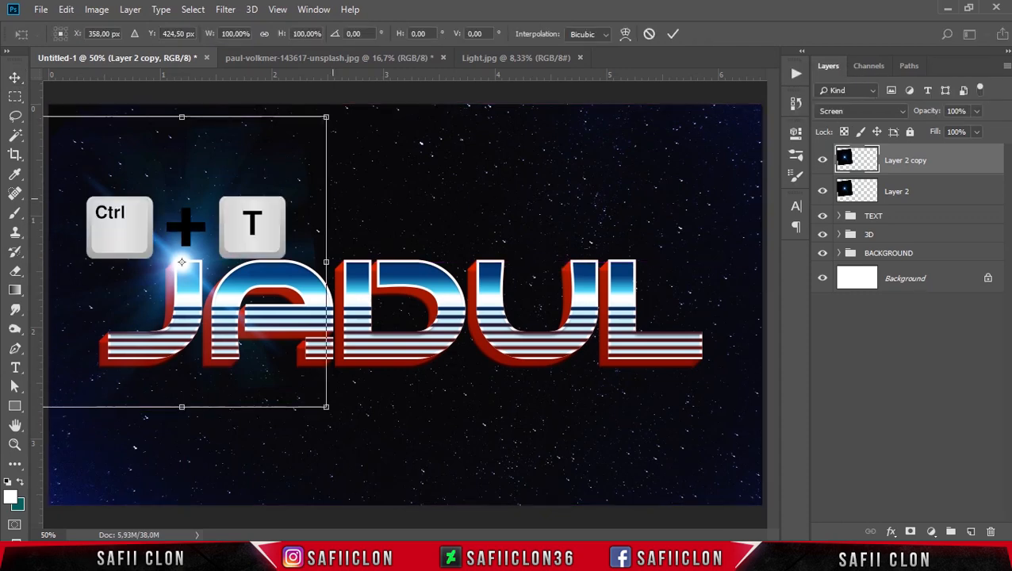
{"action": "left_click_drag", "start_coordinate": [220, 215], "coordinate": [450, 206]}
{"action": "left_click_drag", "start_coordinate": [581, 411], "coordinate": [669, 253]}
{"action": "left_click_drag", "start_coordinate": [507, 291], "coordinate": [522, 293]}
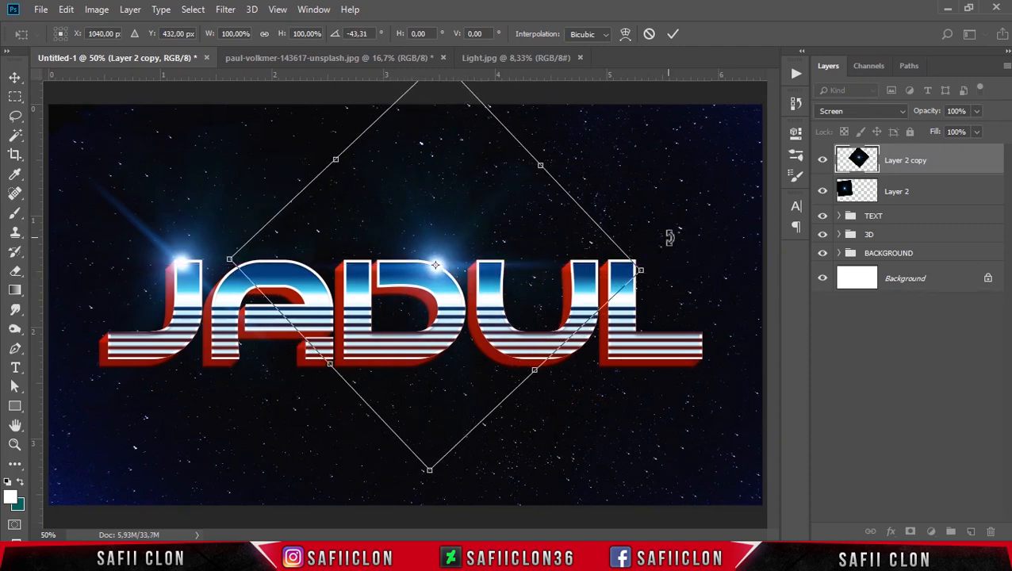
{"action": "left_click", "coordinate": [674, 34]}
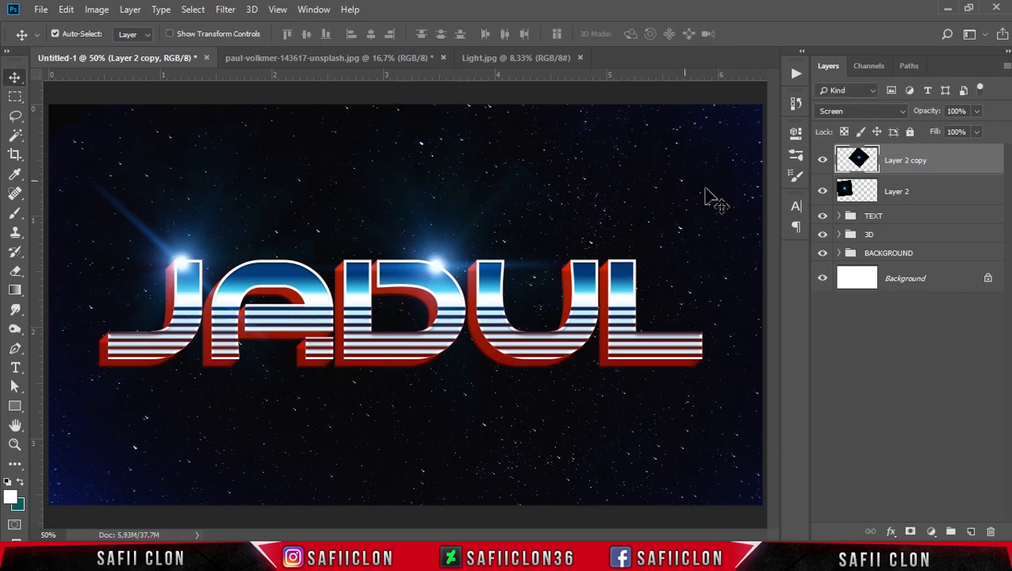
Duplicate the D flare, move the new copy to the upper end of the letter L and rotate it about -38.9°.
{"action": "left_click", "coordinate": [952, 161]}
{"action": "key", "text": "ctrl+j"}
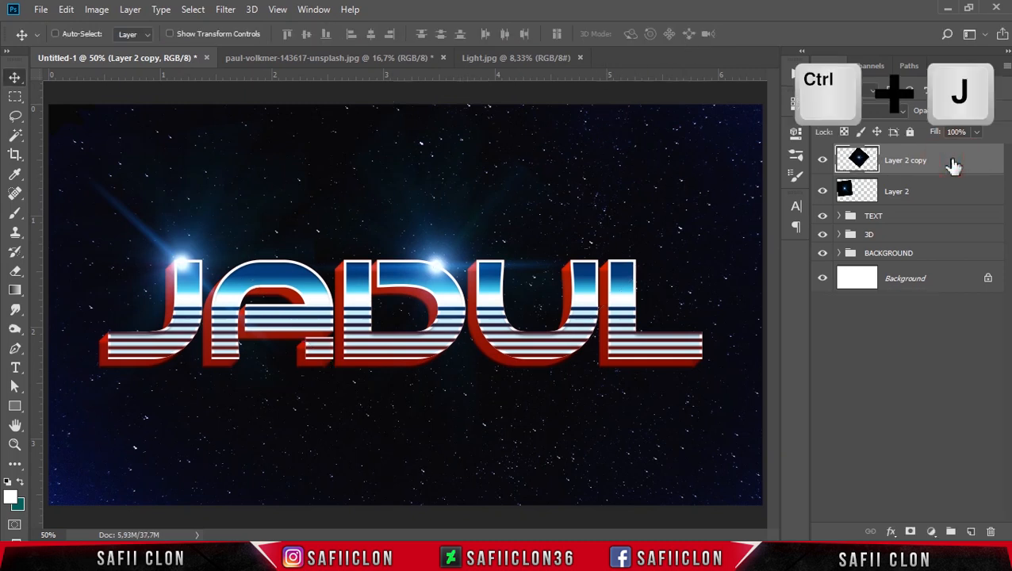
{"action": "key", "text": "ctrl+t"}
{"action": "left_click_drag", "start_coordinate": [468, 221], "coordinate": [664, 221]}
{"action": "left_click_drag", "start_coordinate": [435, 472], "coordinate": [610, 509]}
{"action": "left_click_drag", "start_coordinate": [634, 398], "coordinate": [632, 398]}
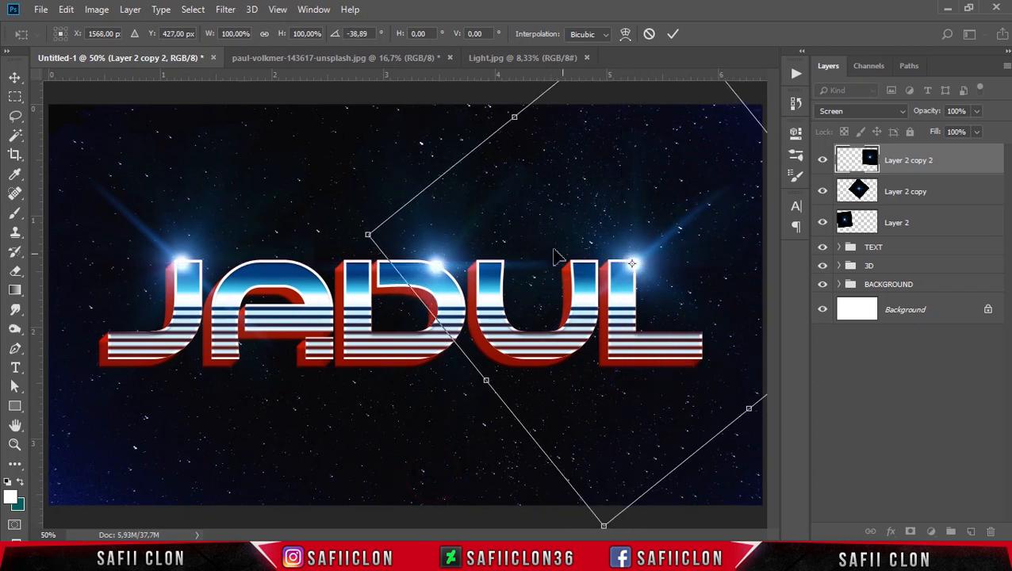
{"action": "left_click", "coordinate": [673, 34]}
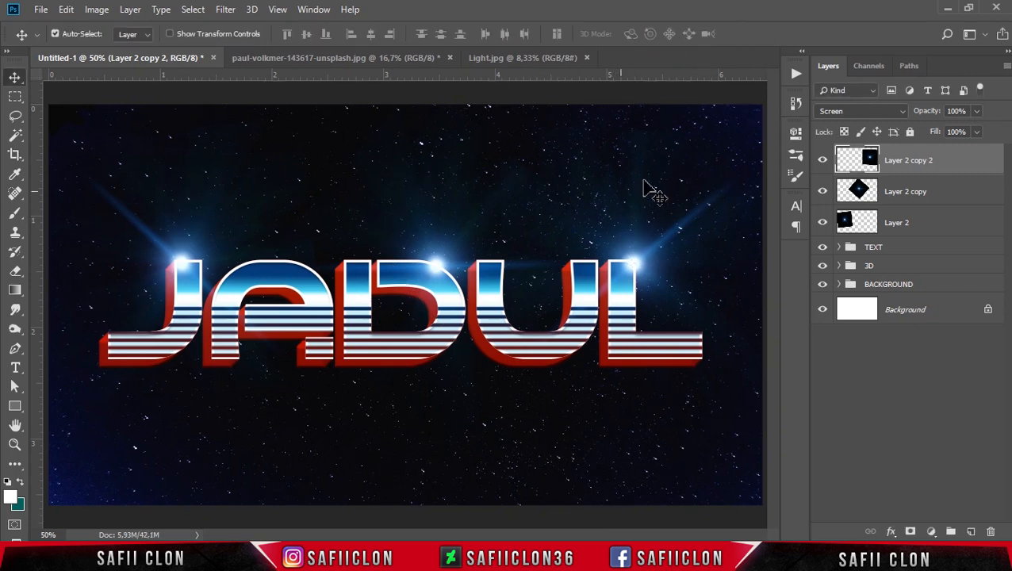
Group the three flare layers as LIGHT and add a layer mask to the group.
{"action": "left_click", "coordinate": [943, 228], "text": "shift"}
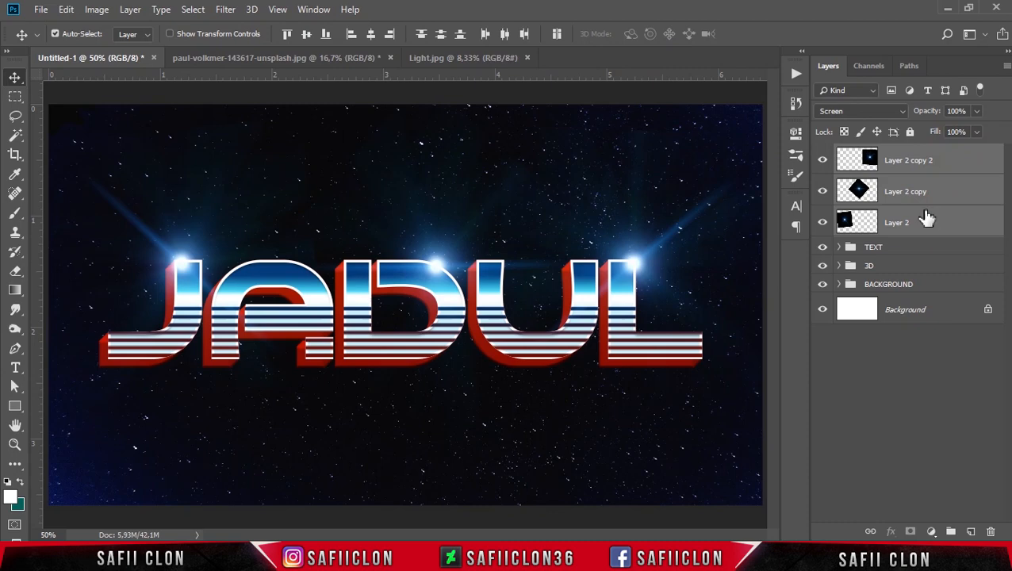
{"action": "right_click", "coordinate": [939, 160]}
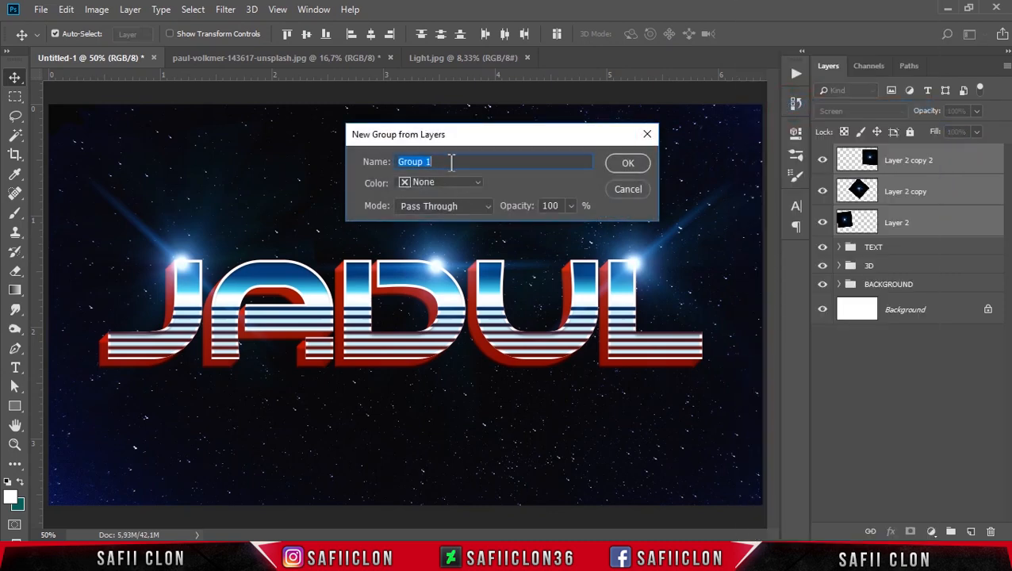
{"action": "left_click_drag", "start_coordinate": [449, 160], "coordinate": [378, 161]}
{"action": "left_click", "coordinate": [627, 164]}
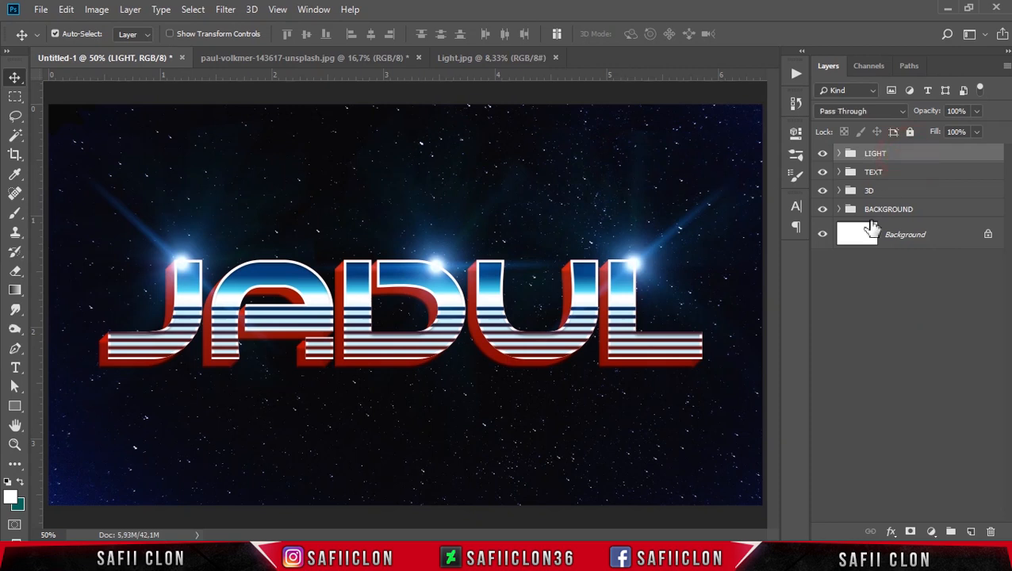
{"action": "left_click", "coordinate": [911, 532]}
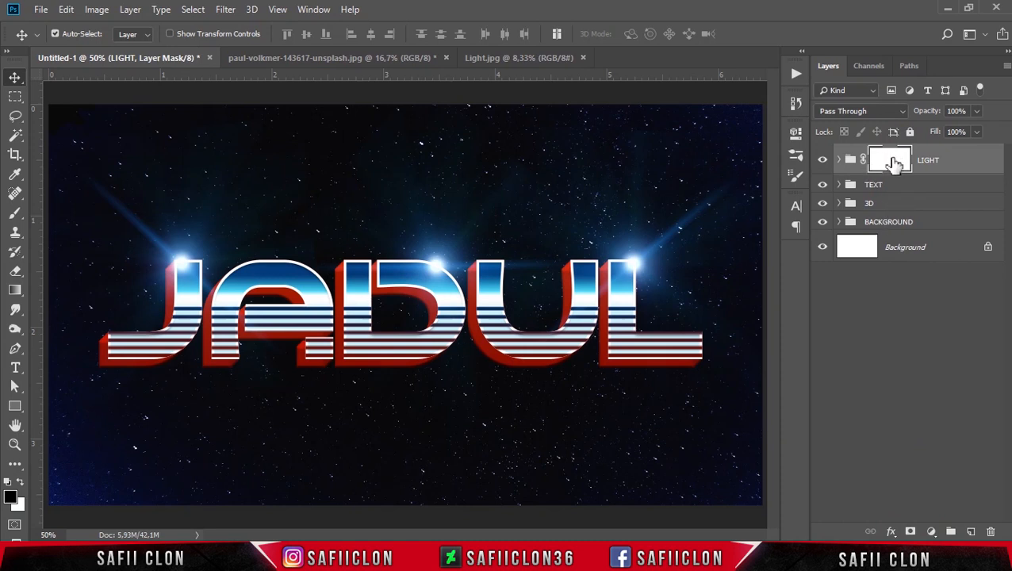
Set up the Brush tool with the Soft Round tip at 105 px and 15% opacity.
{"action": "left_click", "coordinate": [15, 213]}
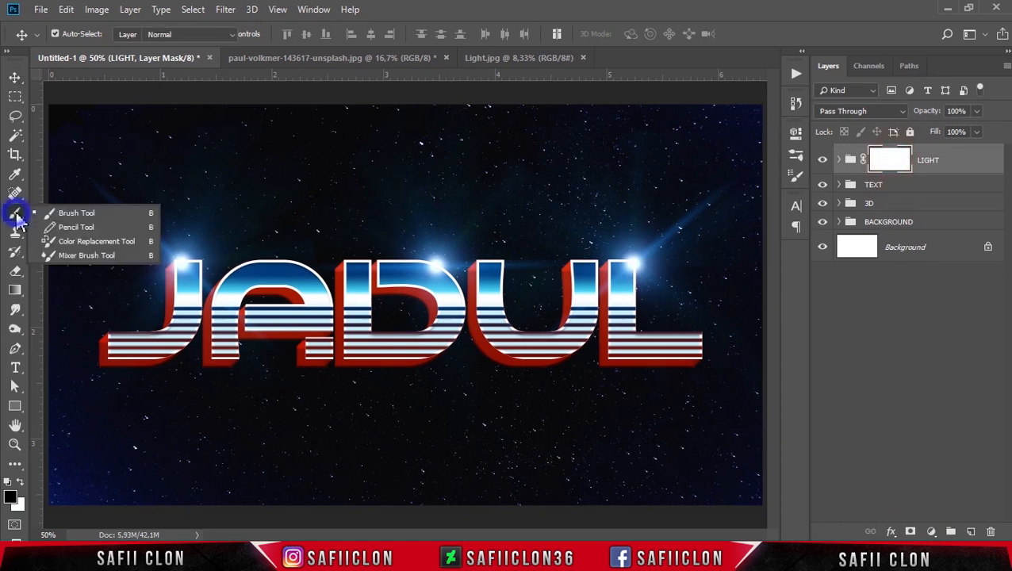
{"action": "left_click", "coordinate": [86, 212]}
{"action": "left_click", "coordinate": [79, 36]}
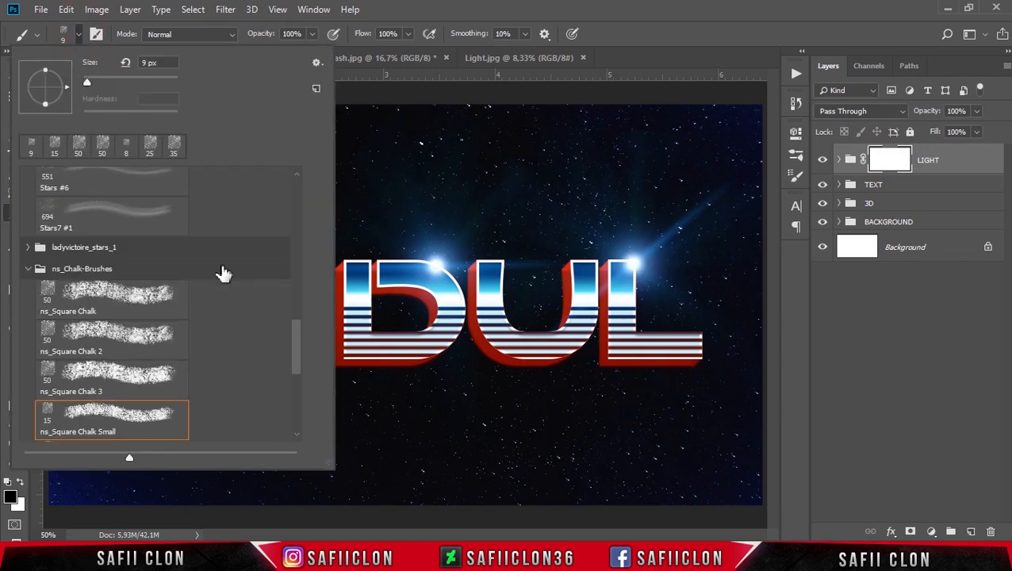
{"action": "left_click_drag", "start_coordinate": [298, 346], "coordinate": [299, 185]}
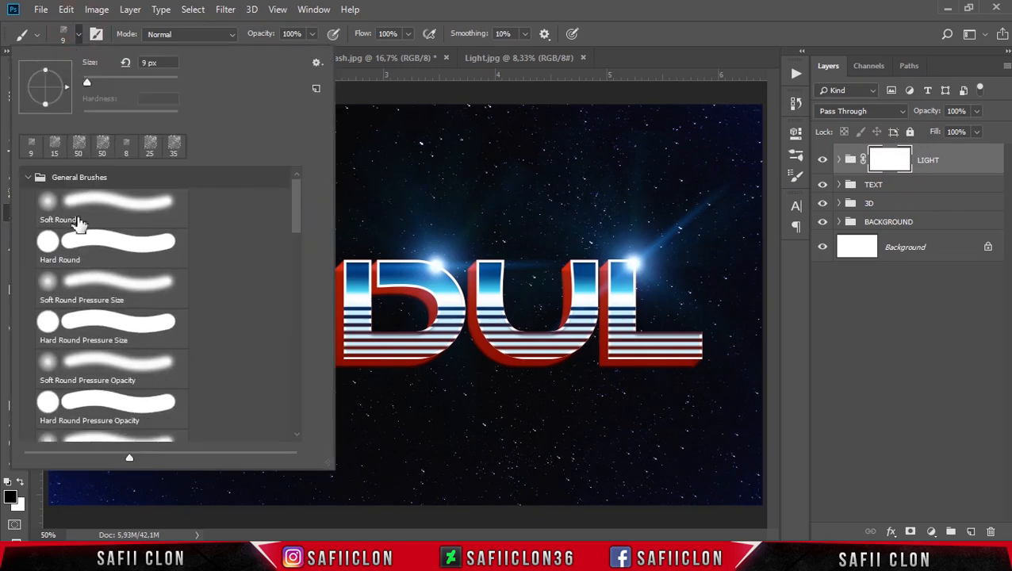
{"action": "left_click", "coordinate": [104, 205]}
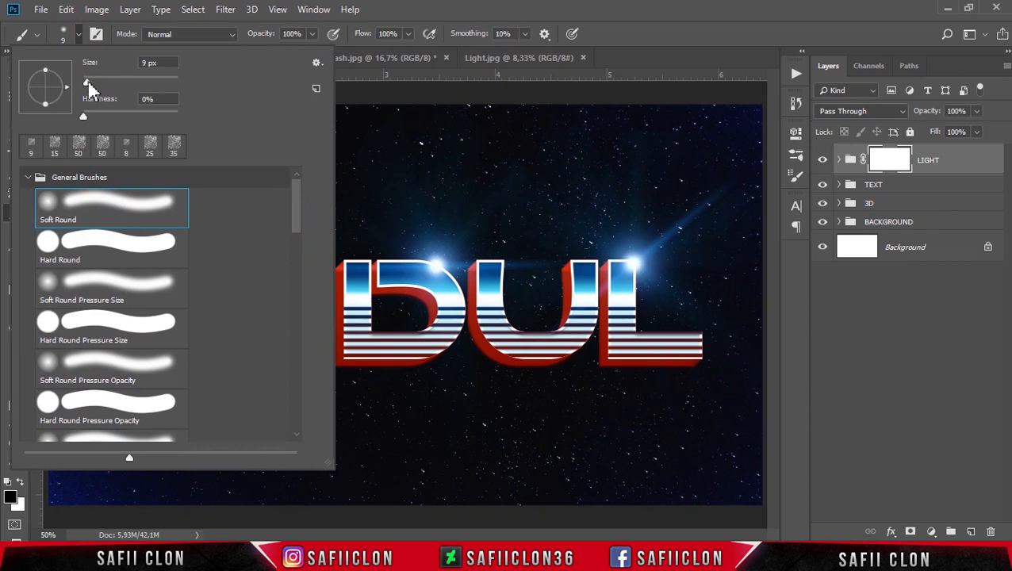
{"action": "left_click_drag", "start_coordinate": [86, 68], "coordinate": [91, 69]}
{"action": "left_click", "coordinate": [79, 36]}
{"action": "left_click", "coordinate": [312, 34]}
{"action": "left_click_drag", "start_coordinate": [252, 52], "coordinate": [254, 53]}
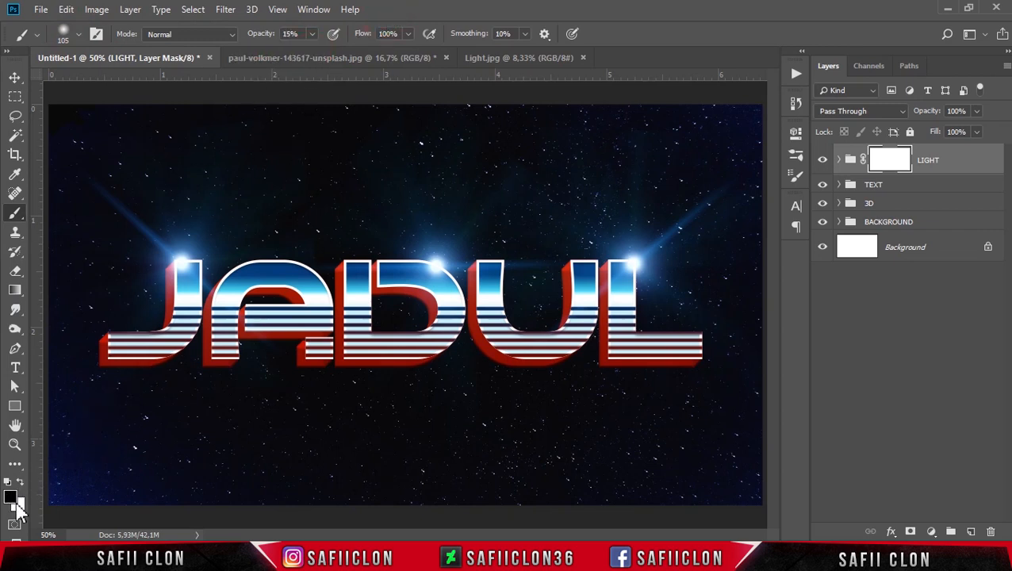
Paint black on the LIGHT mask above and around the letters to soften the outer glow of the flares, adjusting the brush size as needed.
{"action": "left_click_drag", "start_coordinate": [160, 136], "coordinate": [286, 122]}
{"action": "mouse_move", "coordinate": [294, 121]}
{"action": "left_mouse_down"}
{"action": "mouse_move", "coordinate": [169, 127]}
{"action": "mouse_move", "coordinate": [183, 141]}
{"action": "left_mouse_up"}
{"action": "left_click", "coordinate": [200, 129]}
{"action": "left_click_drag", "start_coordinate": [305, 143], "coordinate": [312, 246]}
{"action": "key", "text": "bracketright"}
{"action": "left_click", "coordinate": [371, 141]}
{"action": "mouse_move", "coordinate": [353, 159]}
{"action": "left_mouse_down"}
{"action": "mouse_move", "coordinate": [405, 119]}
{"action": "mouse_move", "coordinate": [476, 144]}
{"action": "mouse_move", "coordinate": [547, 207]}
{"action": "mouse_move", "coordinate": [518, 154]}
{"action": "left_mouse_up"}
{"action": "key", "text": "bracketright"}
{"action": "mouse_move", "coordinate": [630, 141]}
{"action": "left_mouse_down"}
{"action": "mouse_move", "coordinate": [674, 138]}
{"action": "mouse_move", "coordinate": [739, 215]}
{"action": "mouse_move", "coordinate": [714, 350]}
{"action": "mouse_move", "coordinate": [337, 394]}
{"action": "mouse_move", "coordinate": [463, 384]}
{"action": "mouse_move", "coordinate": [709, 226]}
{"action": "mouse_move", "coordinate": [113, 233]}
{"action": "mouse_move", "coordinate": [326, 302]}
{"action": "mouse_move", "coordinate": [318, 335]}
{"action": "left_mouse_up"}
{"action": "key", "text": "bracketleft"}
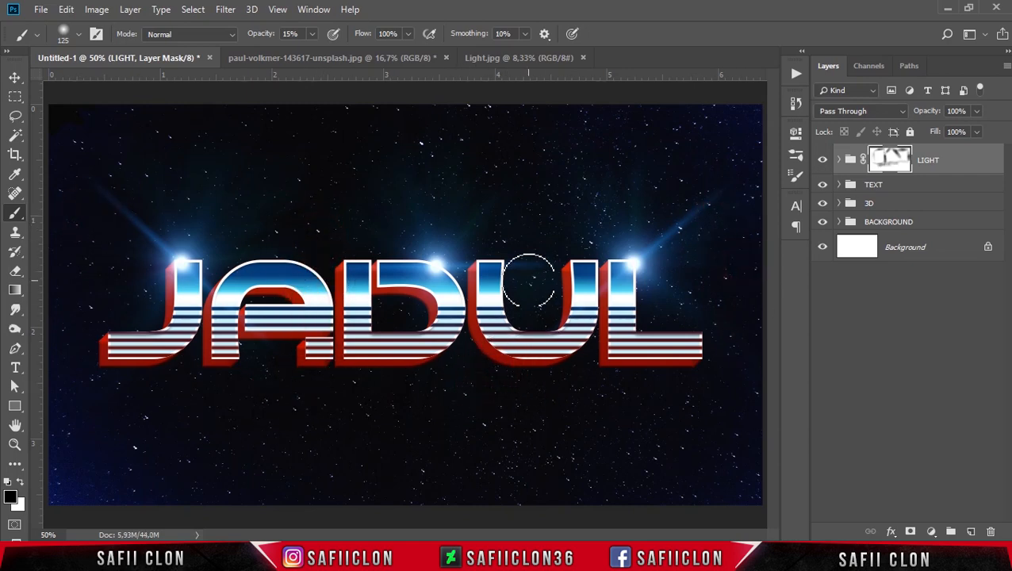
Switch to the Move tool and examine the finished JADUL artwork, checking the flares and letter details at close and full view.
{"action": "key", "text": "ctrl+minus"}
{"action": "key", "text": "ctrl+minus"}
{"action": "key", "text": "ctrl+minus"}
{"action": "key", "text": "ctrl+plus"}
{"action": "key", "text": "ctrl+plus"}
{"action": "key", "text": "ctrl+plus"}
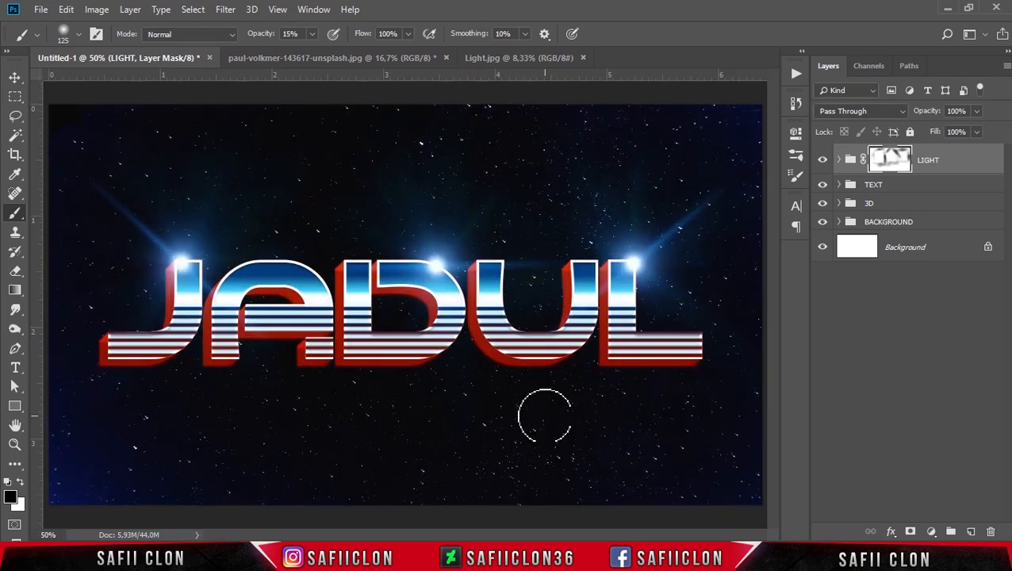
{"action": "left_click", "coordinate": [14, 77]}
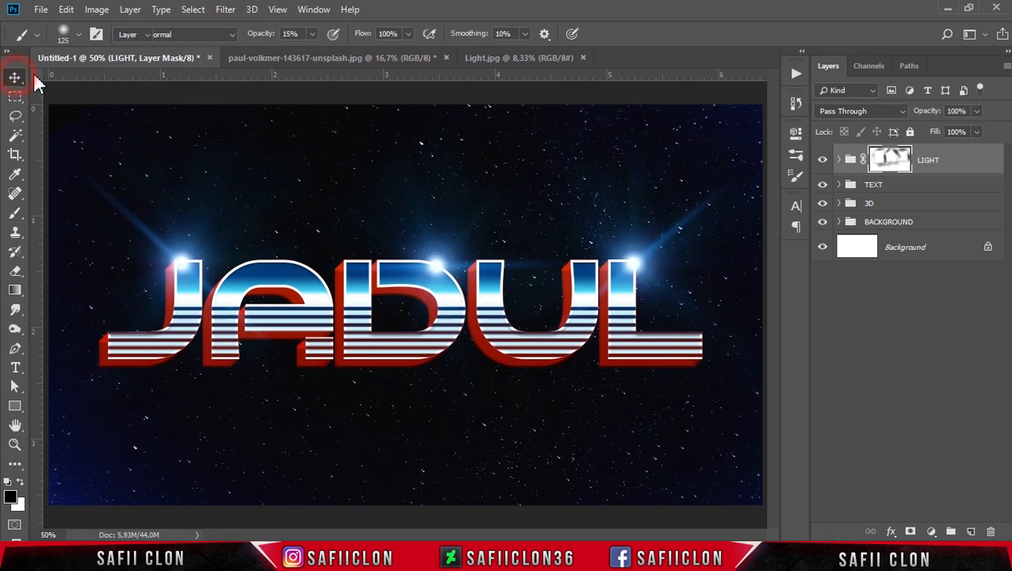
{"action": "key", "text": "ctrl+plus"}
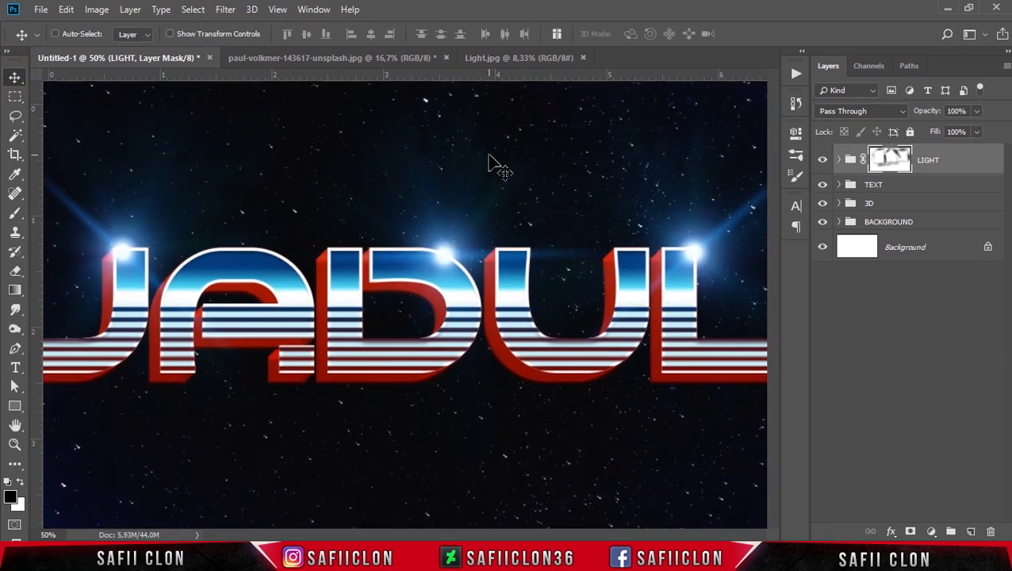
{"action": "key", "text": "ctrl+plus"}
{"action": "key", "text": "ctrl+plus"}
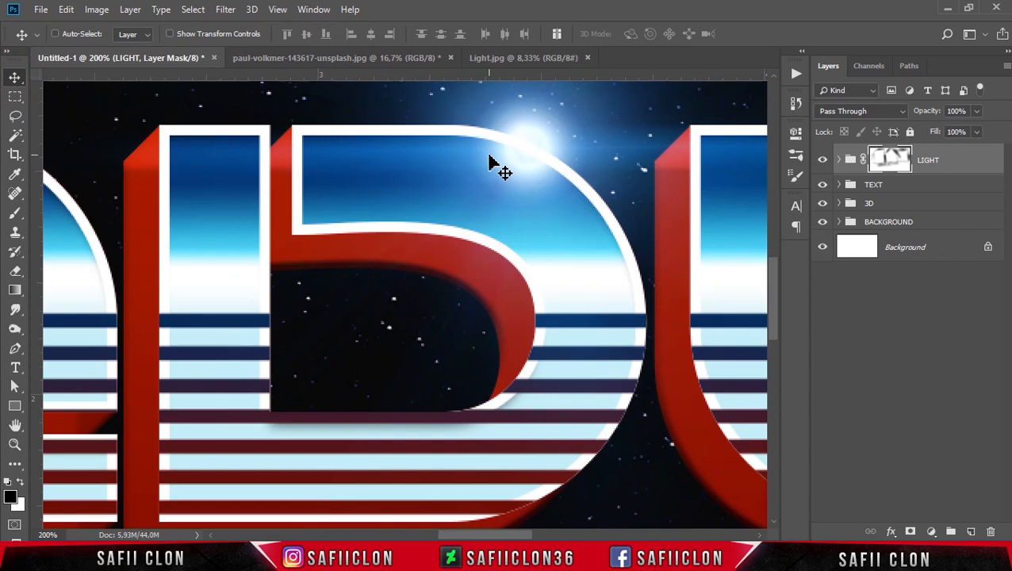
{"action": "key", "text": "ctrl+minus"}
{"action": "key", "text": "ctrl+minus"}
{"action": "key", "text": "ctrl+minus"}
{"action": "key", "text": "ctrl+minus"}
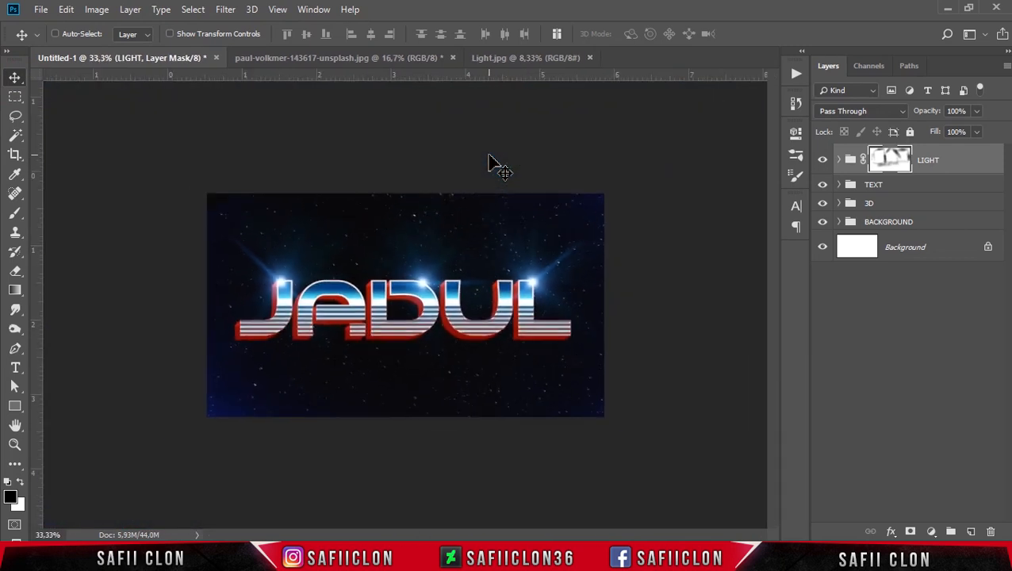
{"action": "key", "text": "ctrl+plus"}
{"action": "key", "text": "ctrl+plus"}
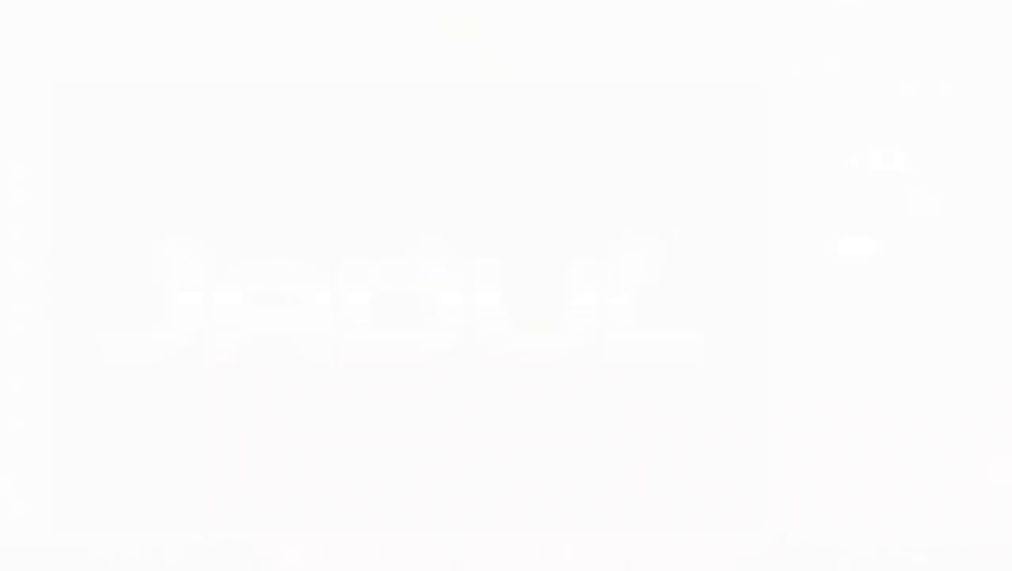